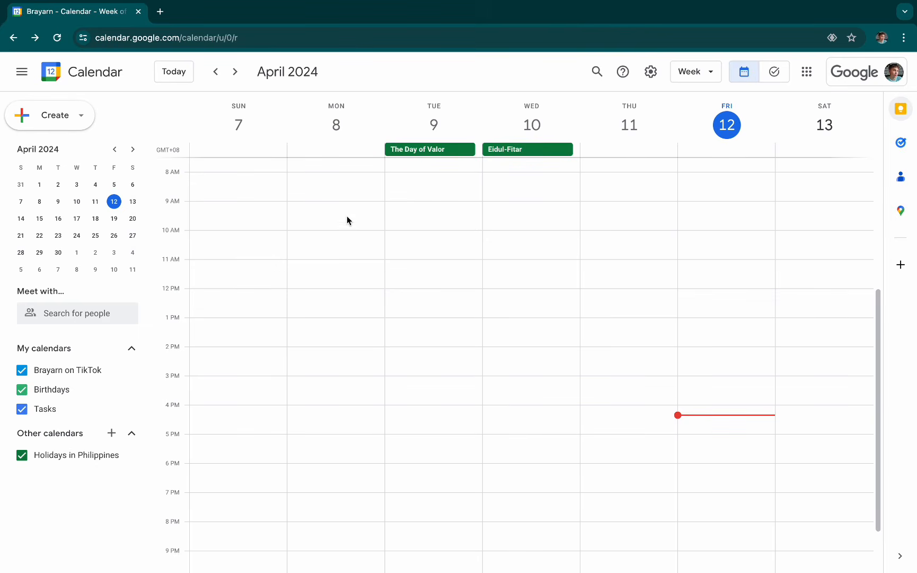
- Look through the Event, Out of office, Task and Appointment schedule forms for a 9am slot on Monday, April 8, and discard the entry
left_click(360, 211)
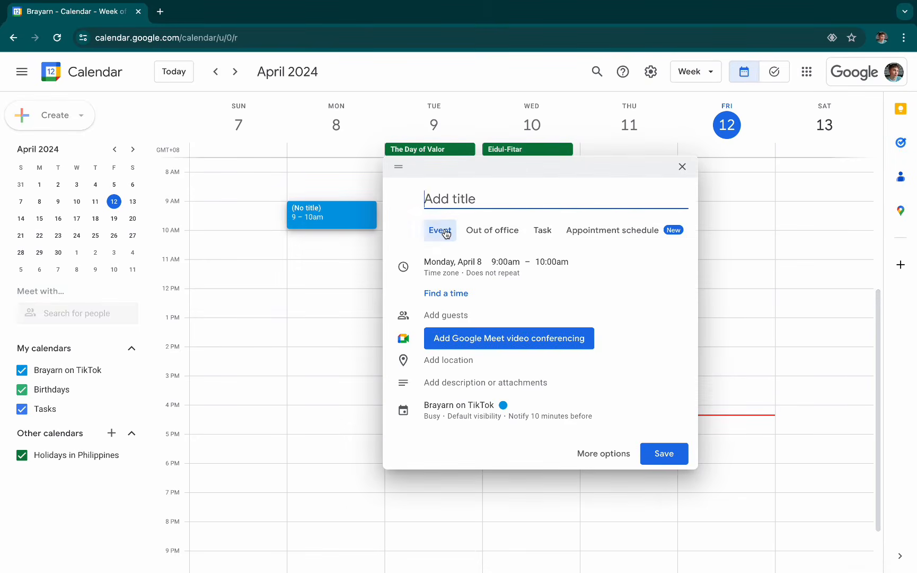
left_click(497, 234)
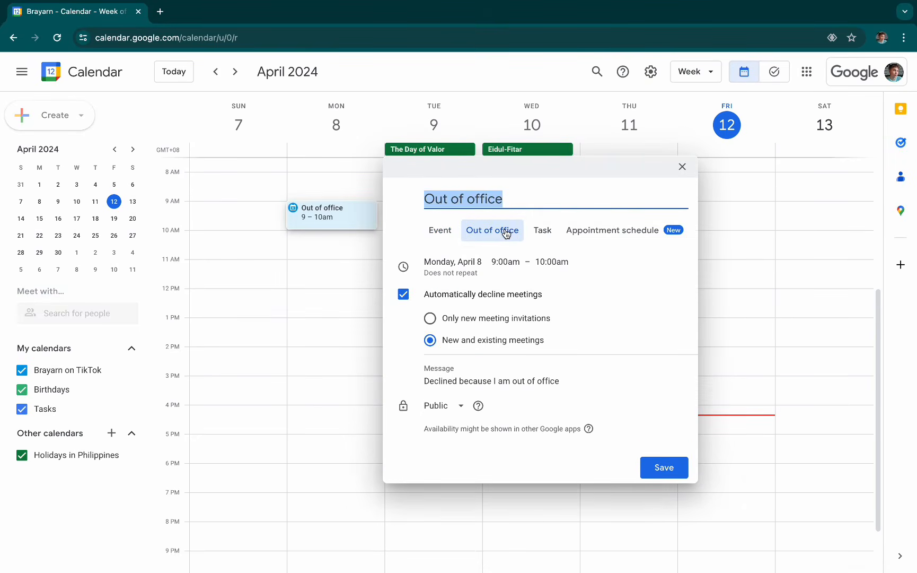
left_click(543, 234)
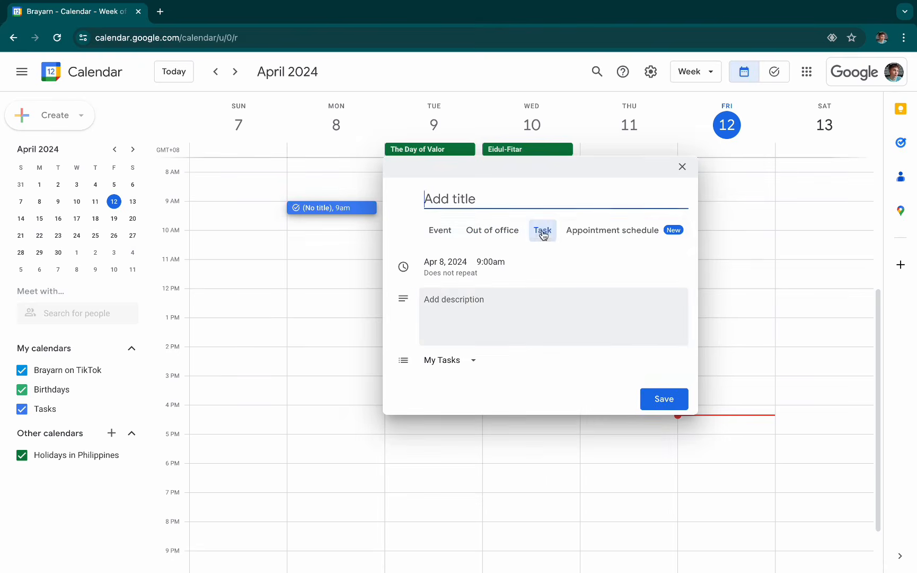
left_click(642, 234)
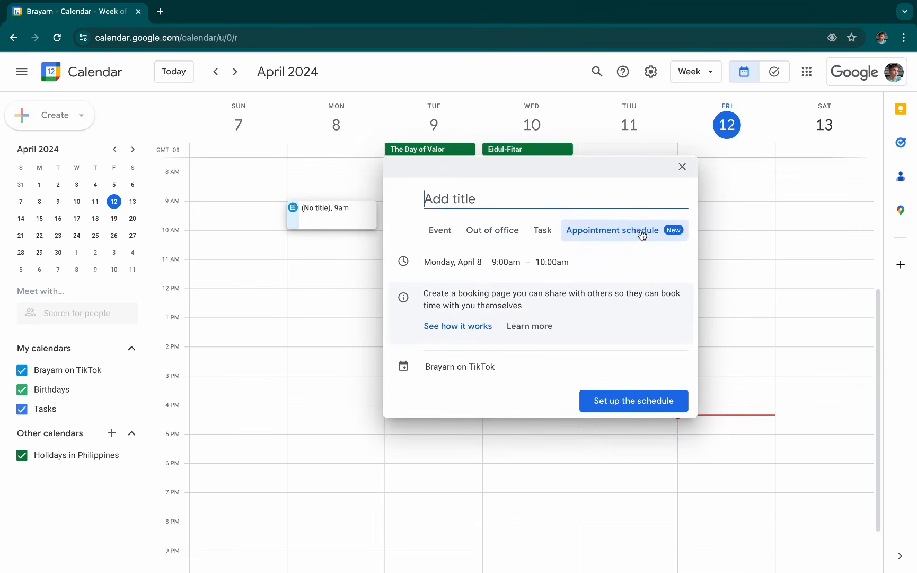
left_click(437, 231)
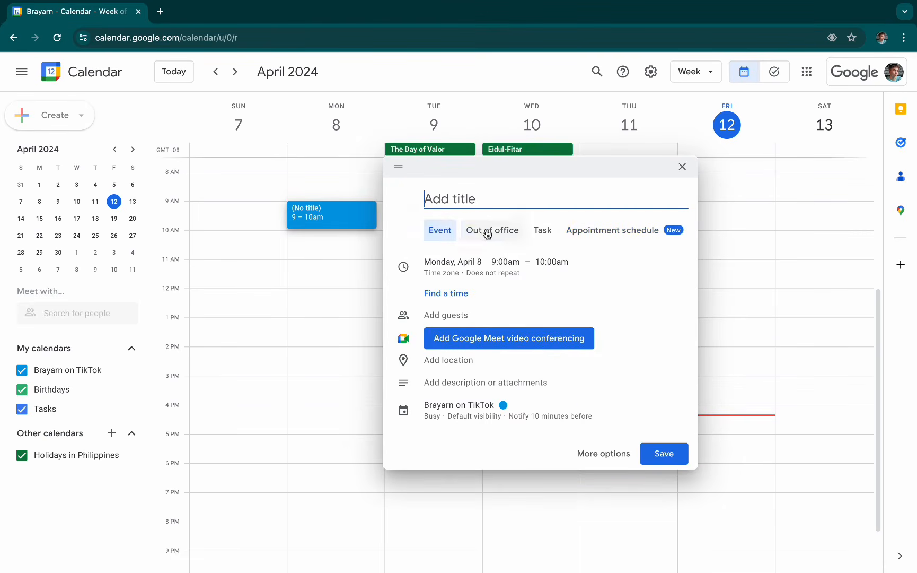
left_click(491, 231)
left_click(542, 231)
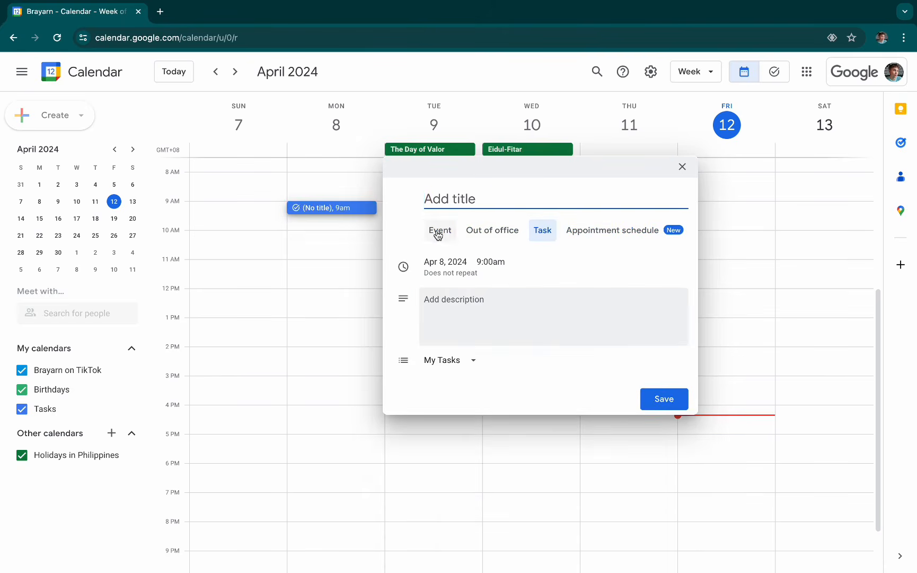
left_click(439, 231)
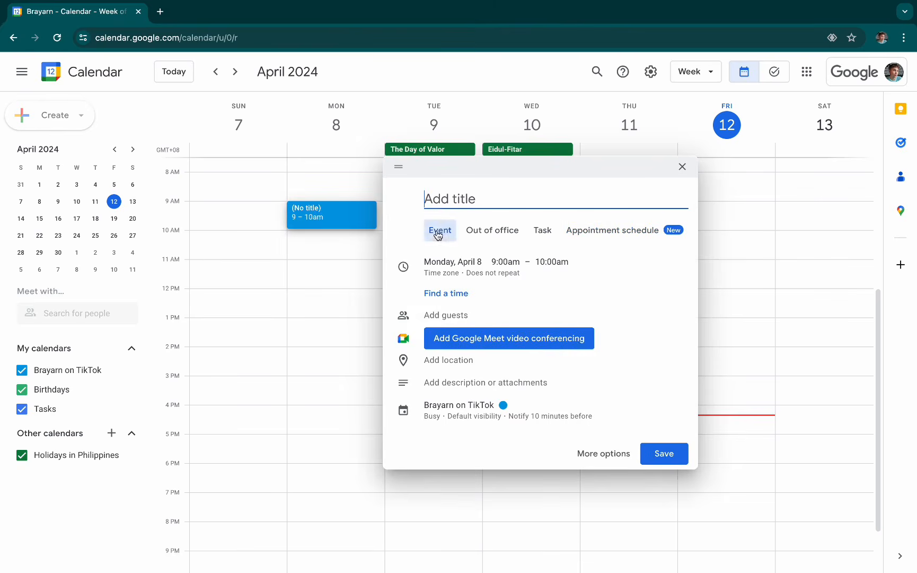
left_click(683, 167)
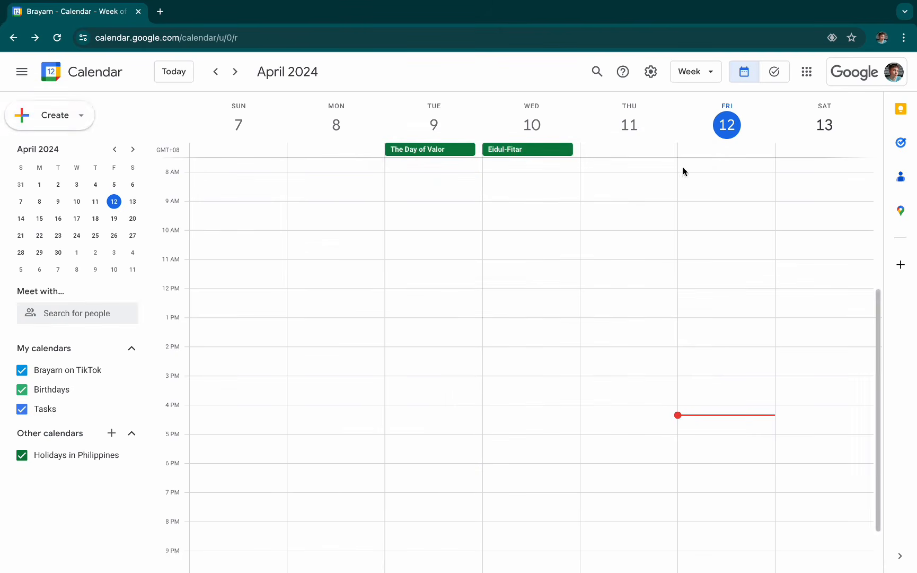
- Create a new event for April 12, 2024 in the full event editor and set its time from 4:00pm to 5:30pm
left_click(66, 119)
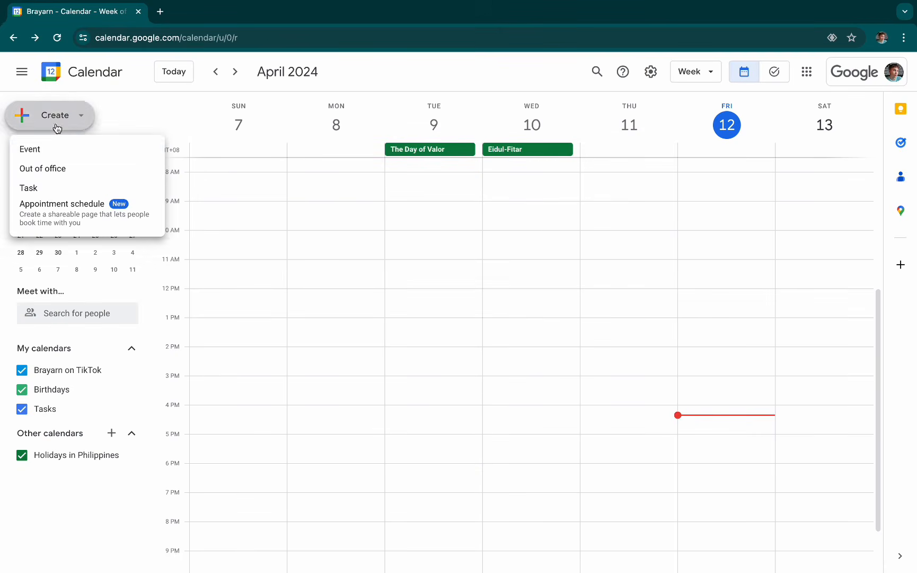
left_click(64, 155)
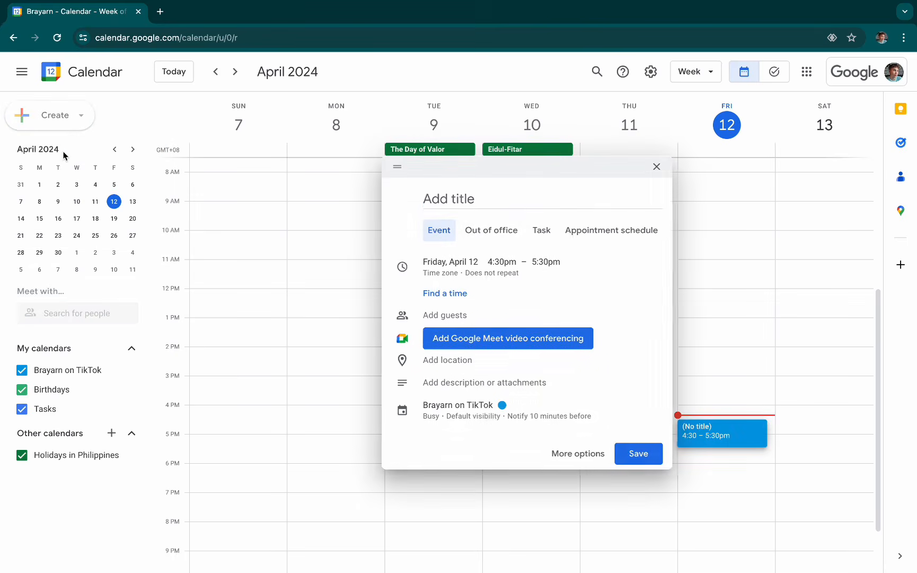
left_click(583, 455)
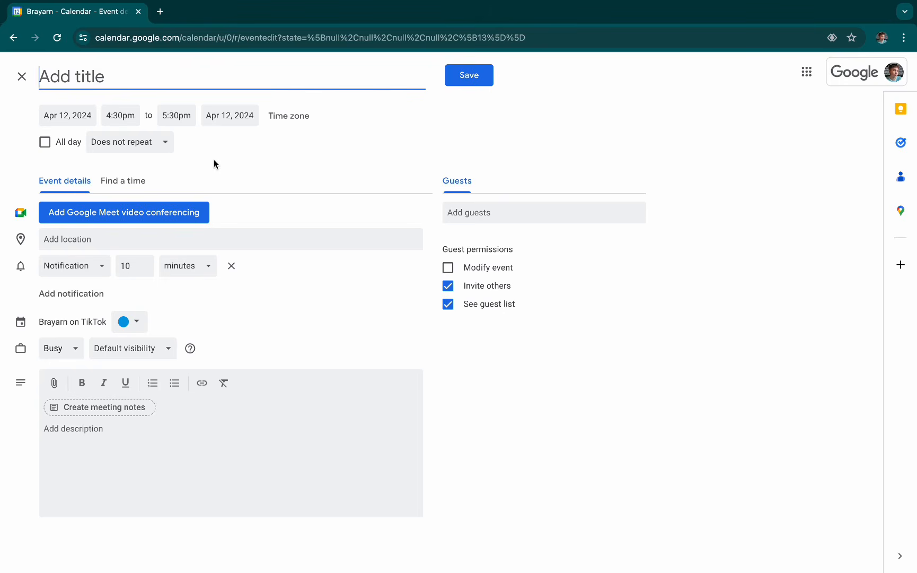
left_click(133, 112)
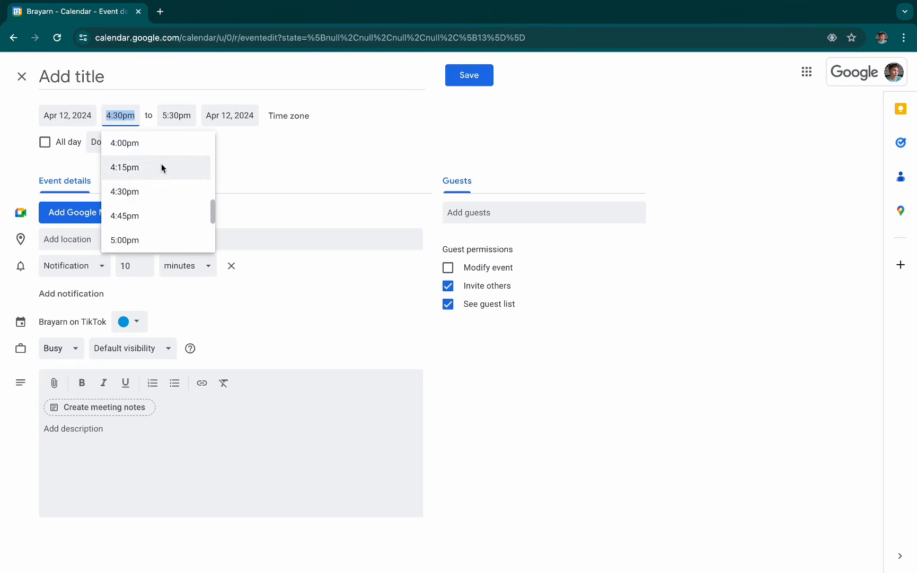
left_click(161, 142)
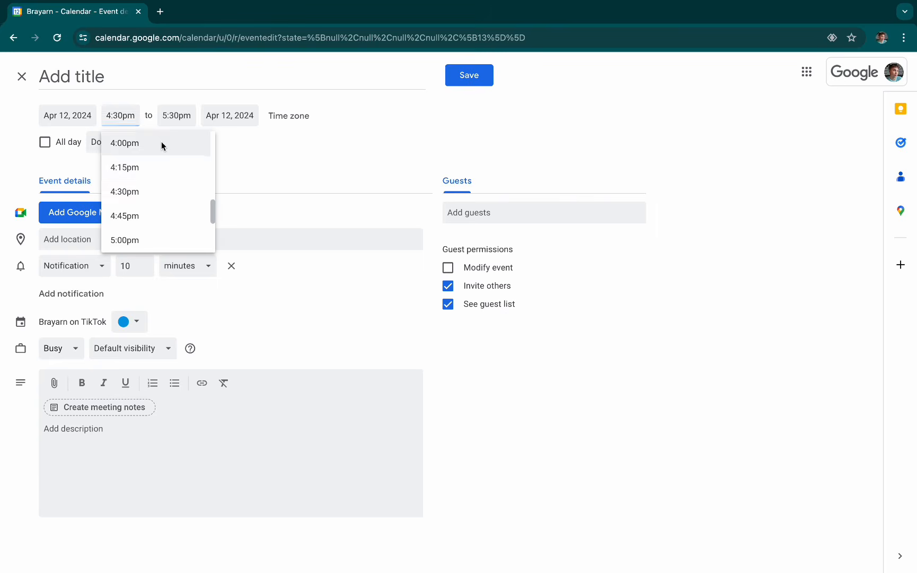
left_click(177, 115)
left_click(212, 212)
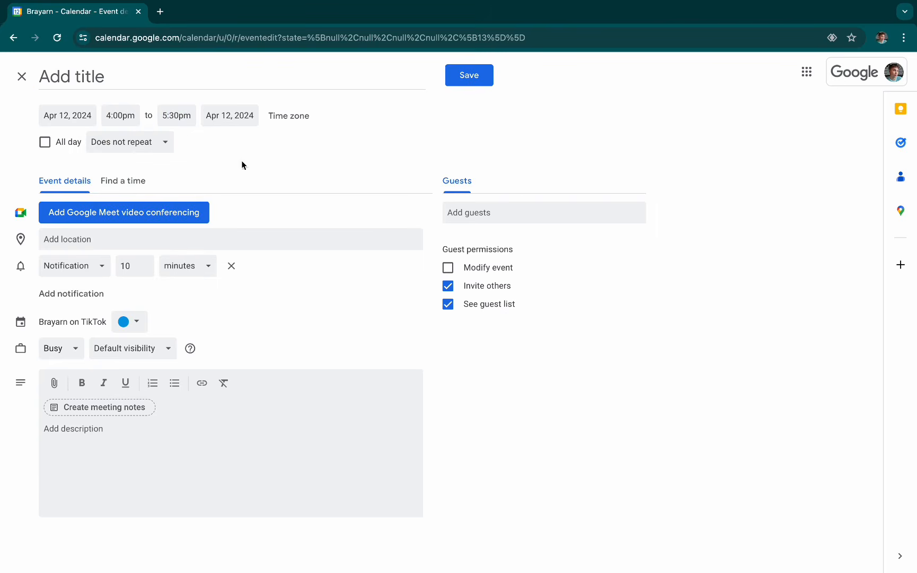
- Title the event "Test Meeting"
left_click(205, 83)
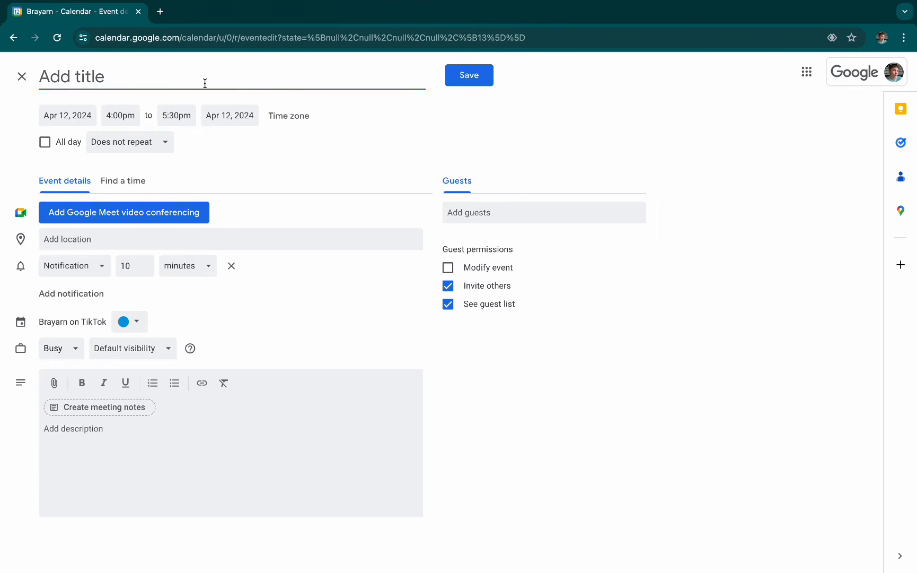
type("T")
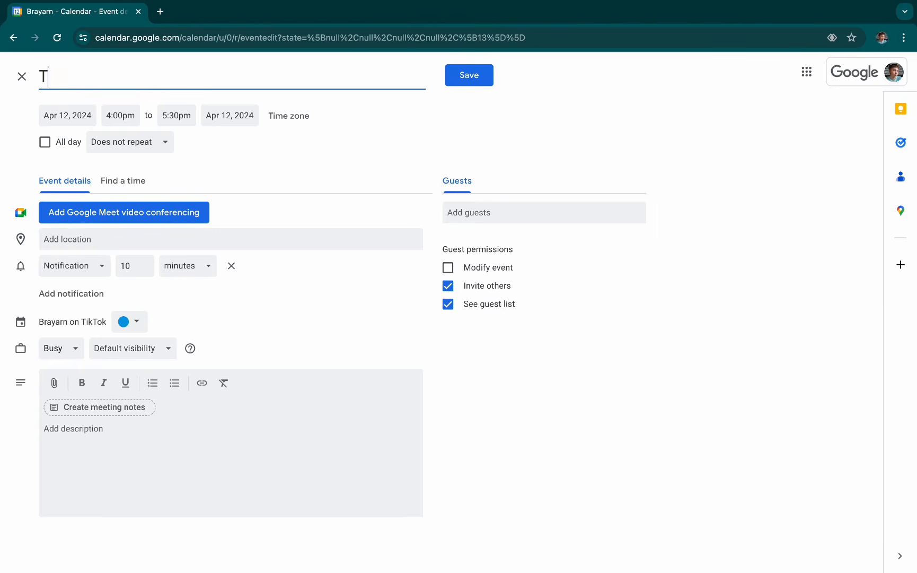
type("est Meeting")
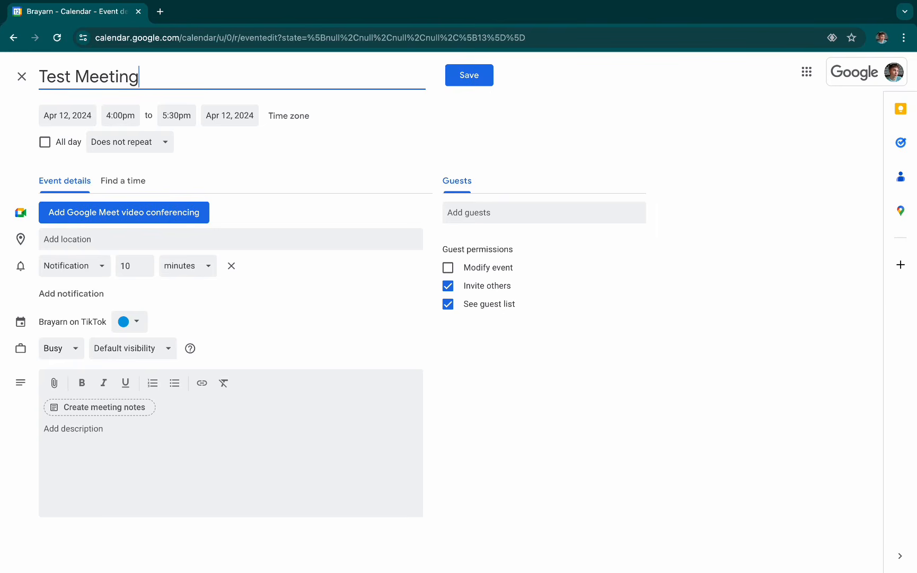
- Add Google Meet video conferencing to the event, remove it again and leave the location blank
left_click(172, 218)
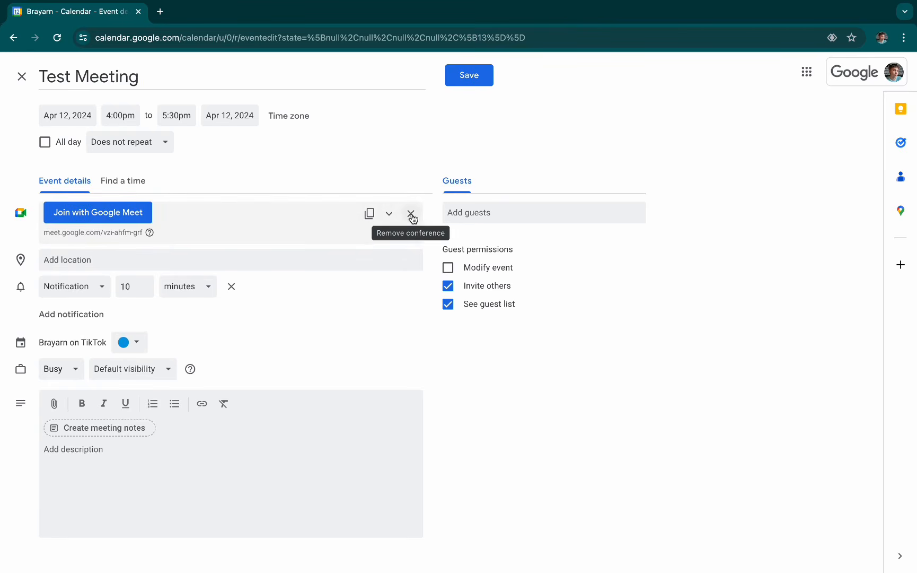
left_click(411, 213)
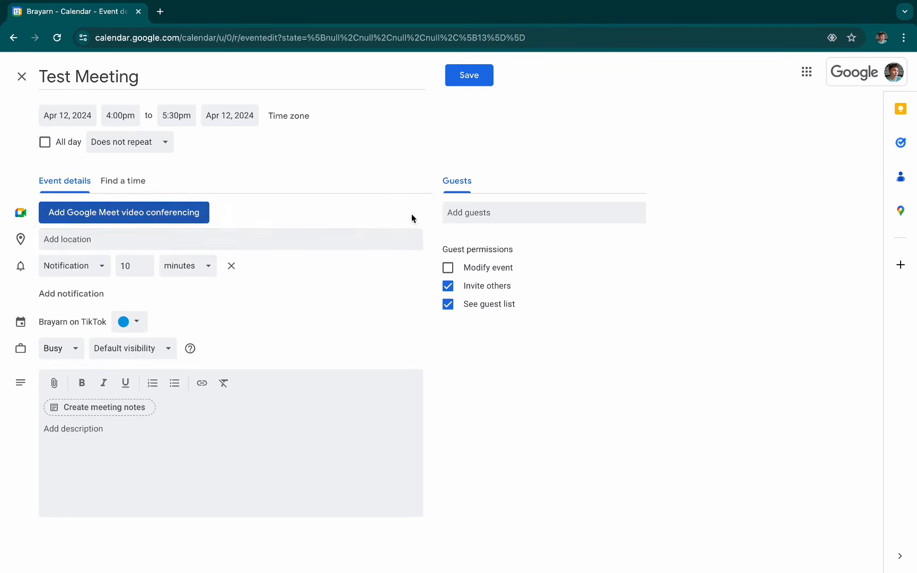
left_click(249, 234)
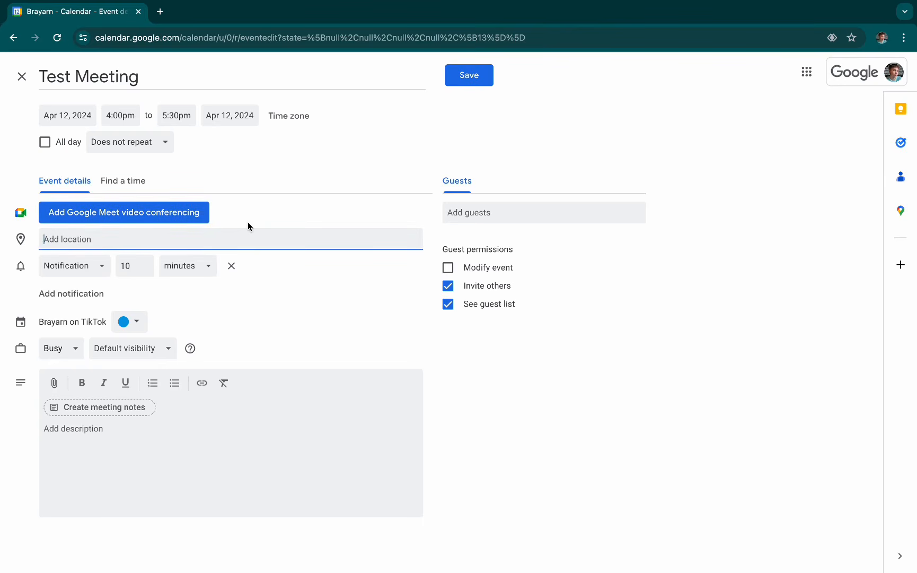
left_click(53, 212)
- Switch the event's reminder to Email, add a second reminder of type Notification and remove the email one
left_click(83, 271)
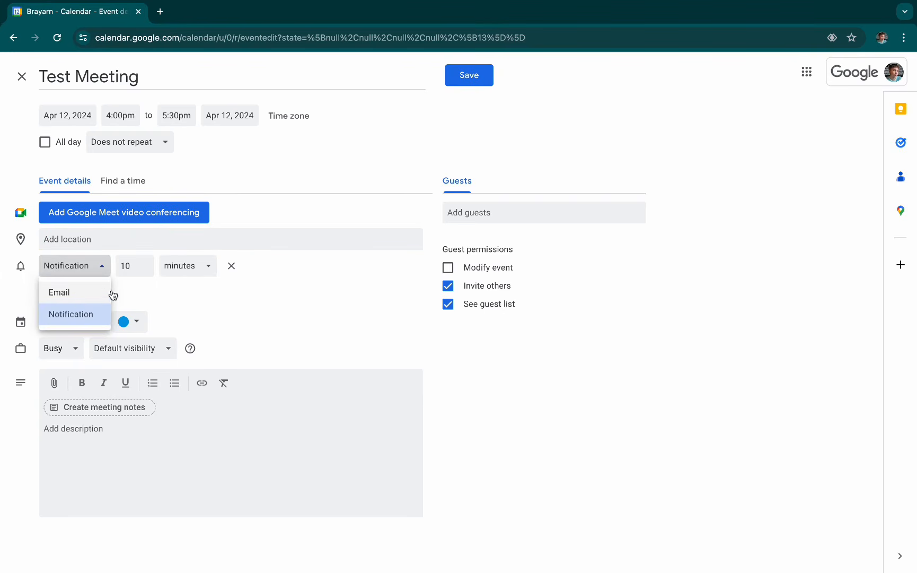
left_click(140, 290)
left_click(78, 273)
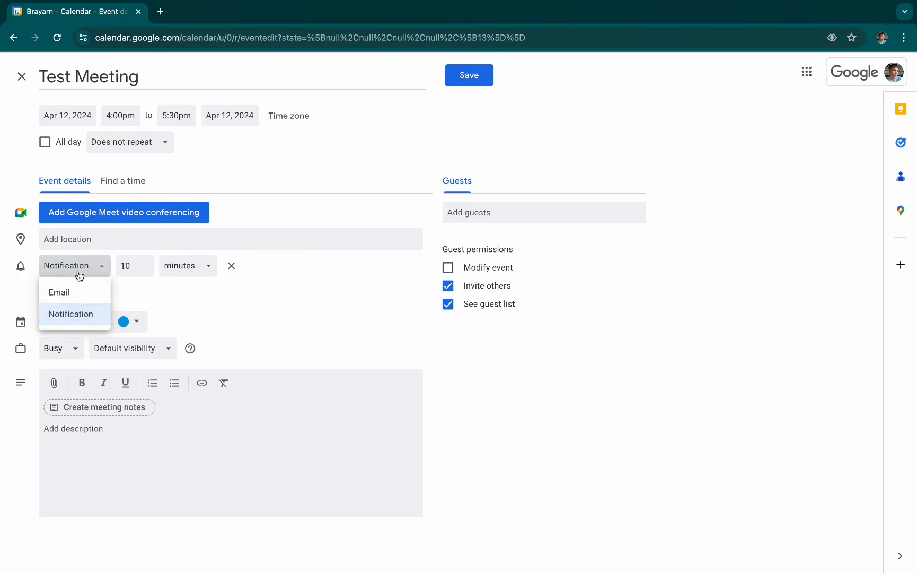
left_click(78, 293)
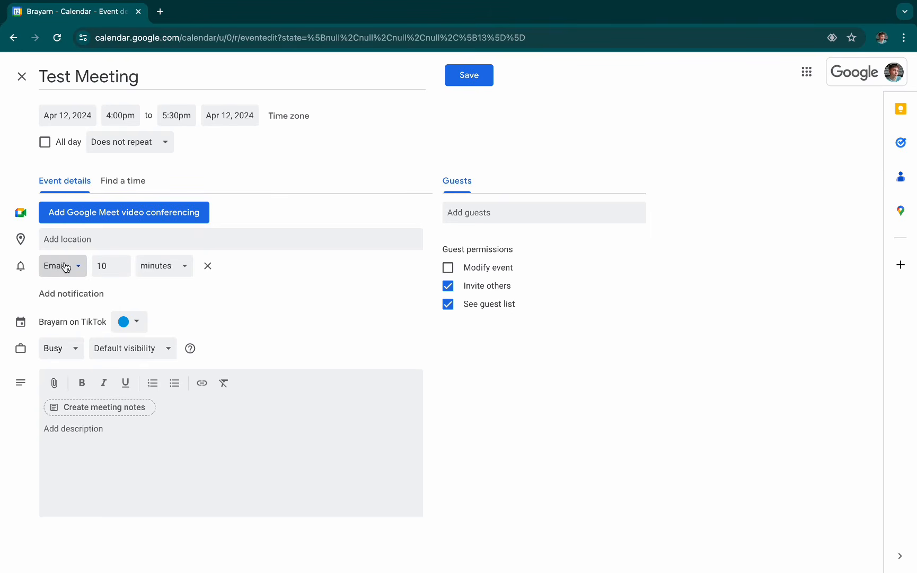
left_click(82, 294)
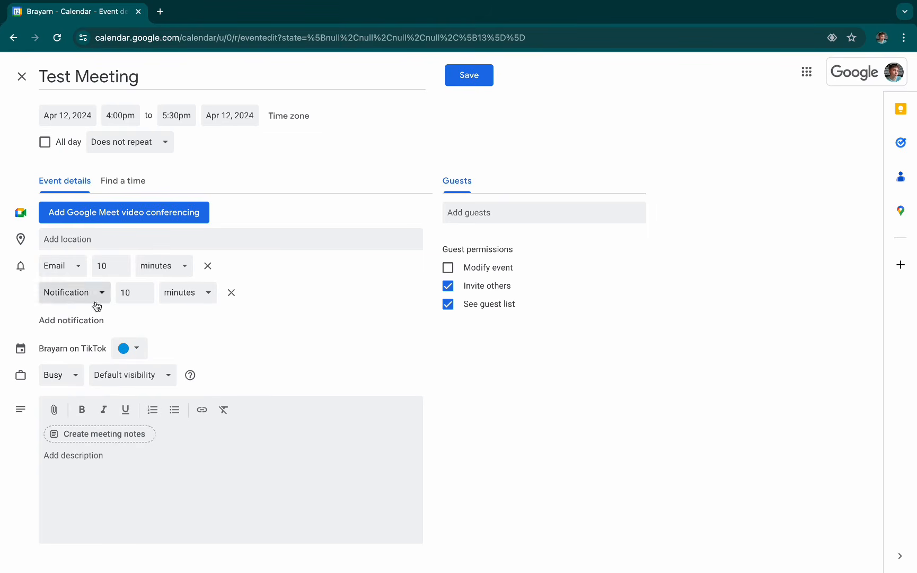
left_click(214, 269)
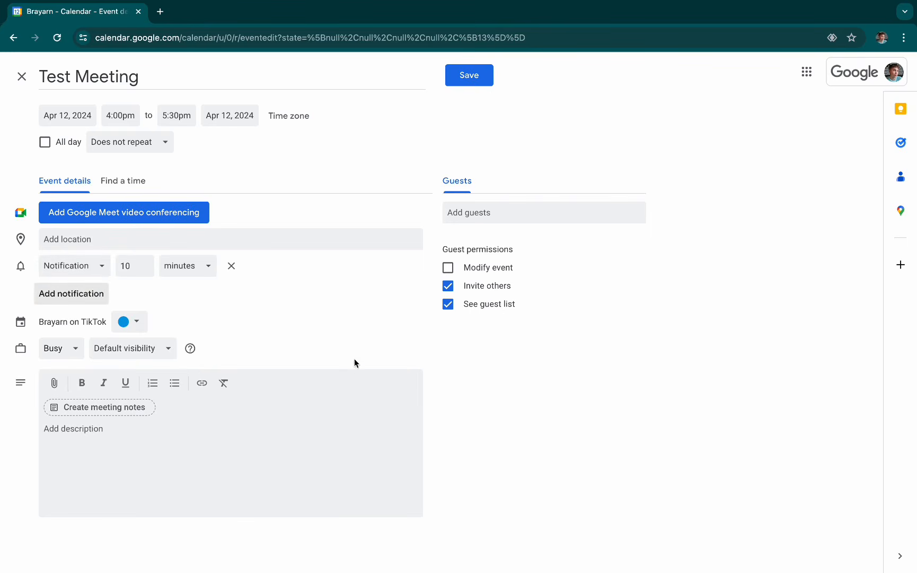
- Set the event's availability to Free and change it back to Busy
left_click(66, 352)
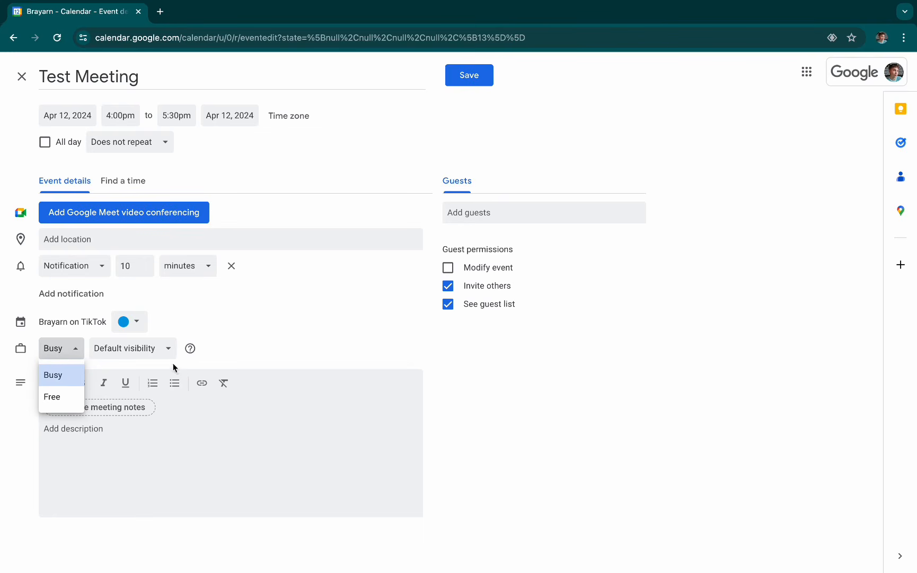
left_click(232, 325)
left_click(70, 350)
left_click(56, 399)
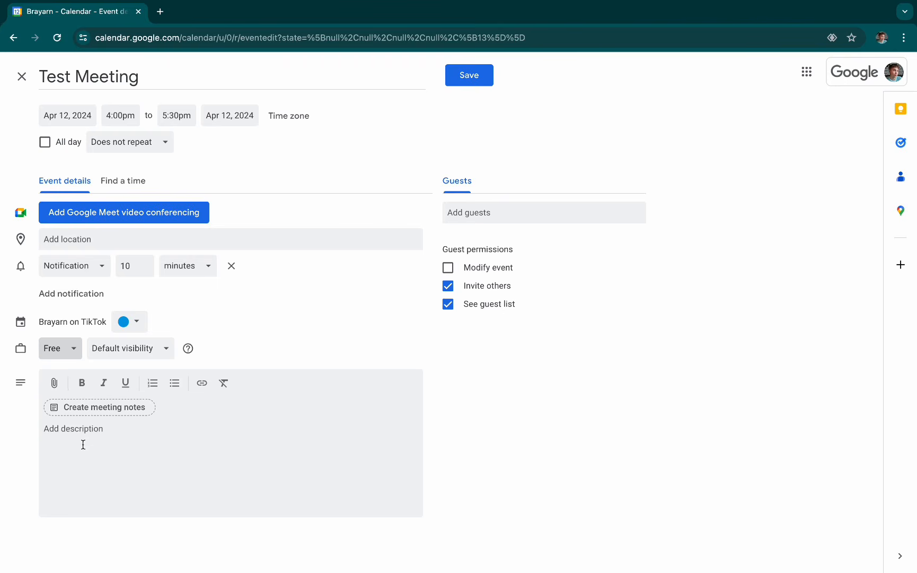
left_click(68, 352)
left_click(69, 383)
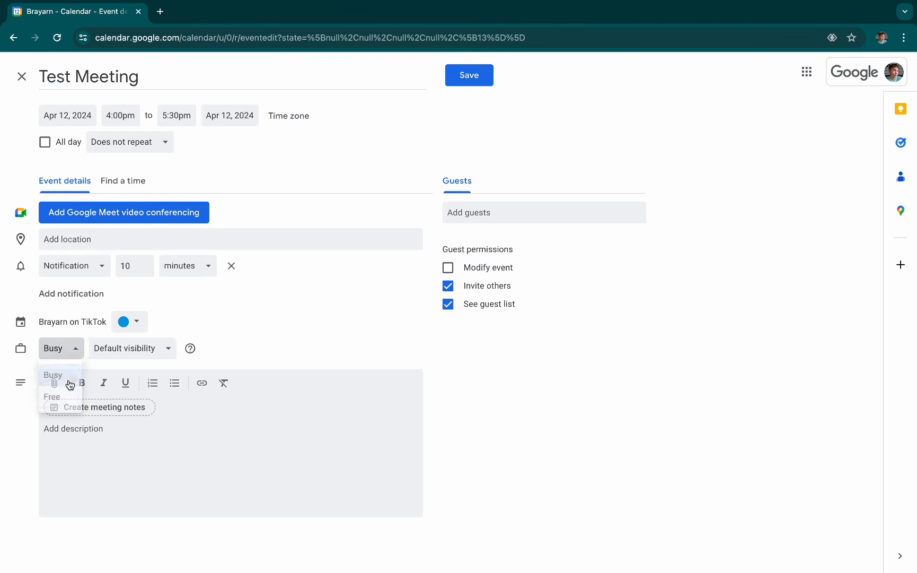
- Review the event's visibility choices, keeping Default visibility, and look at the description area
left_click(135, 349)
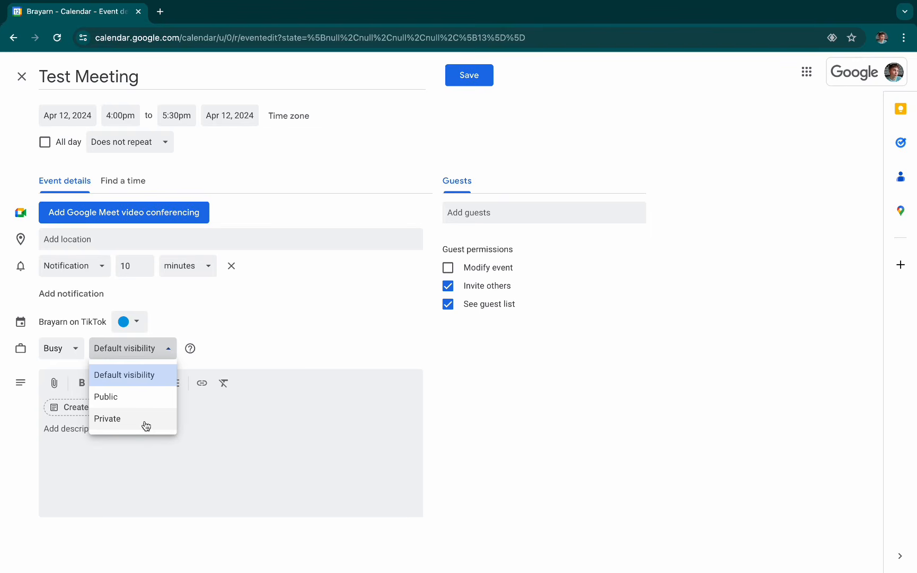
left_click(144, 381)
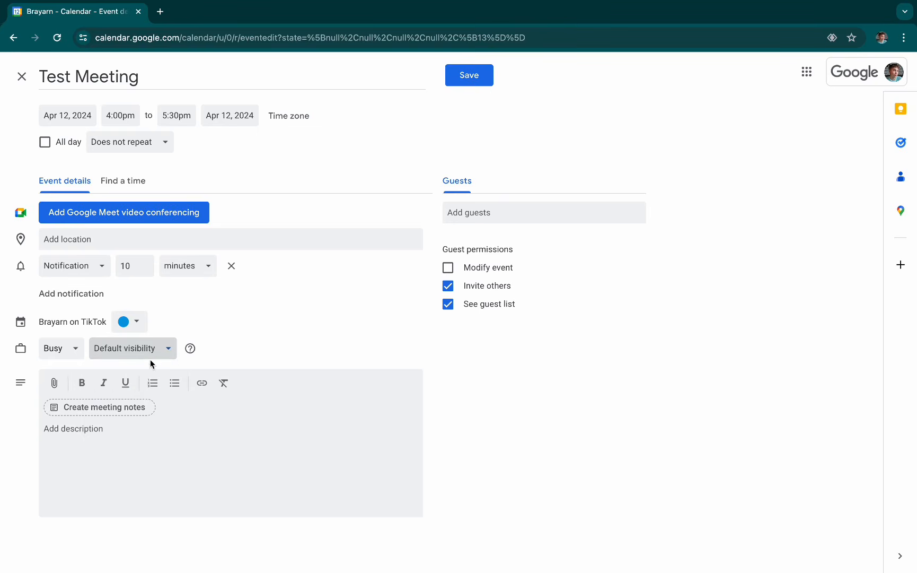
left_click(150, 360)
left_click(279, 318)
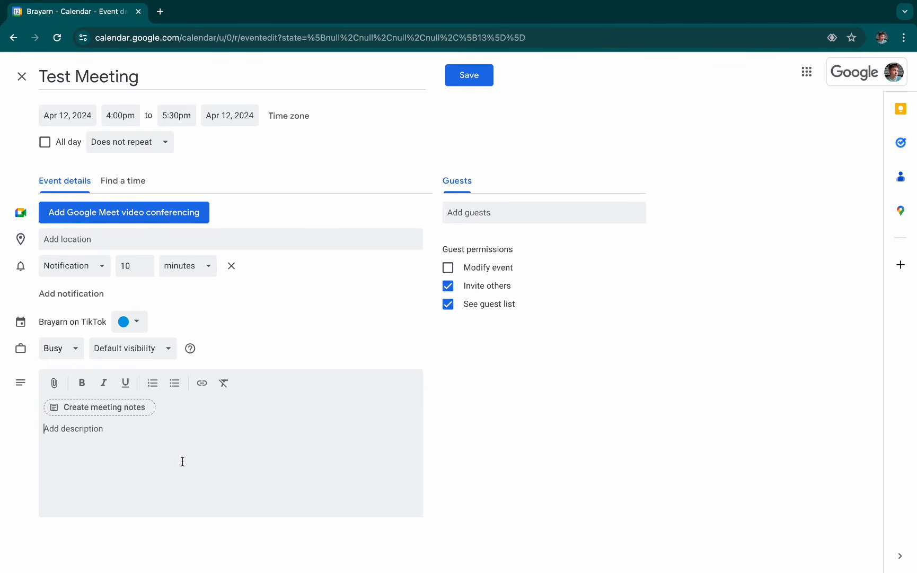
left_click(100, 451)
- Try out the guest permissions by toggling Modify event, Invite others and See guest list
left_click_drag(535, 251, 439, 253)
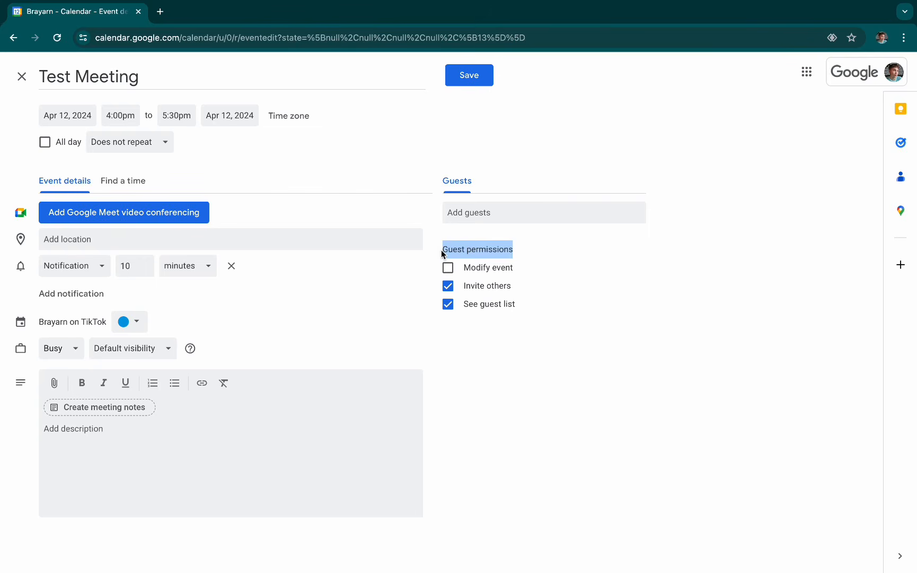
left_click(442, 253)
left_click(448, 267)
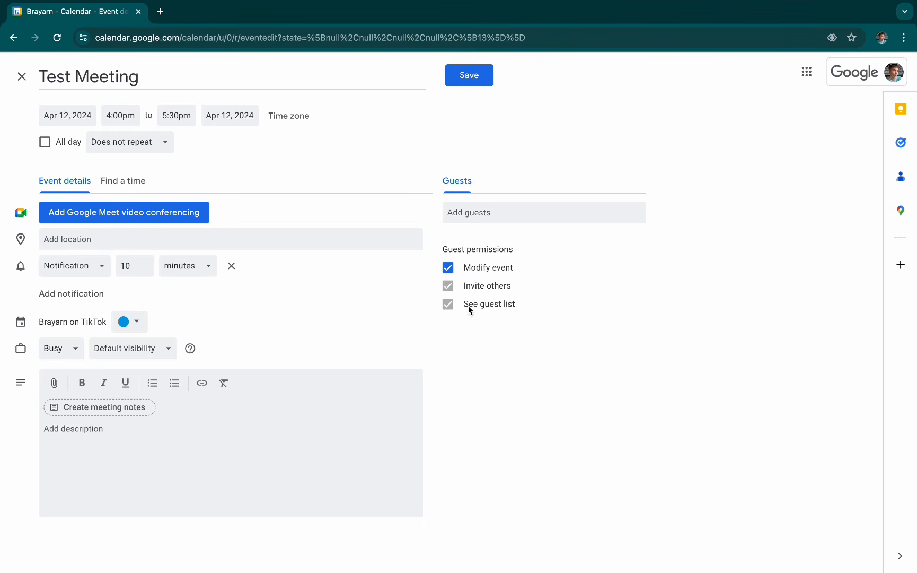
left_click(448, 267)
left_click(452, 306)
left_click(448, 286)
left_click(448, 304)
- Save the event, view the summary of Test Meeting in the week view and close it
left_click(469, 83)
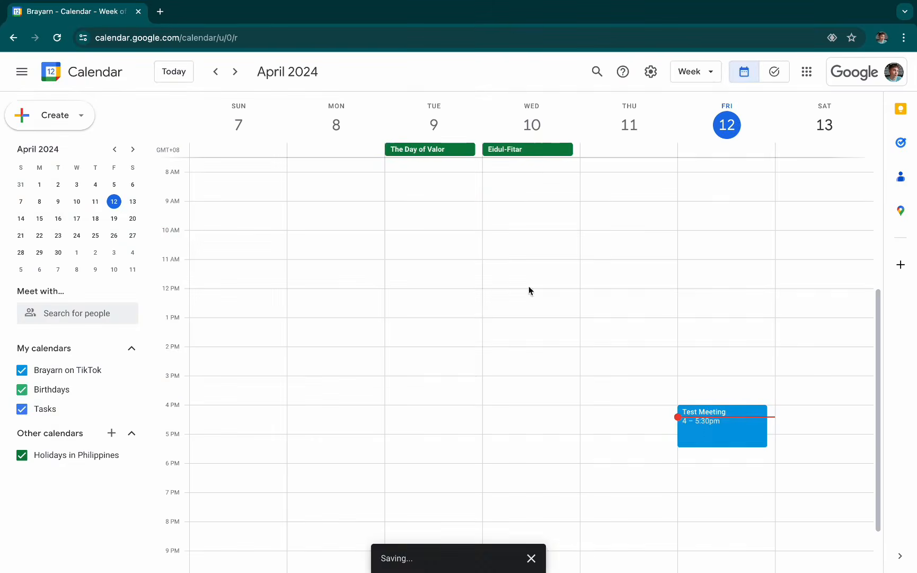
left_click(698, 430)
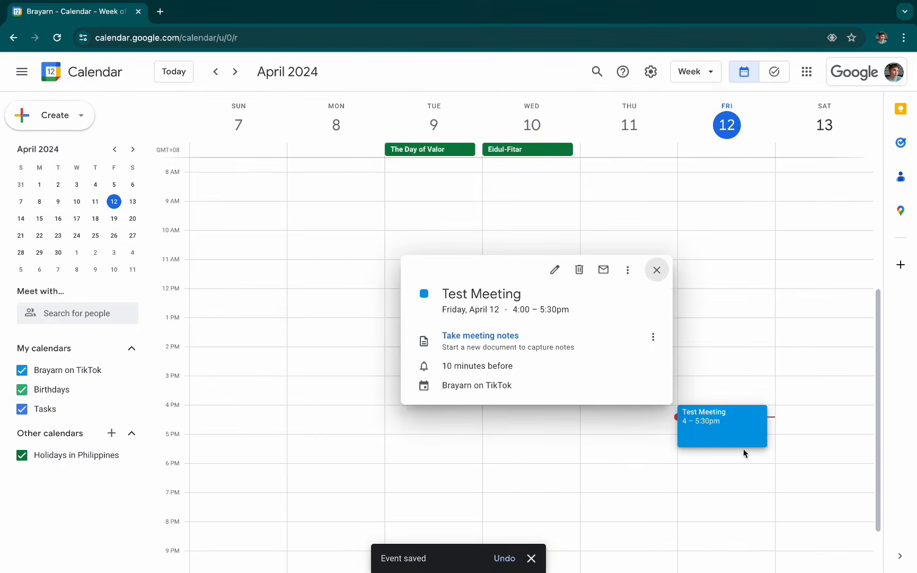
left_click(754, 458)
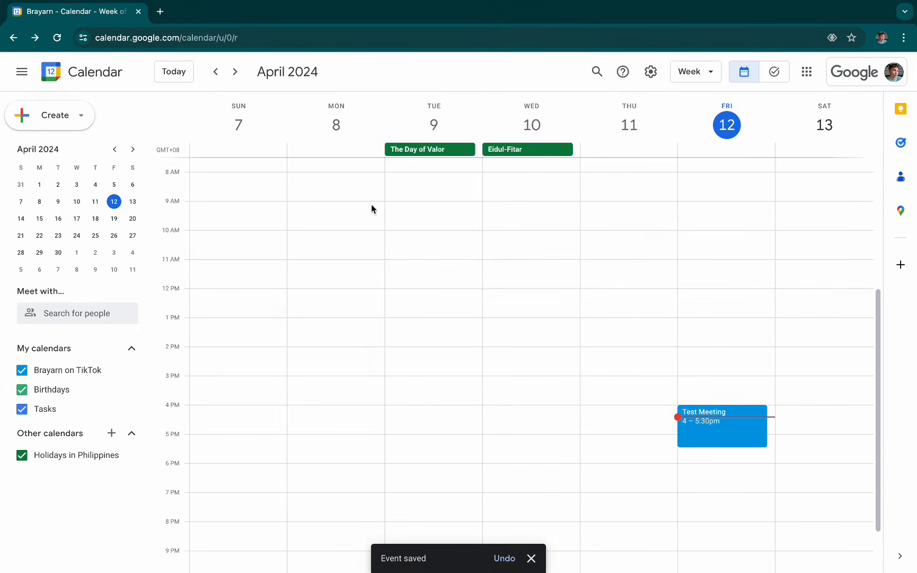
- Draft a new event on Monday, April 15 from 8:00am to 2:00pm and open its full details
left_click_drag(370, 201, 372, 408)
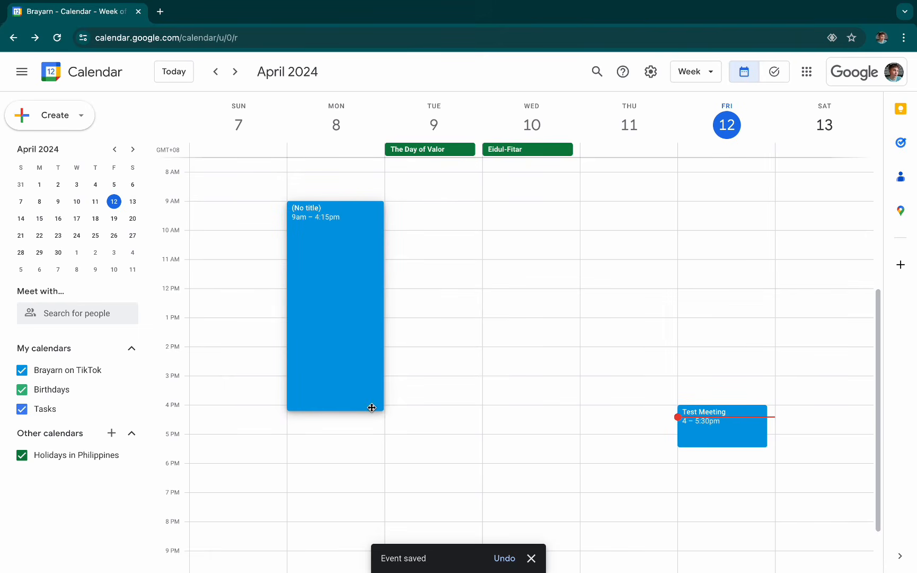
left_click(324, 456)
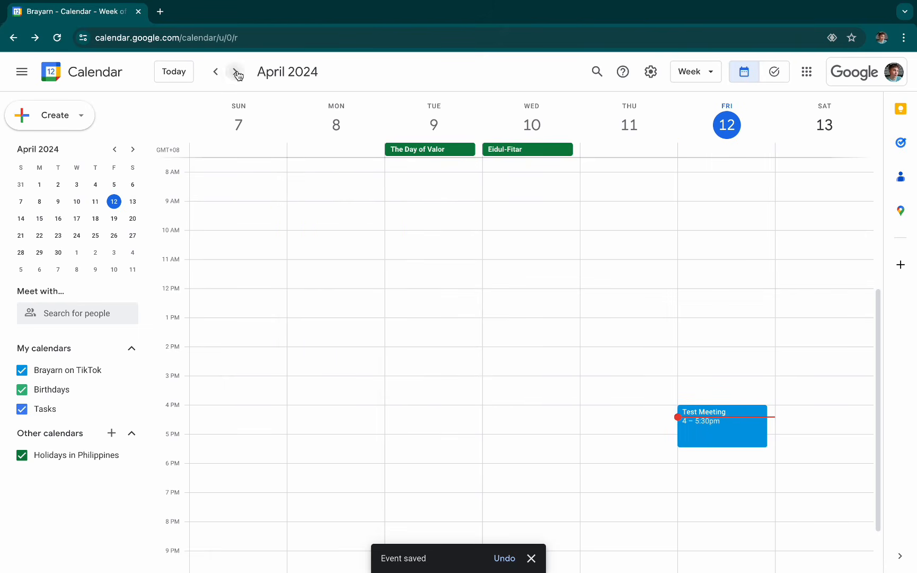
left_click(235, 72)
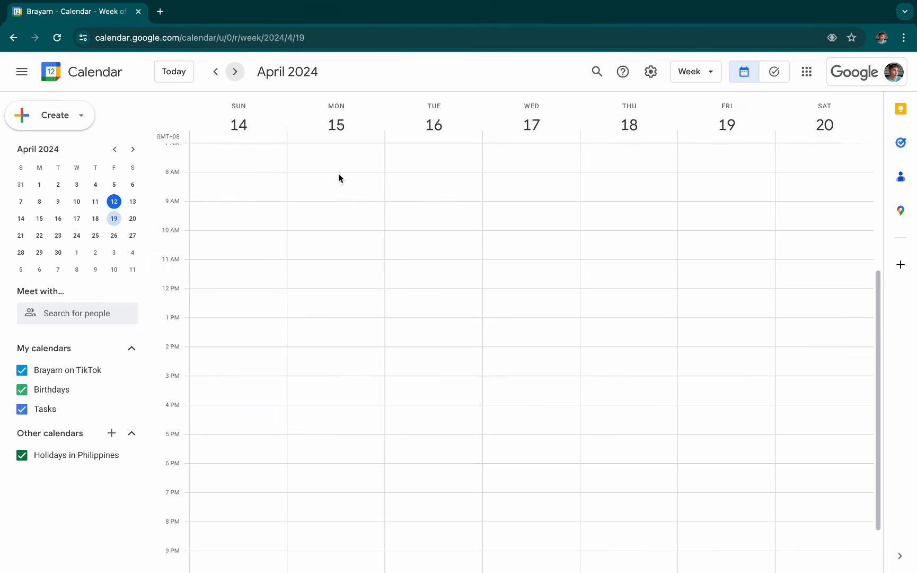
left_click_drag(340, 178, 316, 346)
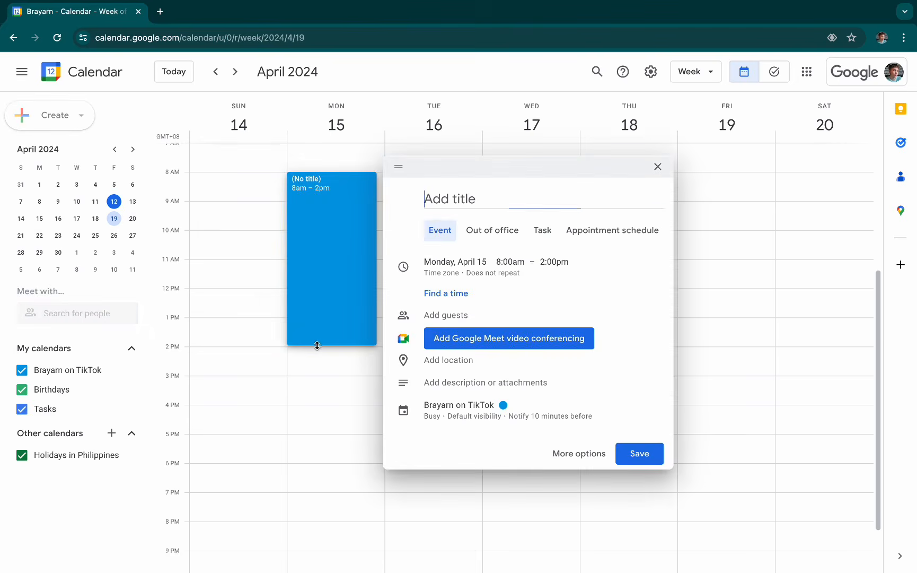
left_click(558, 454)
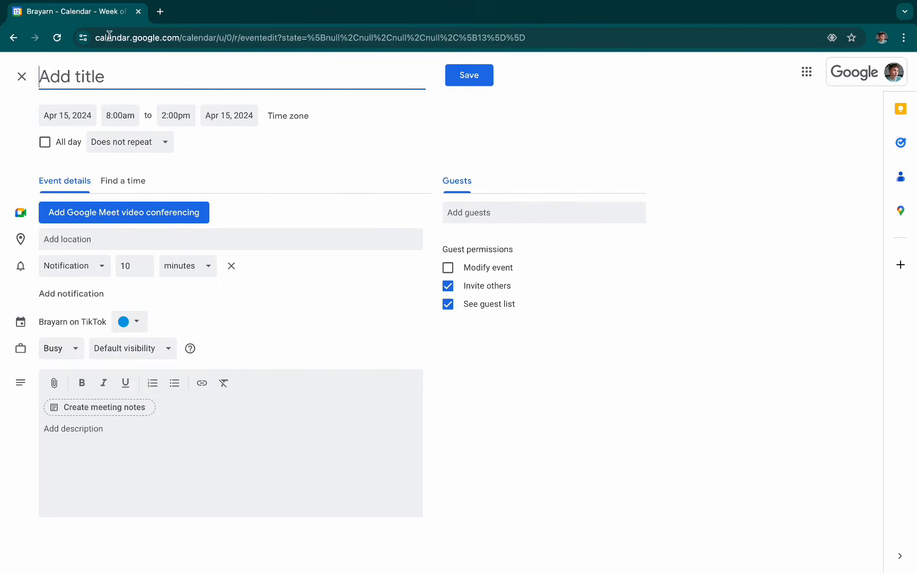
- Title the event Deep Work and save it
type("Test -")
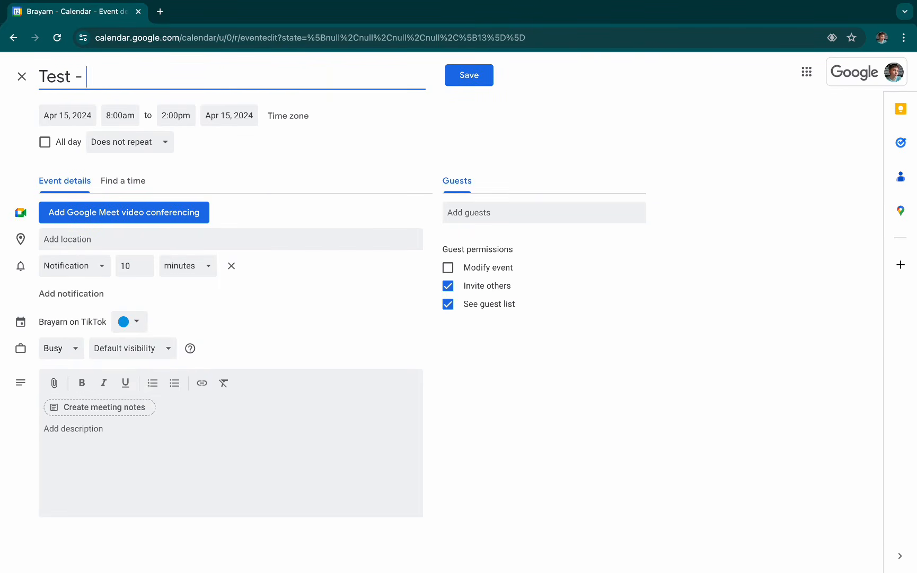
key("super+BackSpace")
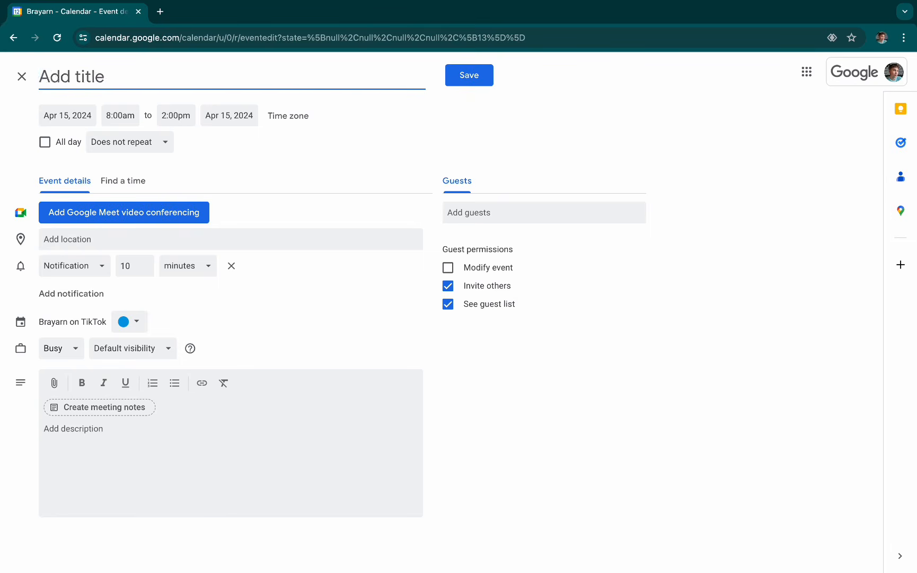
type("Deep Work")
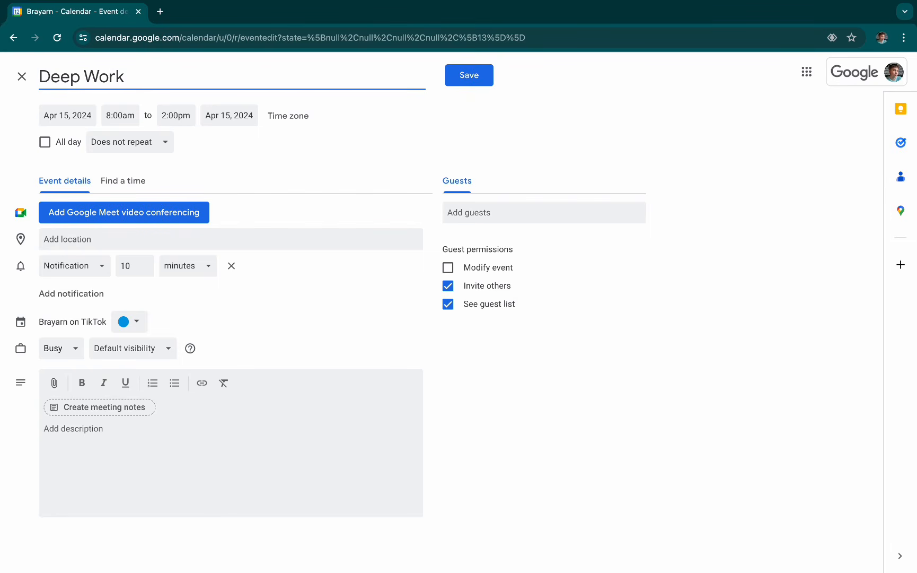
left_click(80, 241)
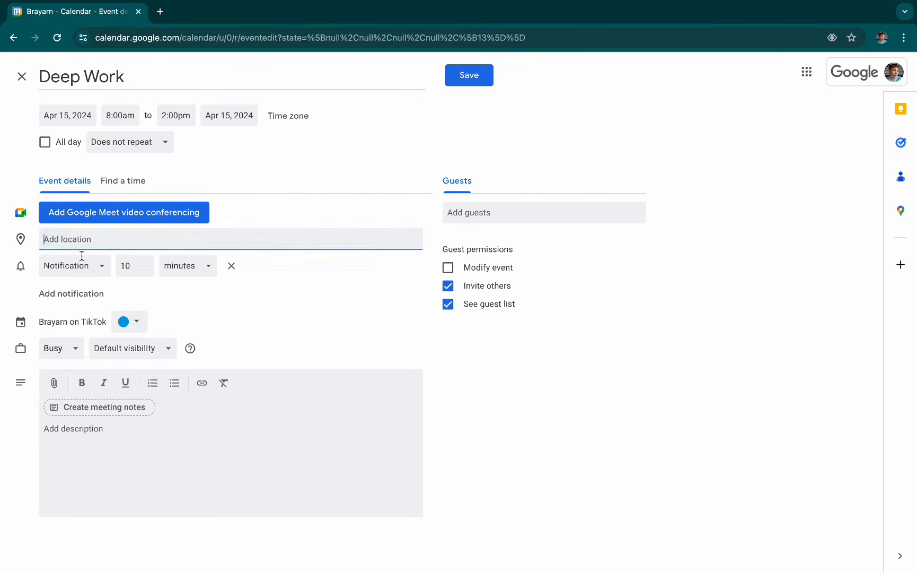
left_click(174, 460)
left_click(462, 75)
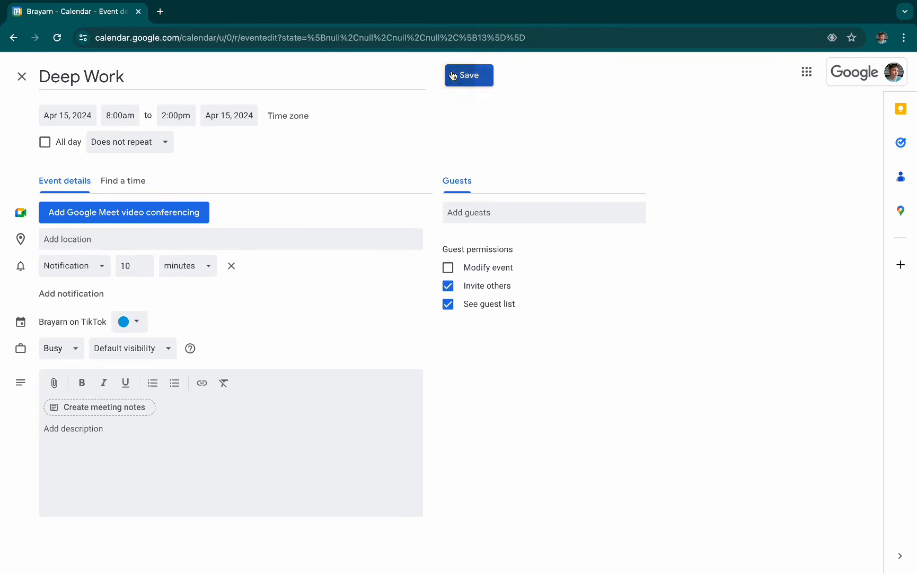
- View the summary of the Deep Work event, then look at the previous week and return to the week of April 14
left_click(341, 240)
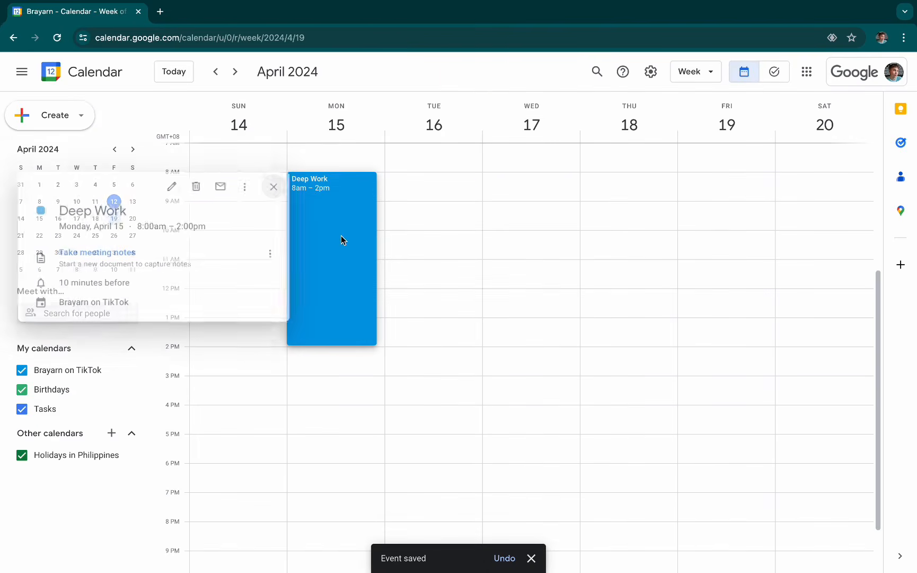
left_click(445, 205)
left_click(216, 70)
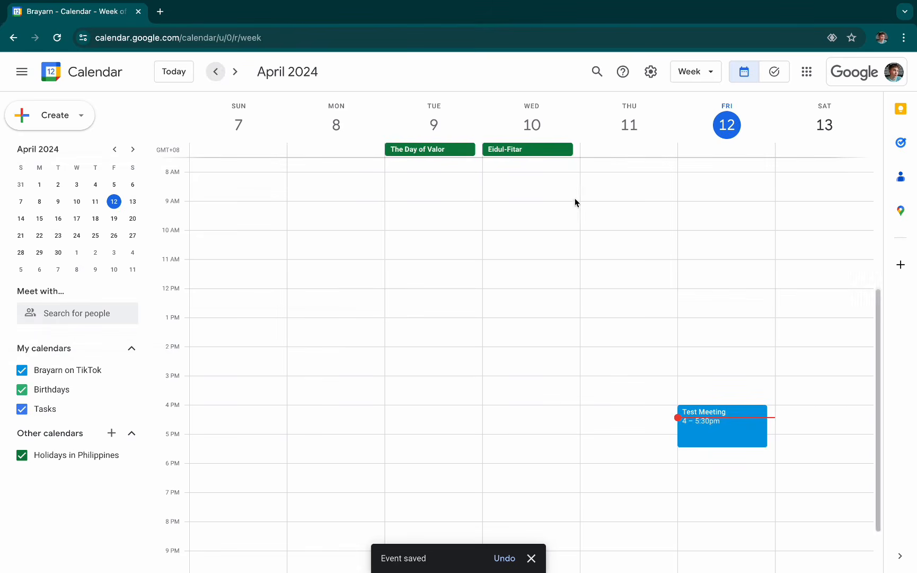
left_click(236, 72)
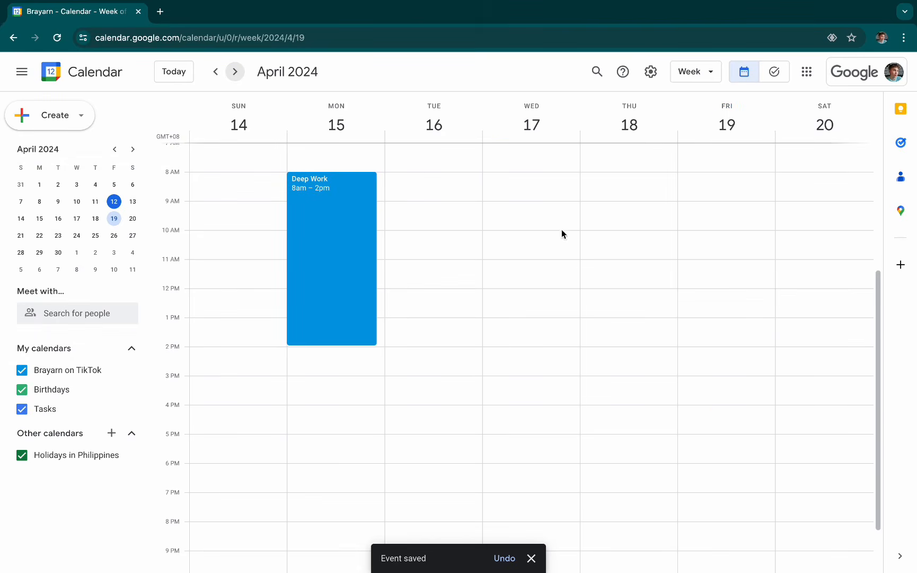
left_click(552, 242)
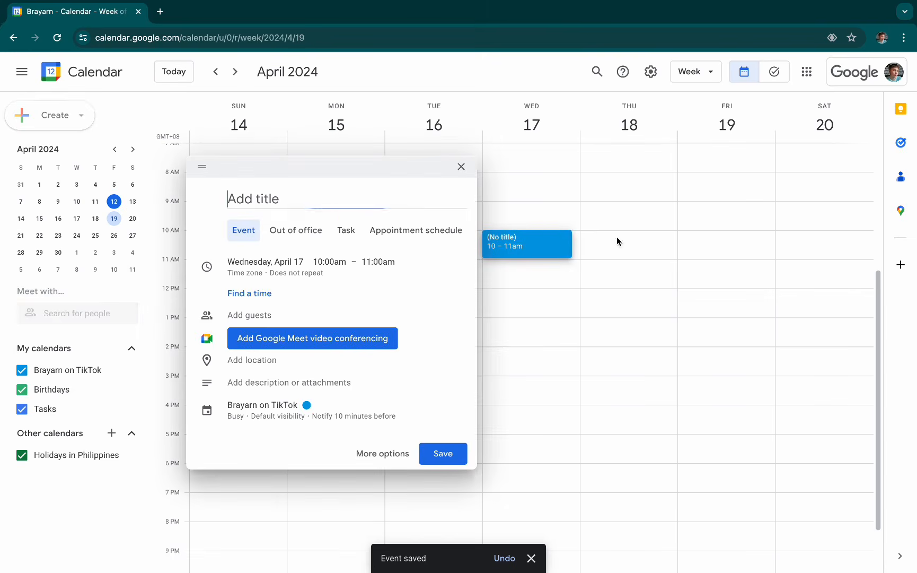
left_click(380, 455)
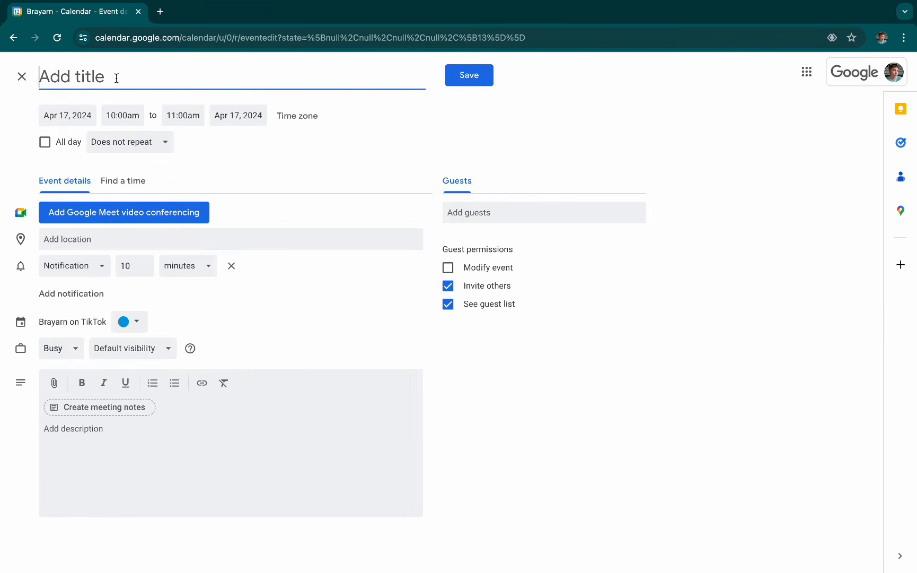
left_click(22, 75)
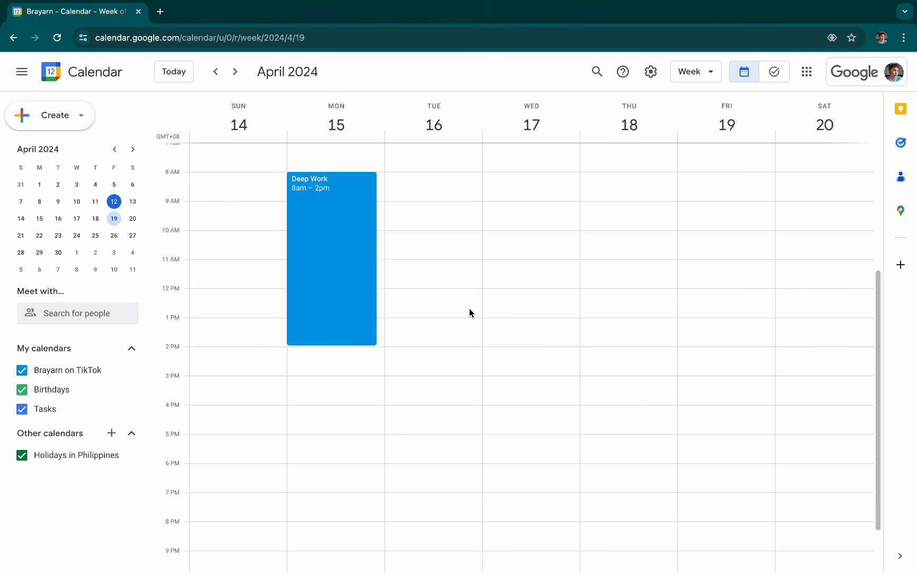
- Review the Deep Work event's summary and check the following weeks for further occurrences
left_click(334, 194)
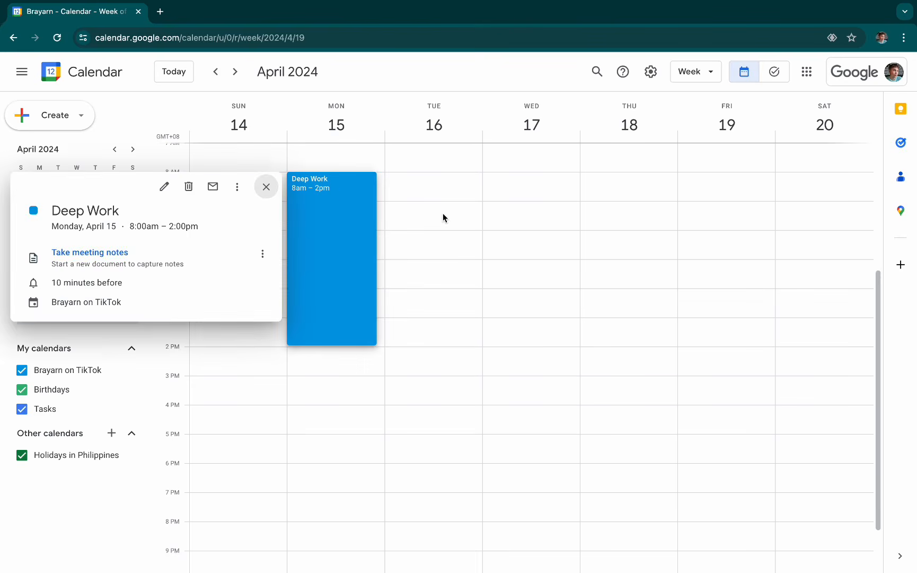
left_click(443, 217)
left_click(342, 221)
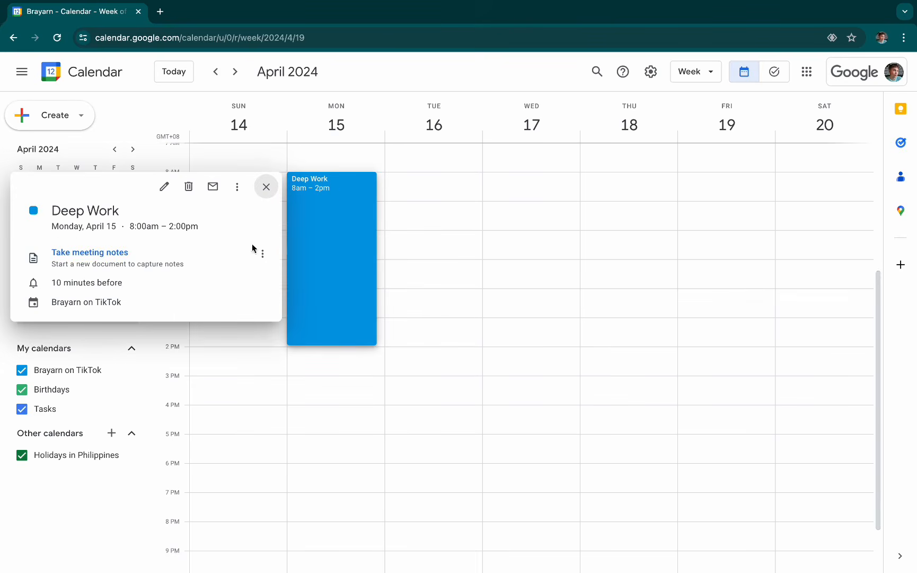
left_click(443, 255)
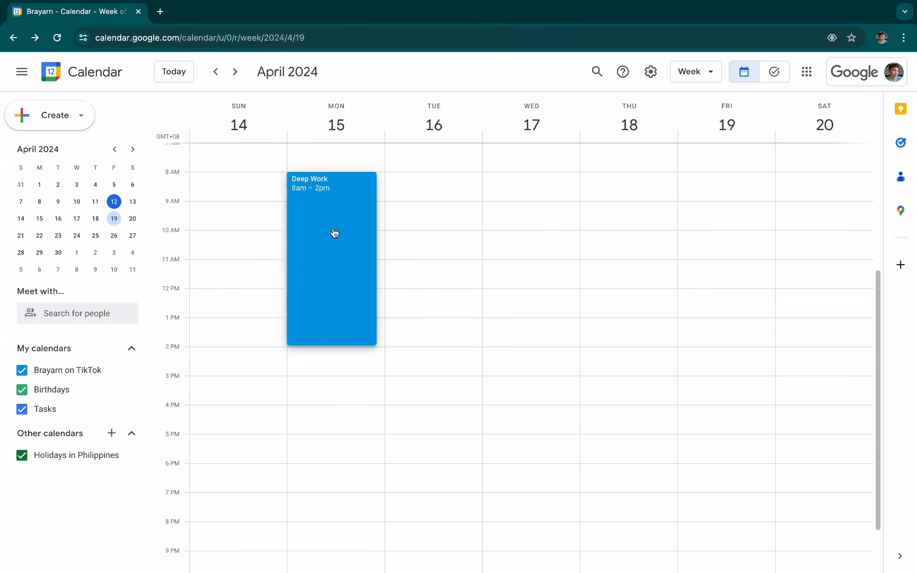
left_click(234, 76)
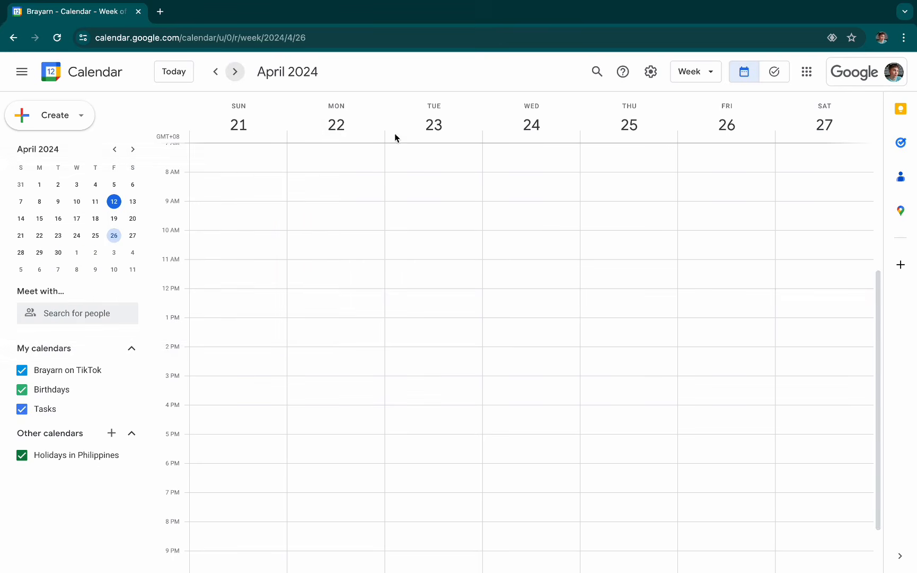
left_click(230, 78)
left_click(216, 72)
left_click(215, 72)
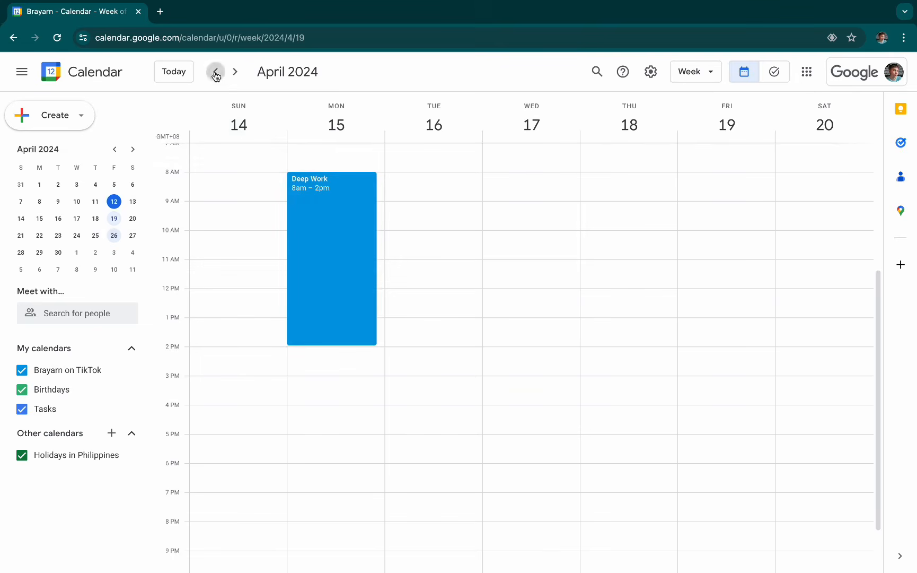
- Edit the Deep Work event on April 15 to repeat Weekly on Monday and save it
left_click(334, 224)
left_click(163, 186)
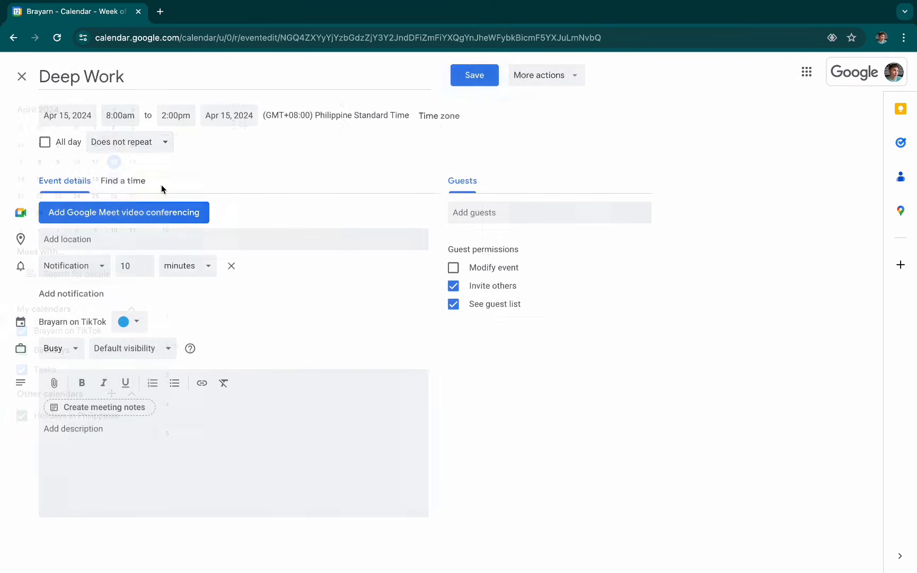
left_click(106, 141)
left_click(128, 205)
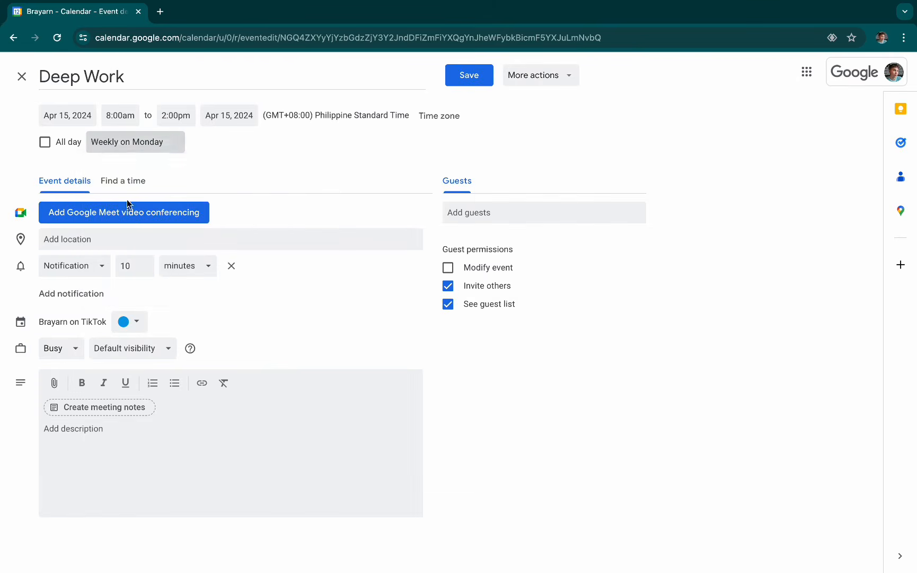
left_click(485, 81)
- Check the following weeks for the recurring Deep Work event and return to the week of April 14
left_click(235, 72)
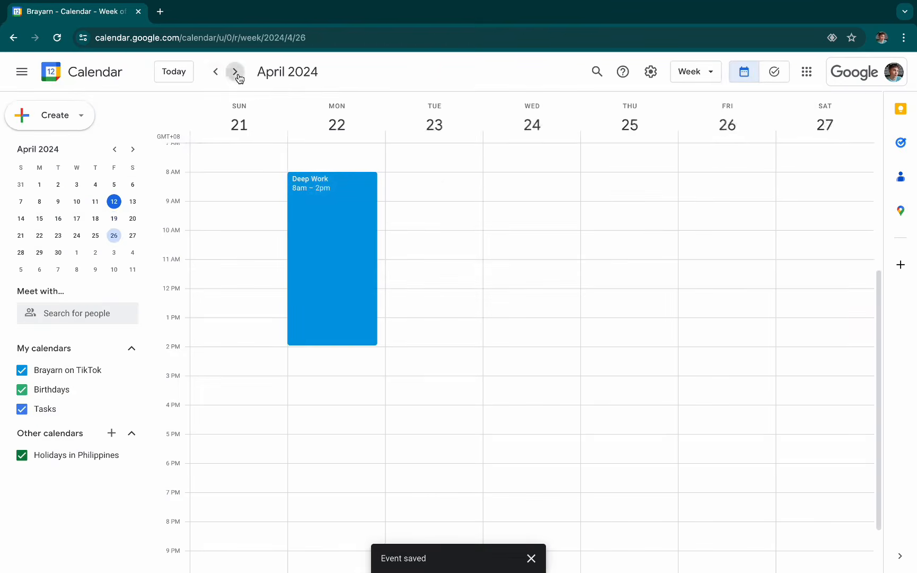
left_click(233, 74)
left_click(216, 72)
left_click(215, 71)
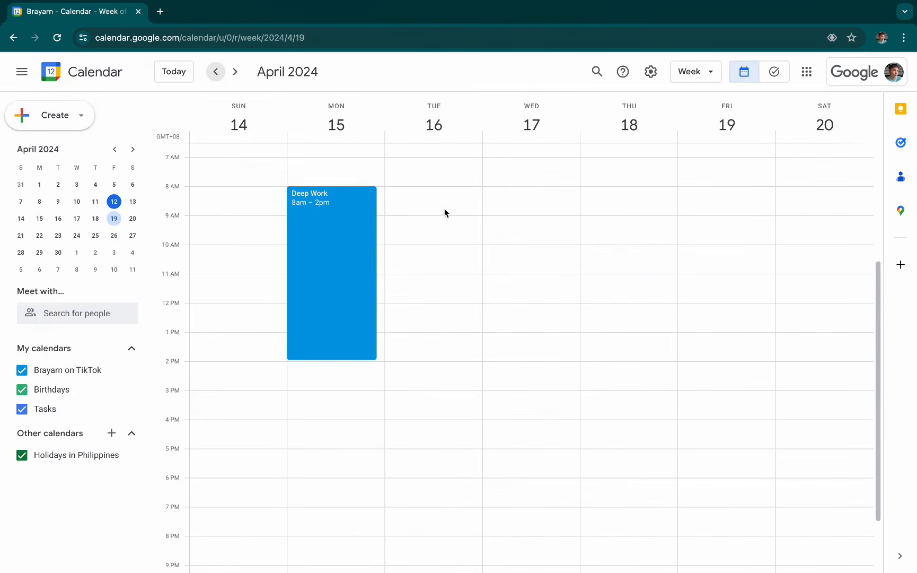
- Draft an event titled Biweekly Meeting on Wednesday, April 17 from 8:00am to 10:00am
left_click_drag(510, 189, 508, 246)
left_click(391, 454)
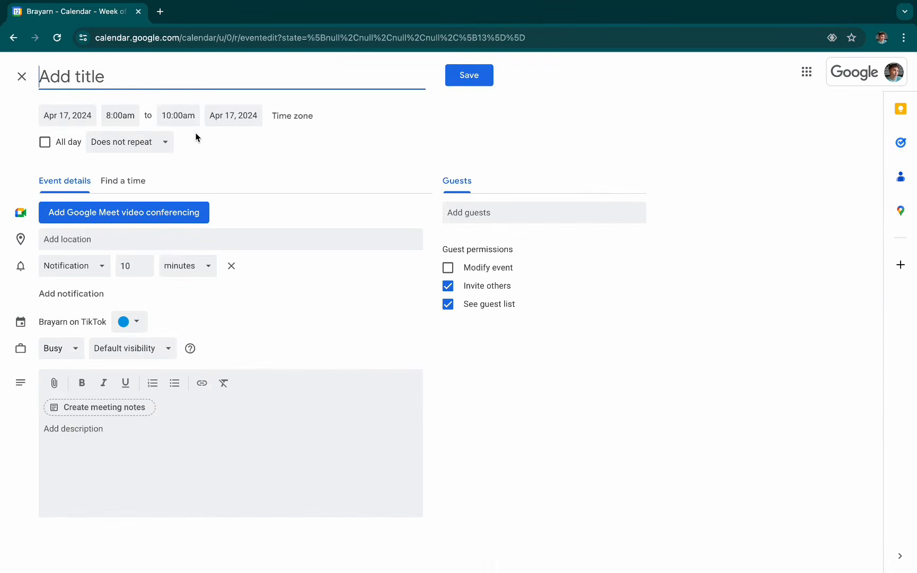
type("Biweekly")
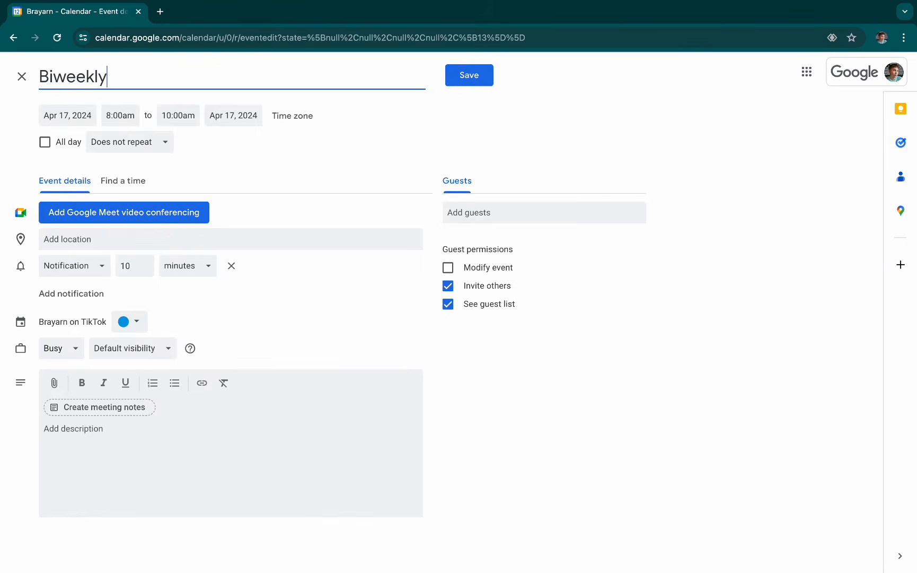
type(" Meeting")
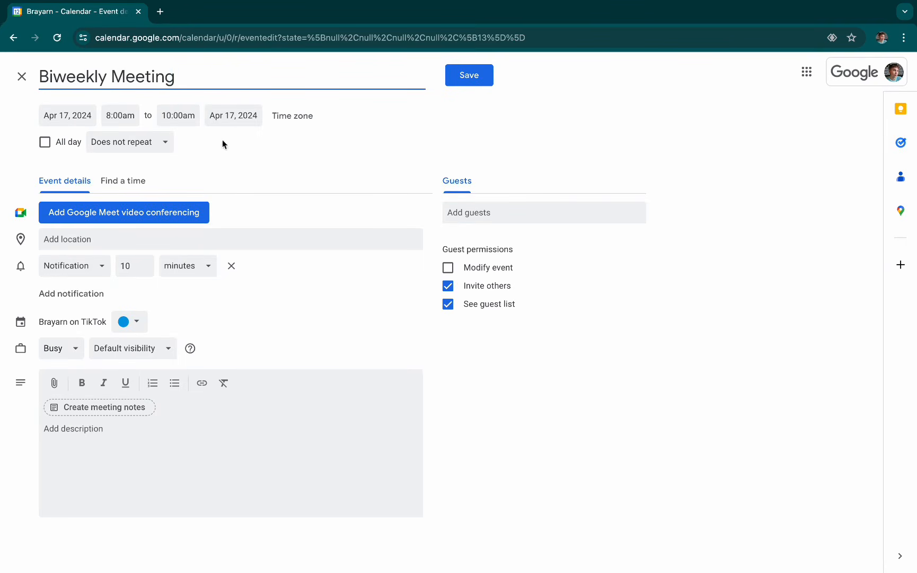
- Give the event a custom recurrence of every 2 weeks, trying the On and After end options before choosing Never
left_click(159, 151)
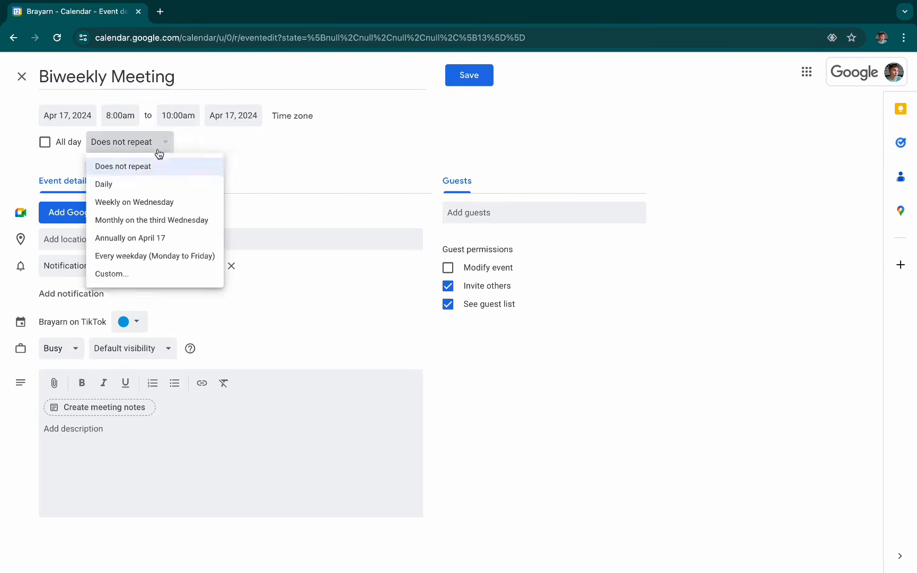
left_click(158, 286)
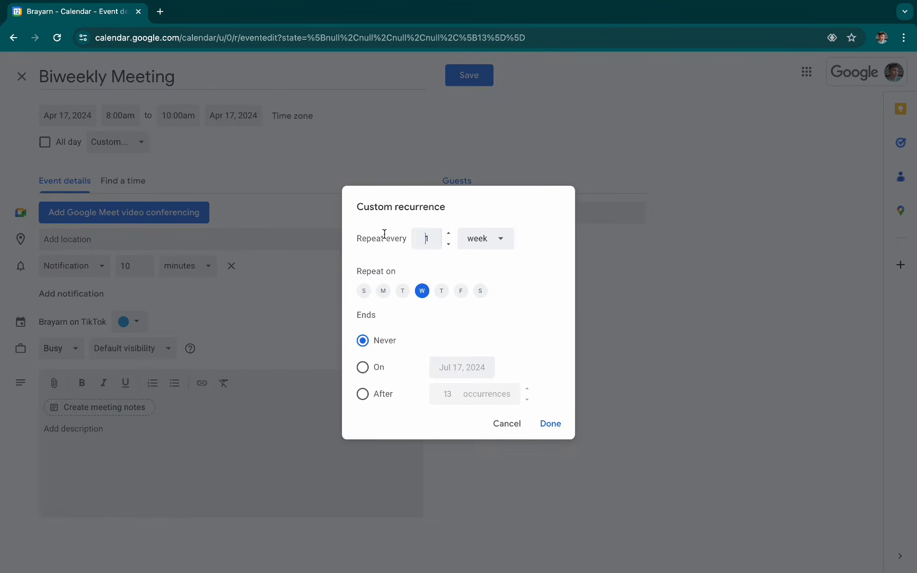
left_click(449, 233)
left_click(378, 368)
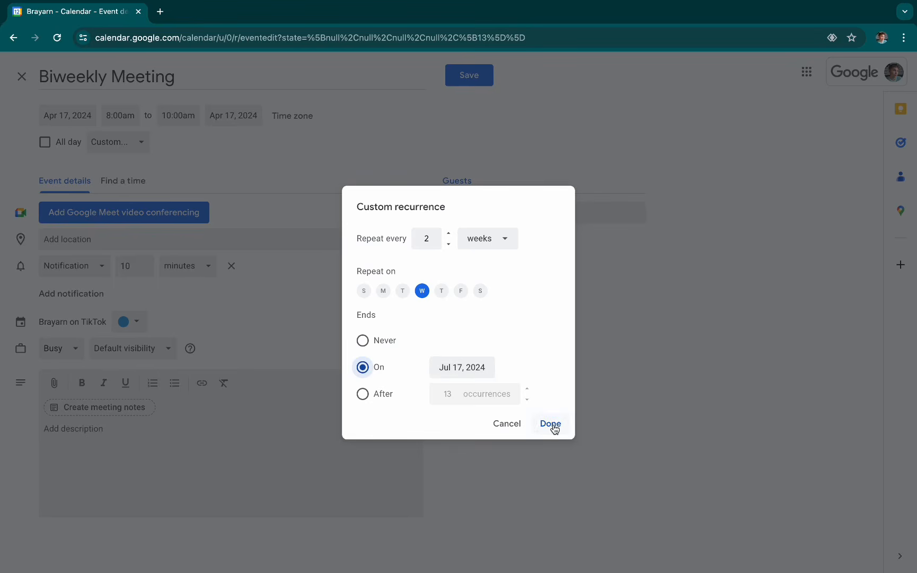
left_click(384, 394)
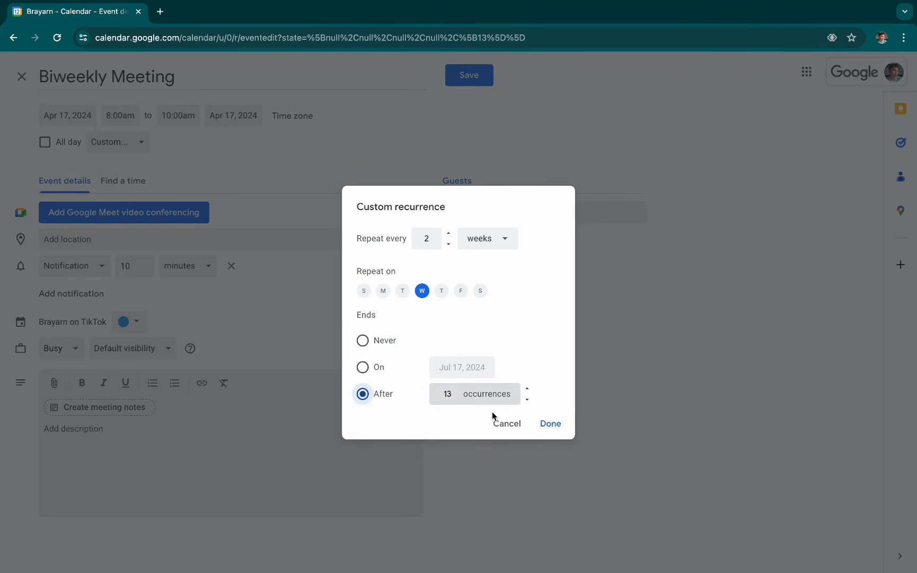
left_click(392, 343)
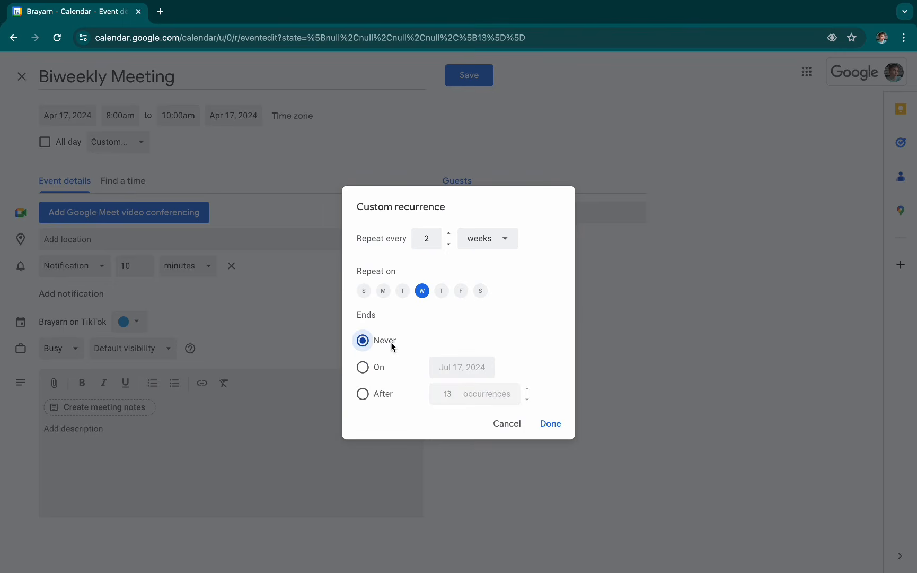
left_click(551, 422)
- Save the Biweekly Meeting event, check the following weeks for its recurrences, and return to the week of April 14
left_click(469, 75)
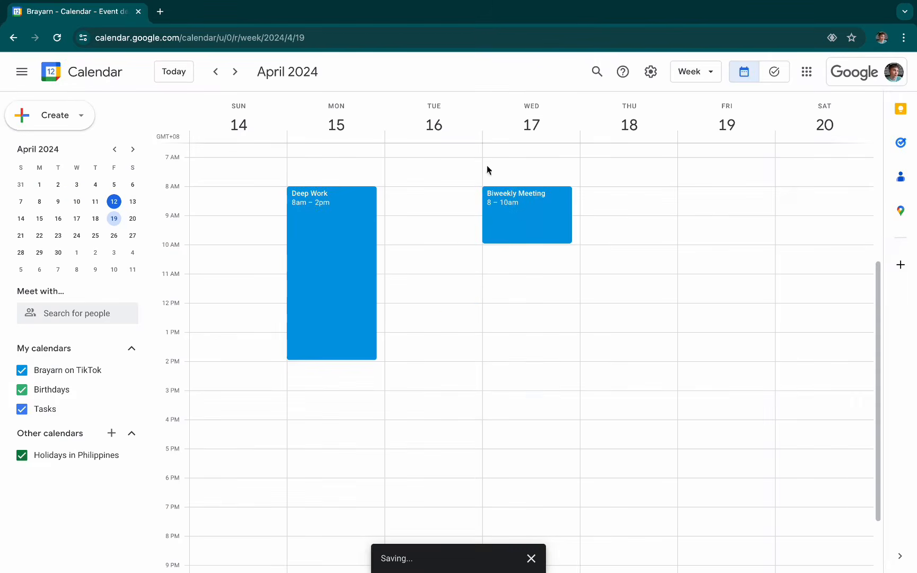
left_click(236, 72)
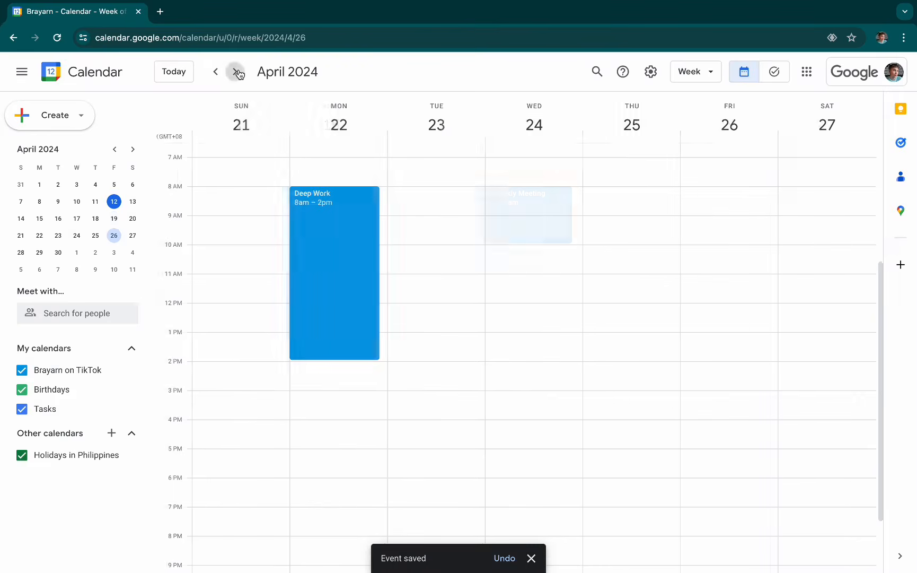
left_click(236, 72)
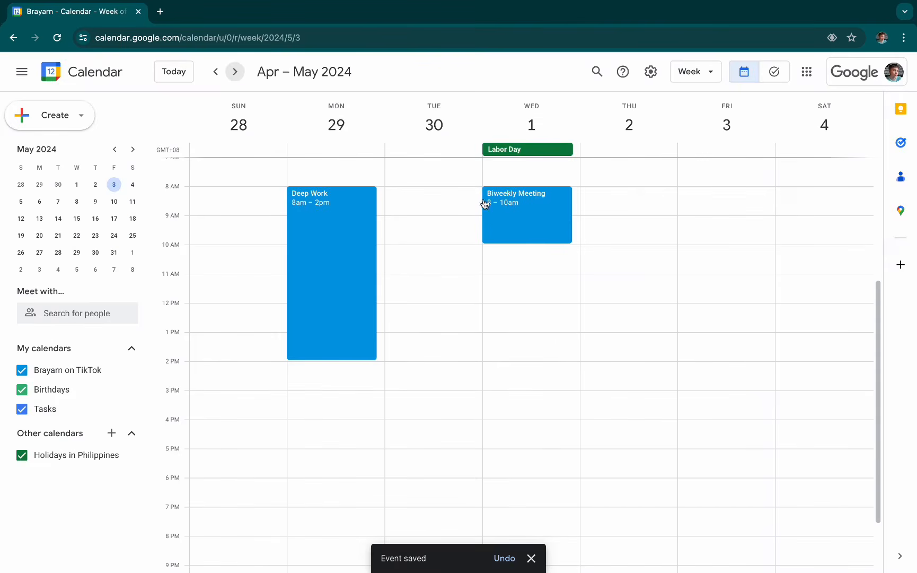
left_click(237, 72)
left_click(236, 72)
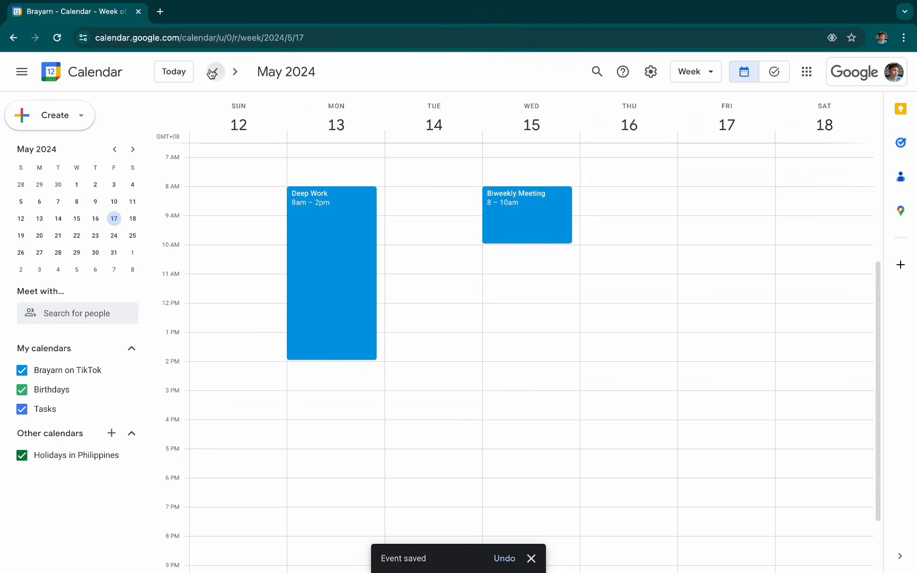
left_click(215, 72)
left_click(214, 72)
left_click(214, 72)
left_click(214, 72)
left_click(212, 73)
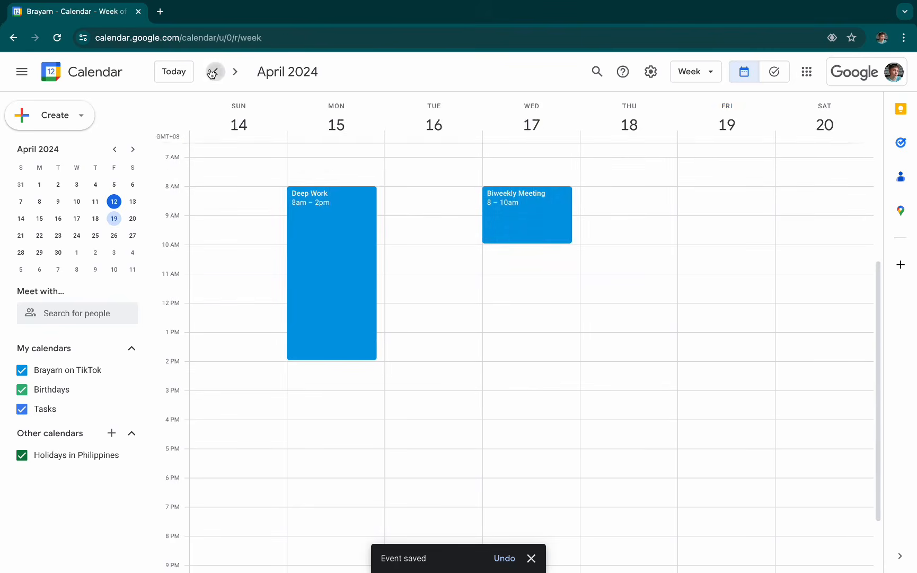
left_click(235, 74)
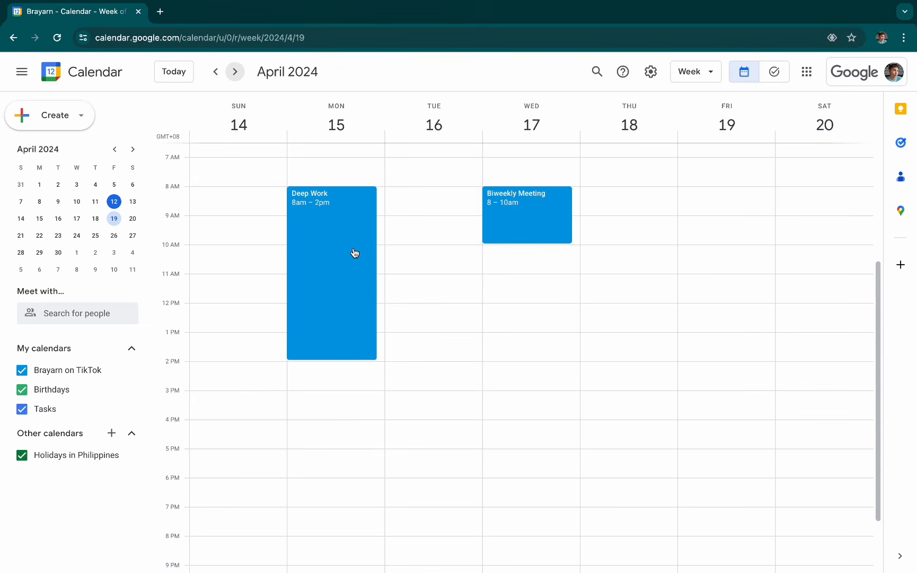
- Color the Deep Work event Tomato for this and following events, and check the next week
right_click(355, 252)
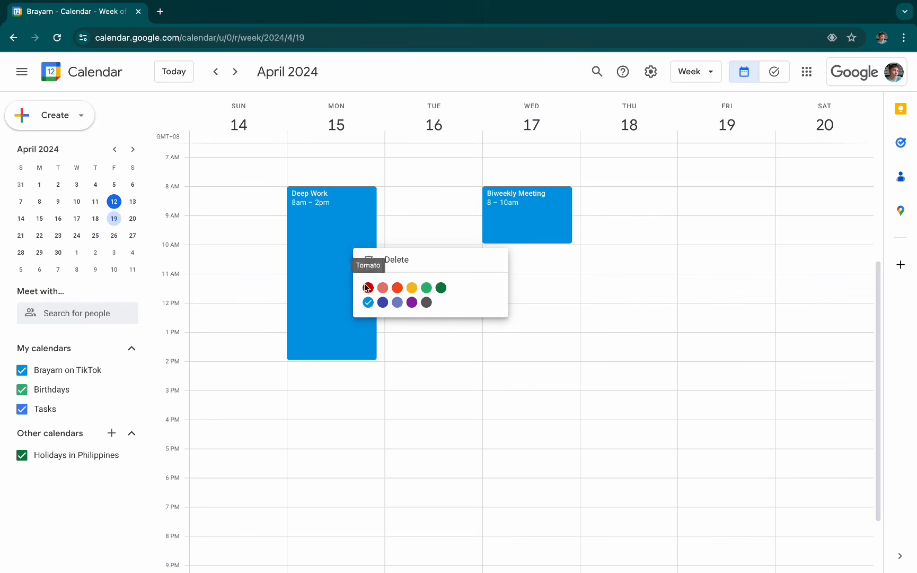
left_click(368, 287)
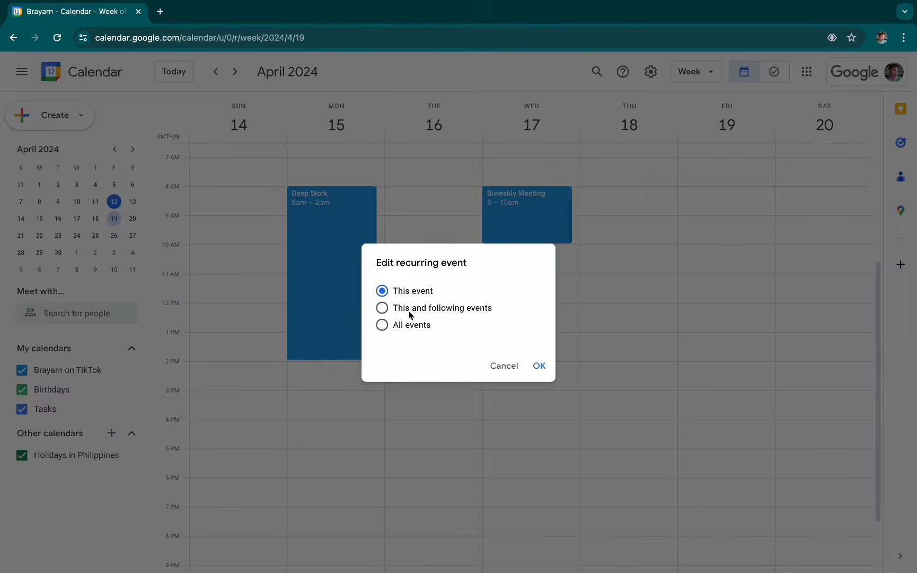
left_click(410, 311)
left_click(541, 366)
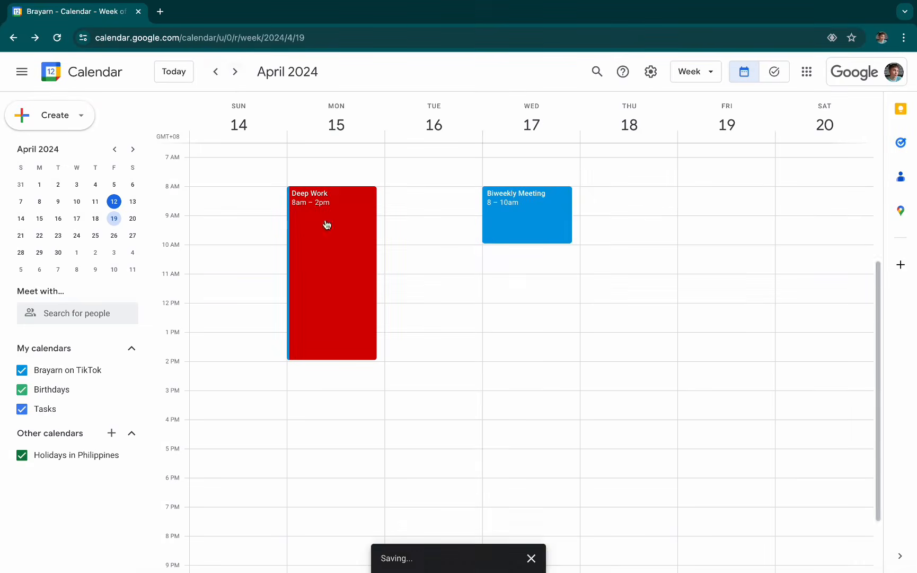
left_click(235, 72)
left_click(214, 72)
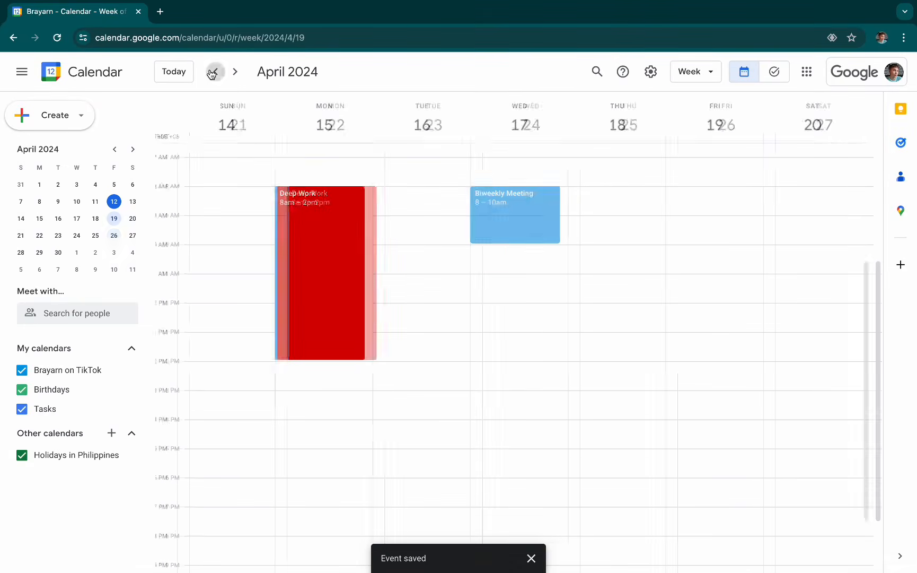
- Color the Biweekly Meeting on April 17 Banana for this and following events, and check the weeks after it
right_click(519, 208)
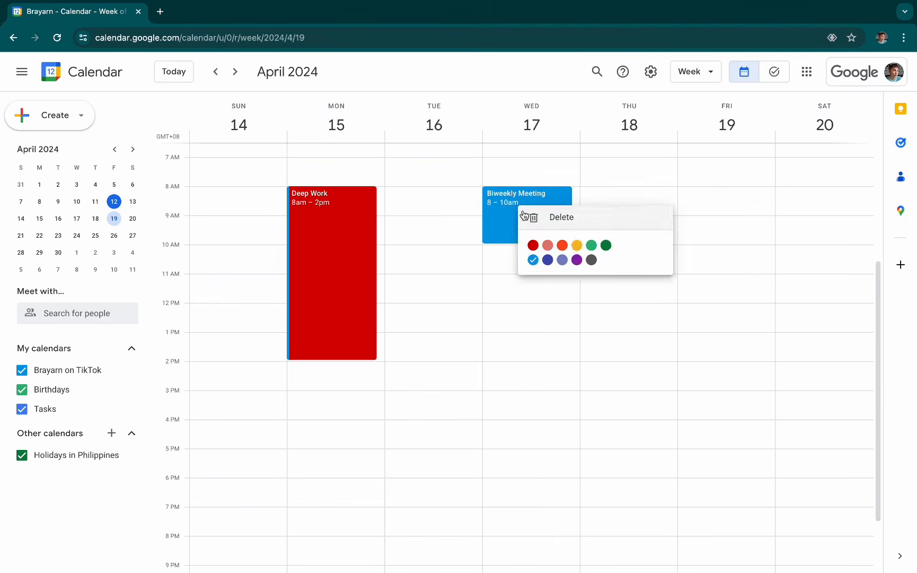
left_click(577, 246)
left_click(445, 312)
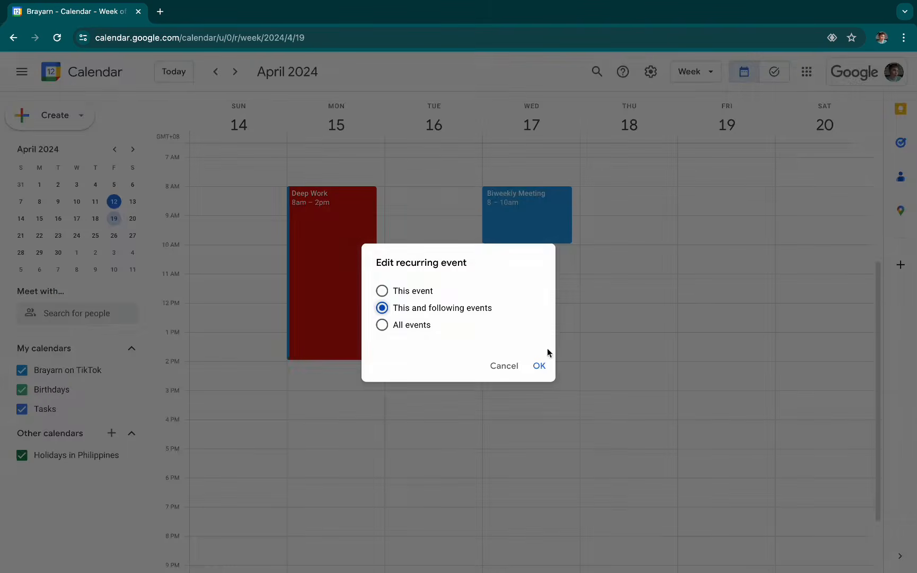
left_click(541, 365)
left_click(229, 77)
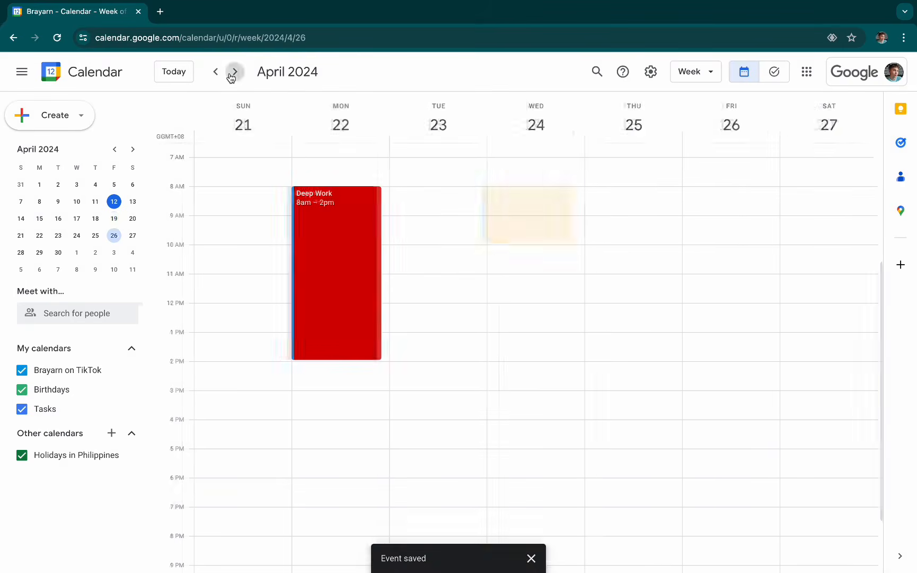
left_click(231, 78)
left_click(224, 78)
left_click(223, 77)
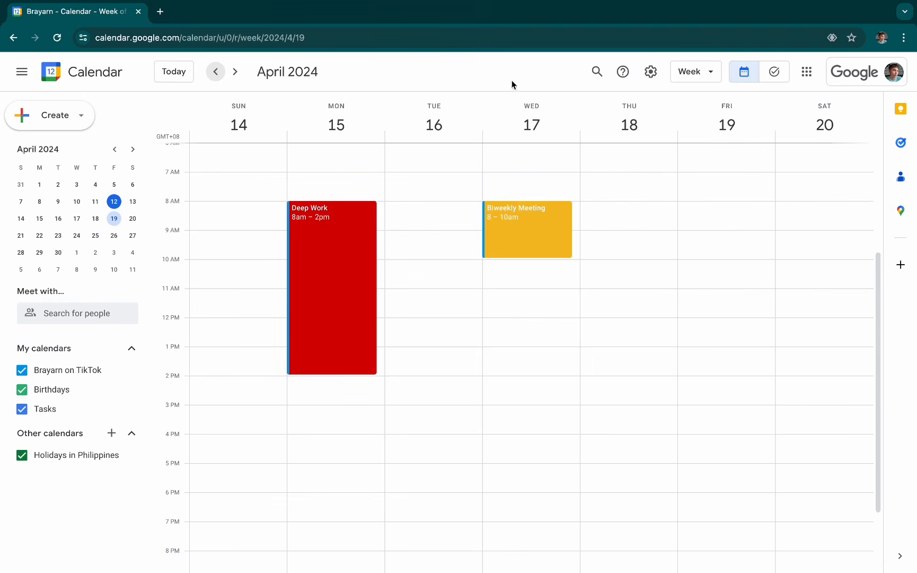
left_click(166, 136)
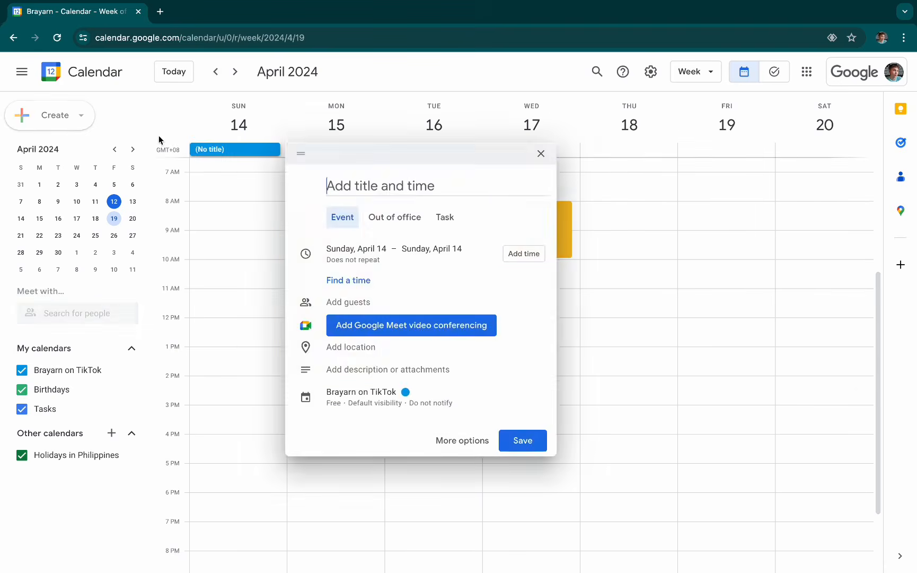
left_click(313, 77)
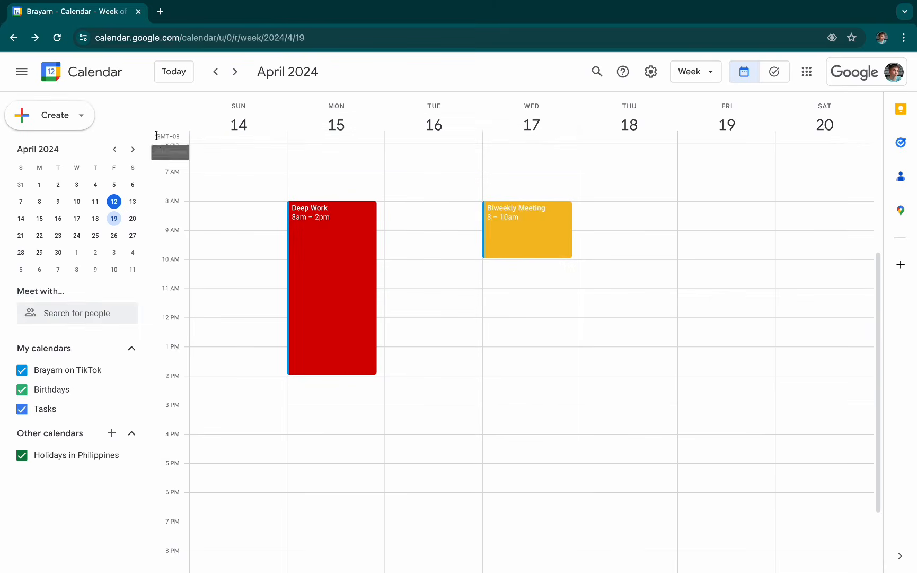
left_click_drag(153, 136, 178, 136)
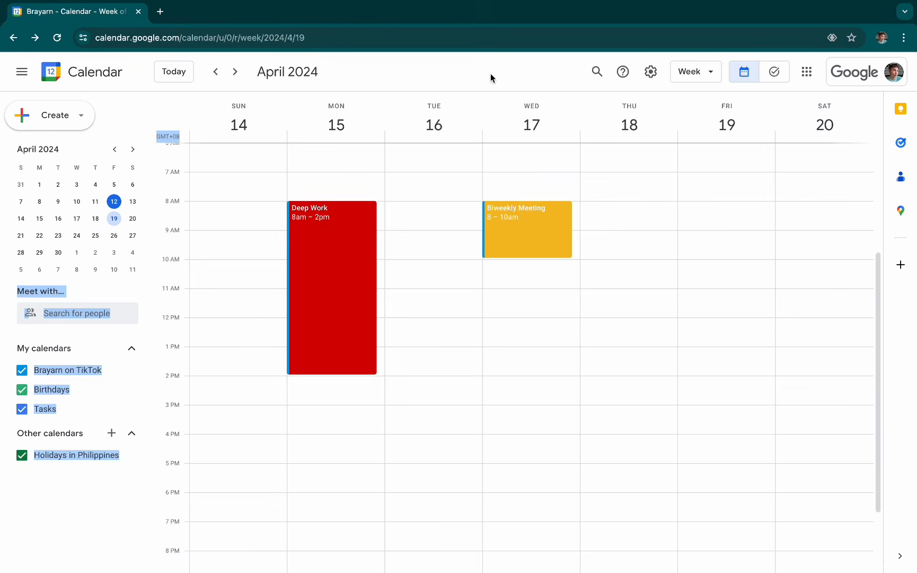
- In the calendar settings, display a secondary time zone and set it to (GMT-07:00) Pacific Time - Los Angeles
left_click(649, 75)
left_click(663, 105)
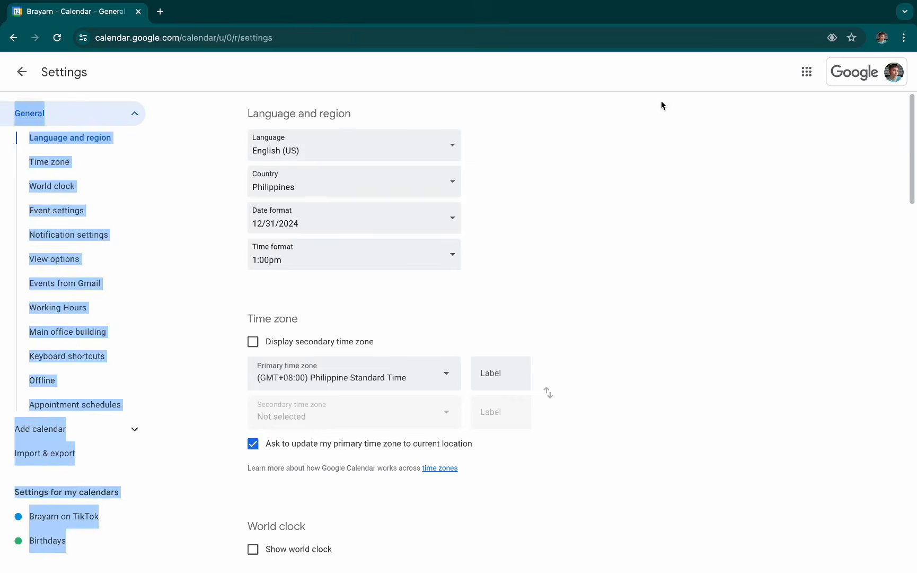
left_click(44, 163)
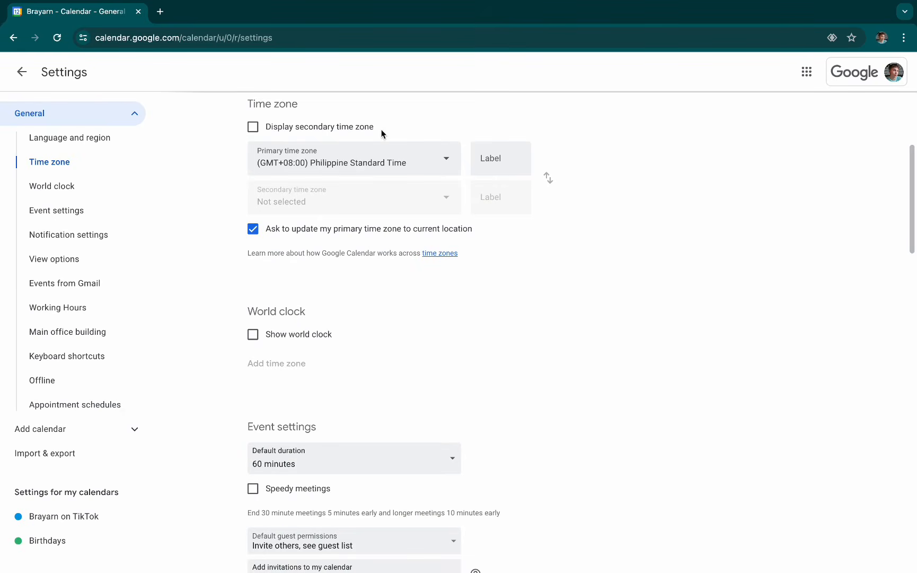
left_click(253, 128)
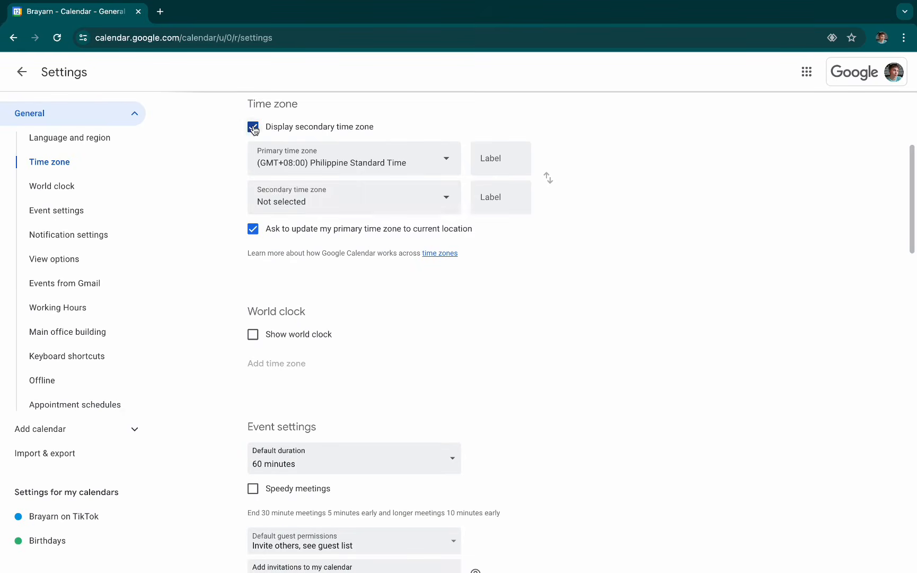
left_click(396, 202)
scroll(424, 372, "down", 7)
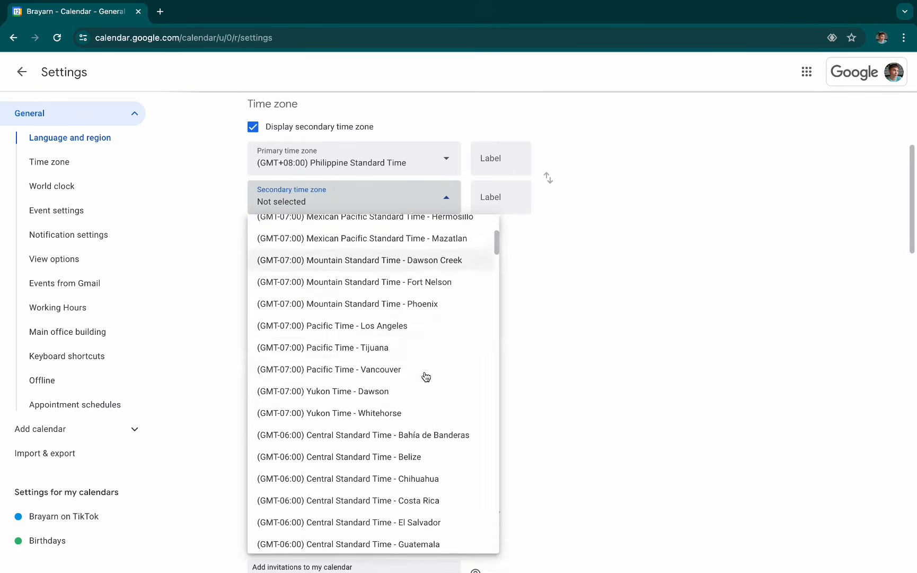
left_click(439, 330)
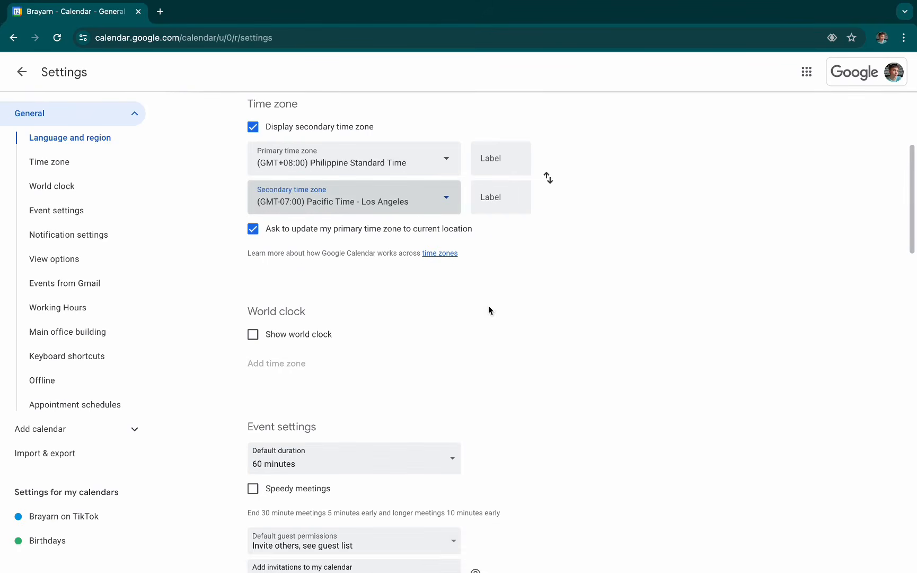
- Swap the primary and secondary time zones and label the primary one CLIENT and the secondary one ME
left_click(549, 180)
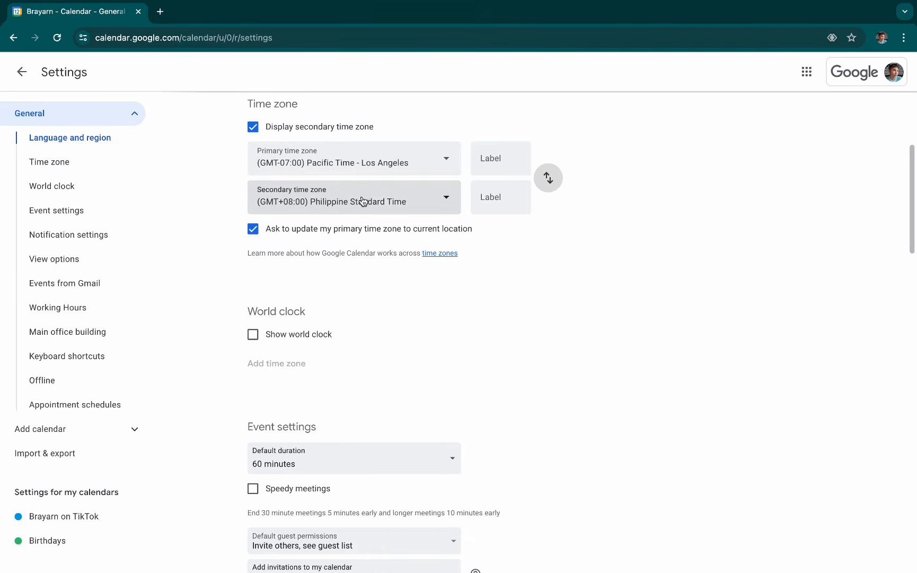
left_click(491, 159)
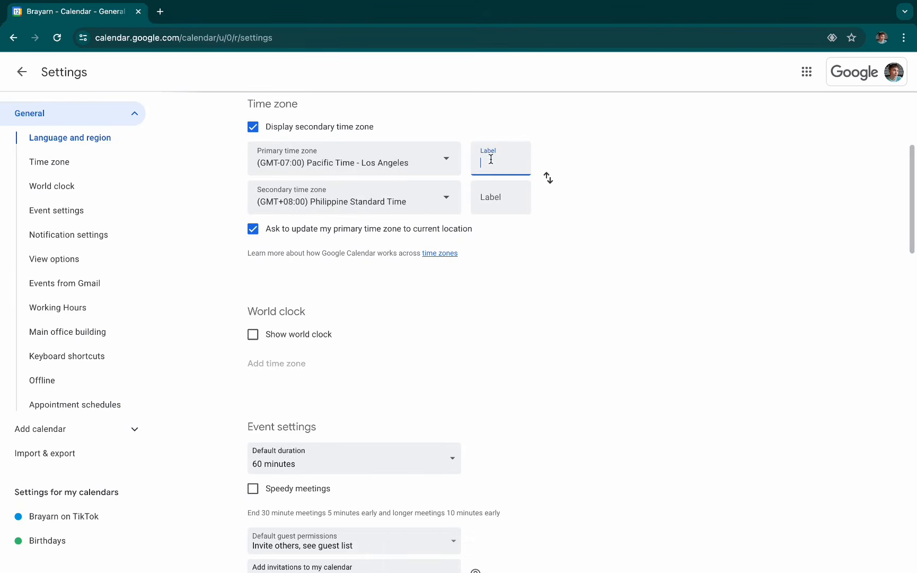
type("CLIENT")
left_click(485, 191)
type("ME")
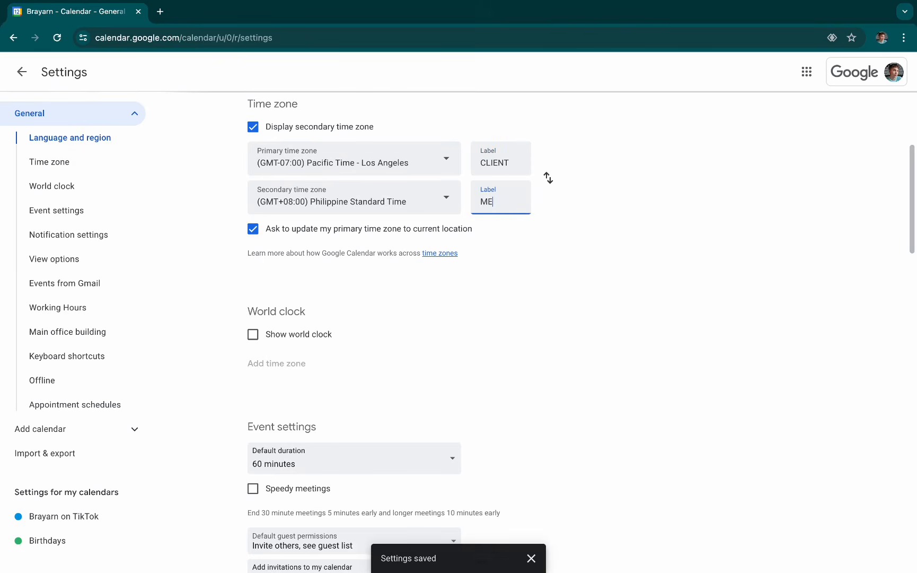
- Return to the week view of the calendar and decline changing the time zone to Philippine Standard Time
left_click(22, 73)
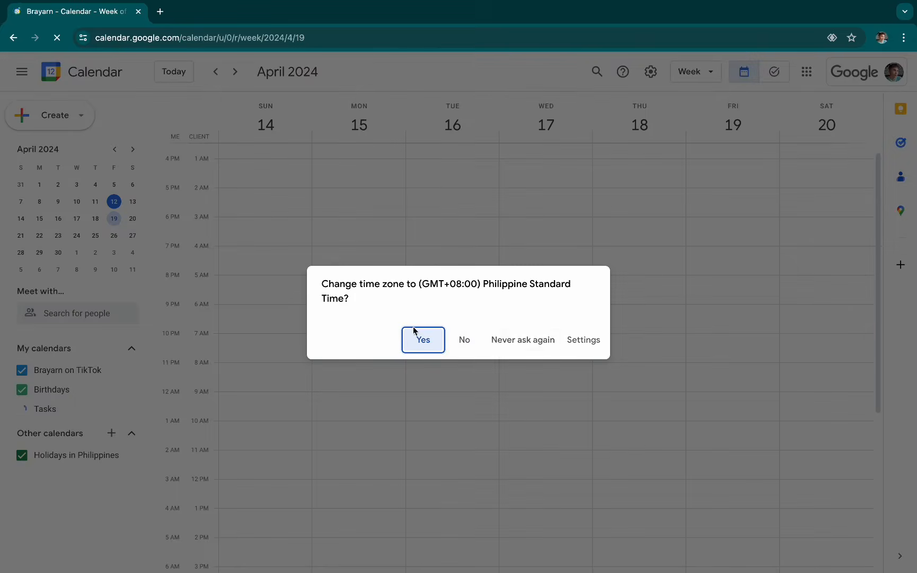
left_click(468, 342)
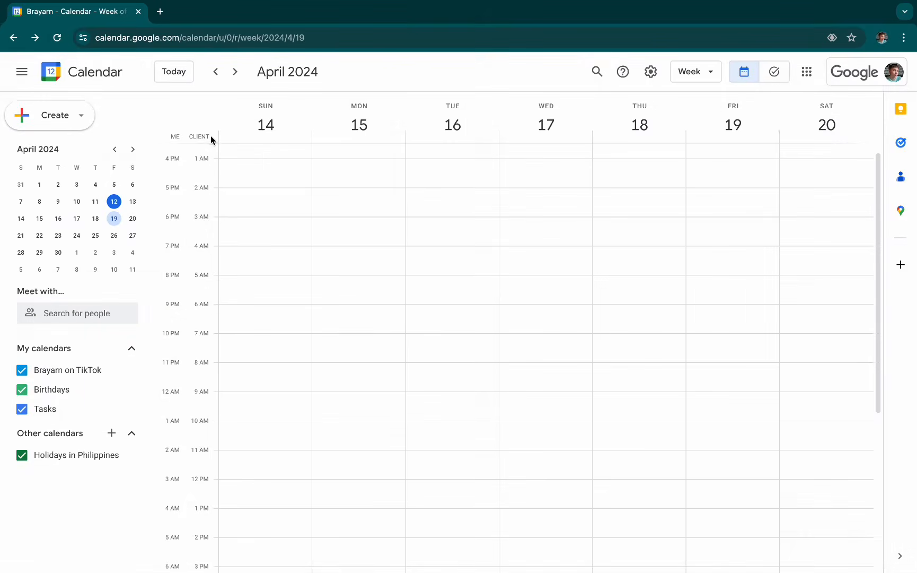
left_click_drag(211, 137, 185, 138)
left_click(240, 139)
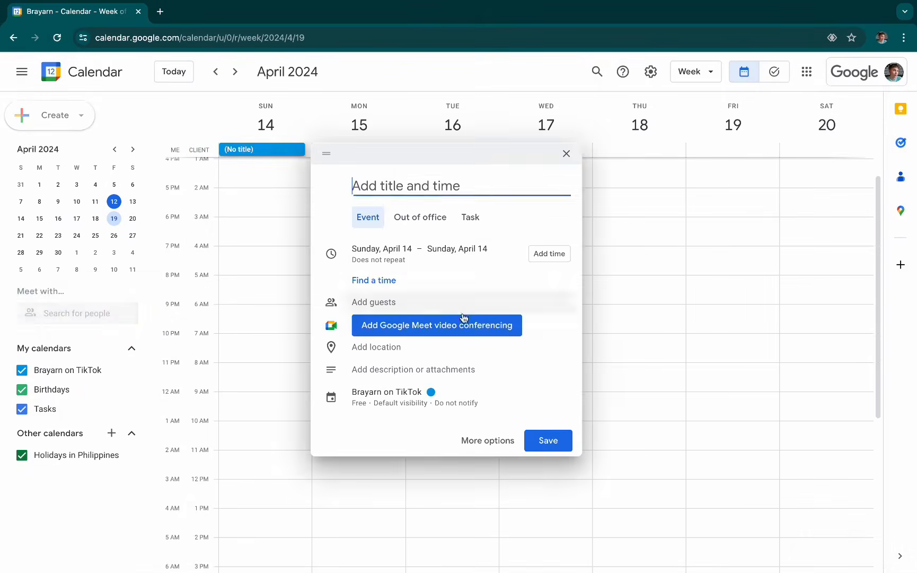
left_click(635, 284)
- Examine the Deep Work event's details and compare its hours in the ME and CLIENT time zone columns
scroll(551, 322, "down", 5)
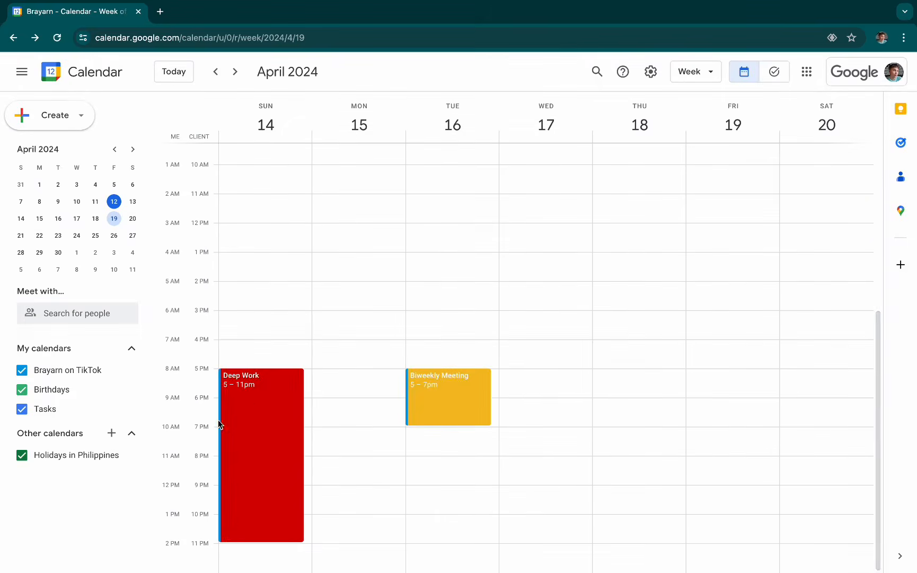
left_click(258, 406)
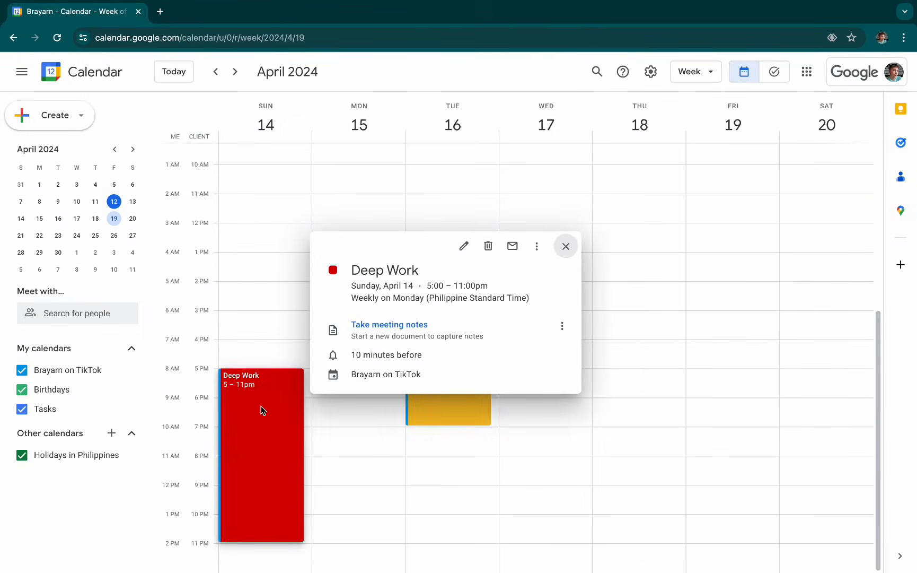
left_click(263, 234)
scroll(396, 272, "up", 5)
scroll(340, 370, "down", 5)
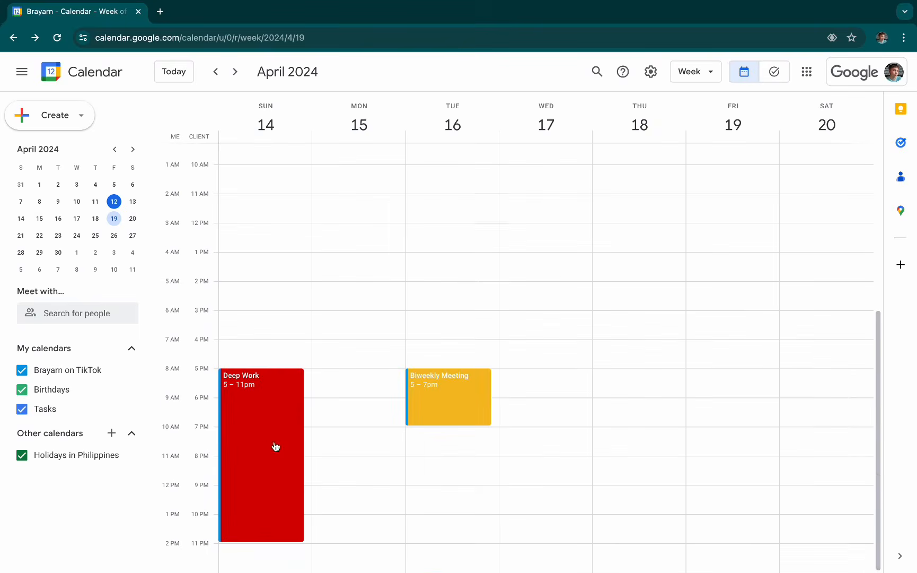
left_click(262, 444)
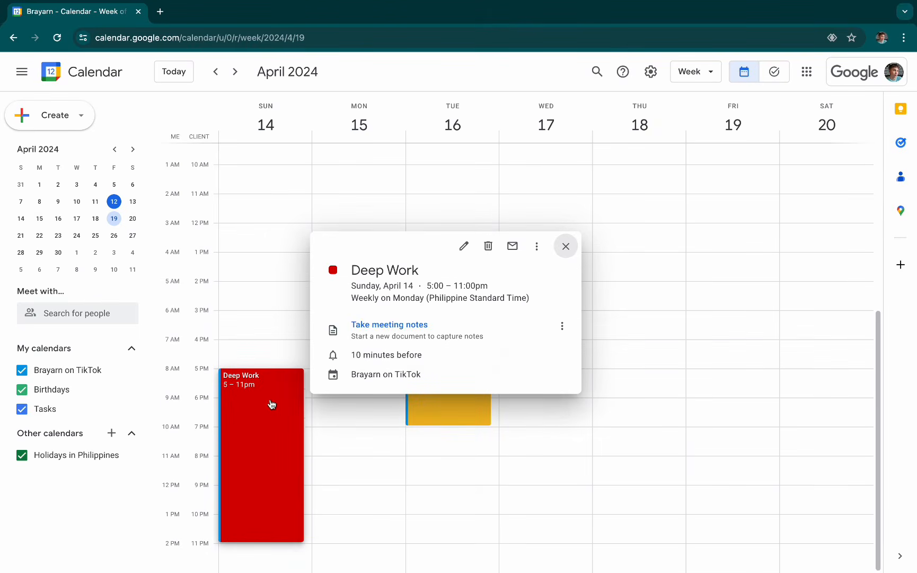
left_click(335, 181)
scroll(383, 220, "up", 5)
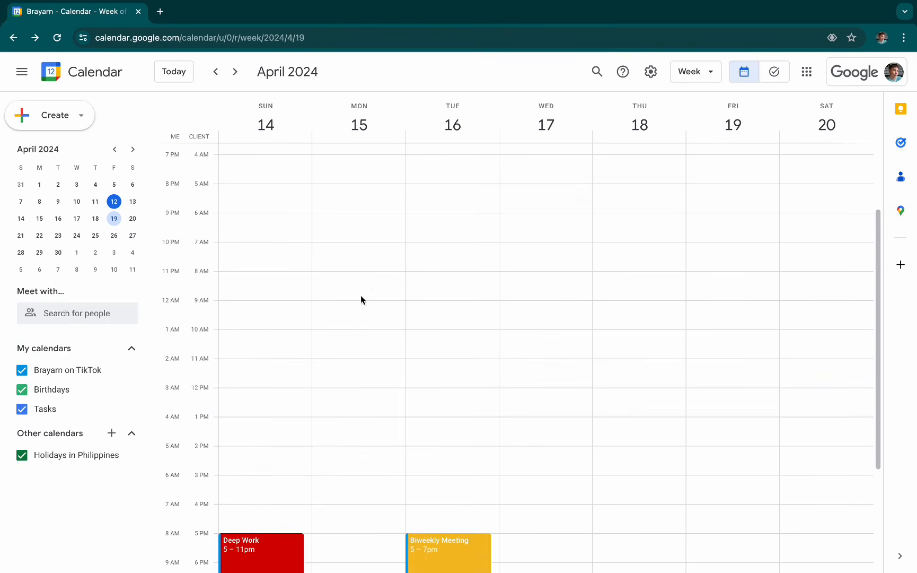
- Create an event on Monday, April 15 from 8:00am to 11:00am, titled with the host's name followed by "<> TikTok"
left_click_drag(372, 274, 370, 357)
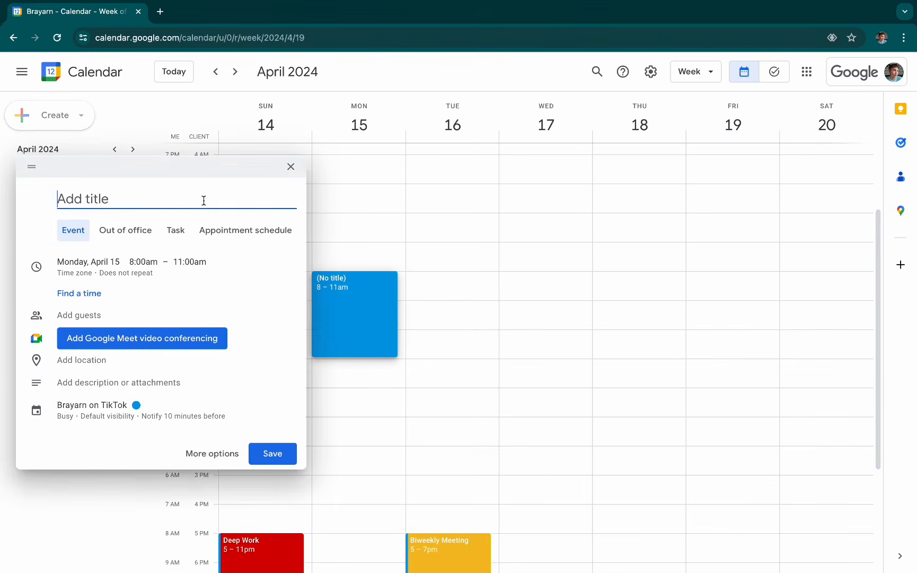
left_click(228, 465)
type("Brayarn")
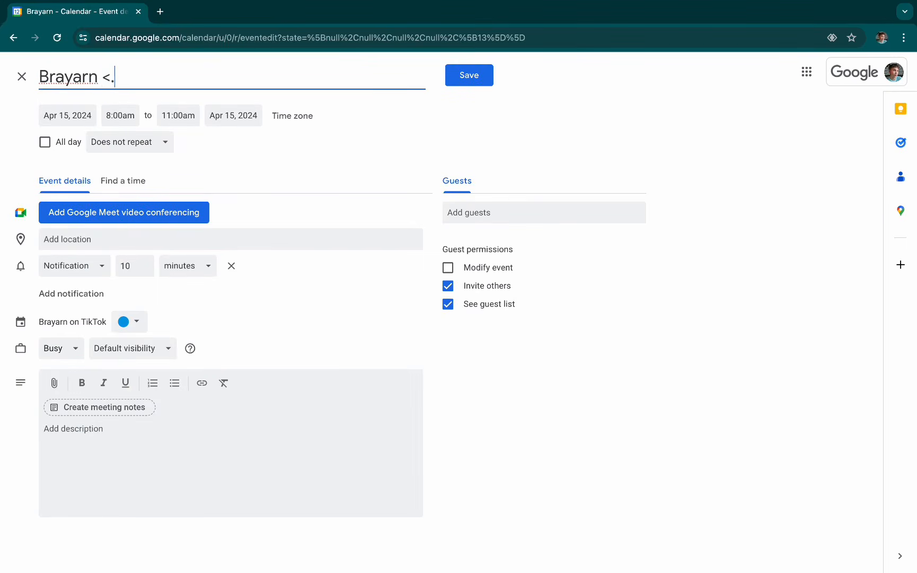
type(" <> TikTok")
type("Brainstormo")
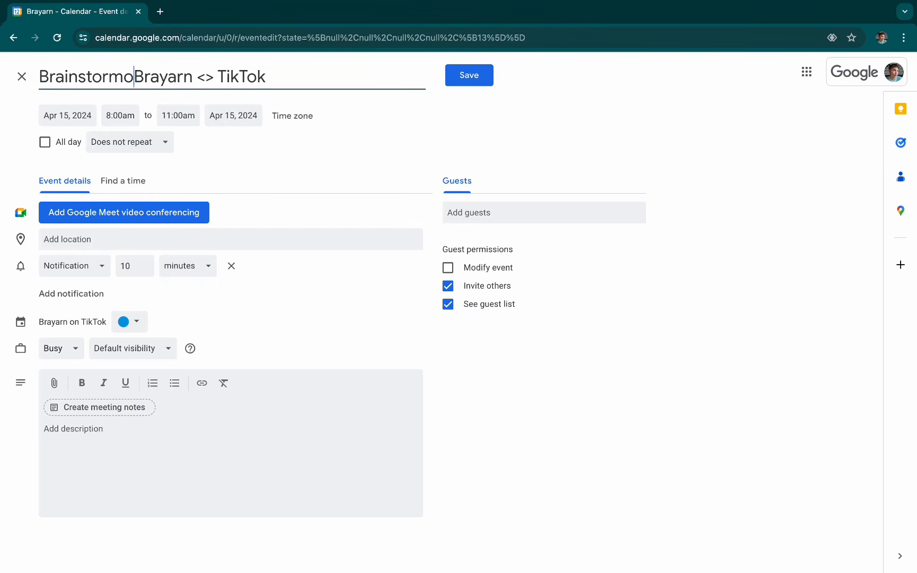
- Prefix the event title with "Brainstorming Session:" and save the event
key("BackSpace")
type("ing Sessi")
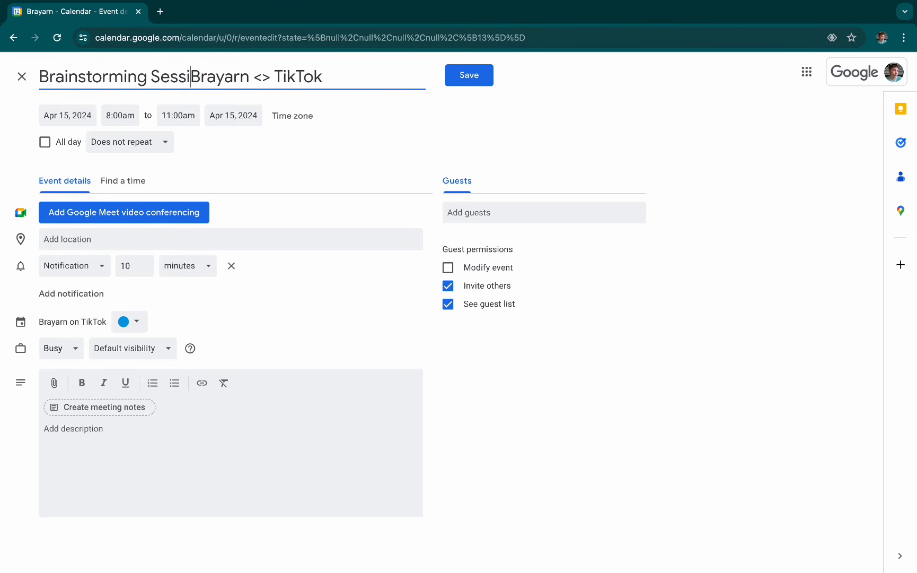
type("on:")
left_click(81, 244)
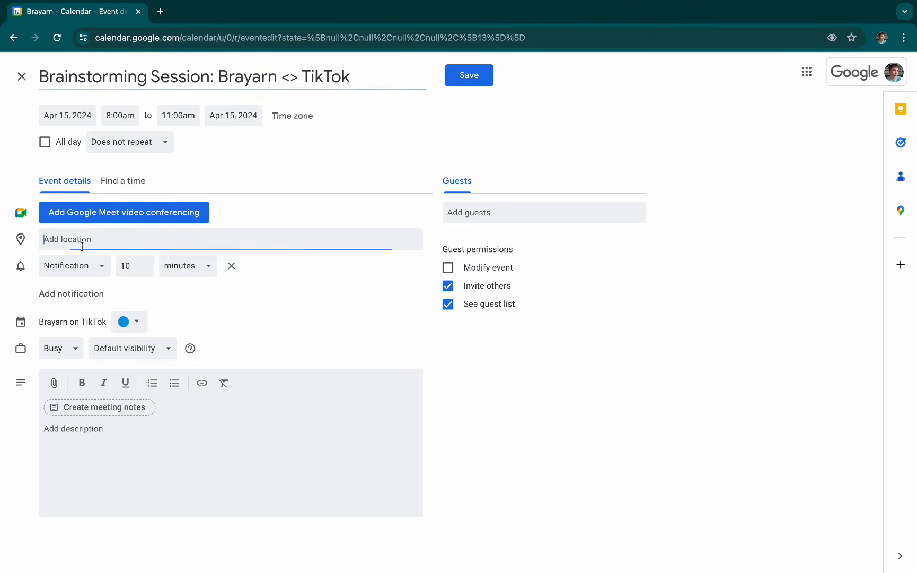
left_click(218, 462)
left_click(451, 76)
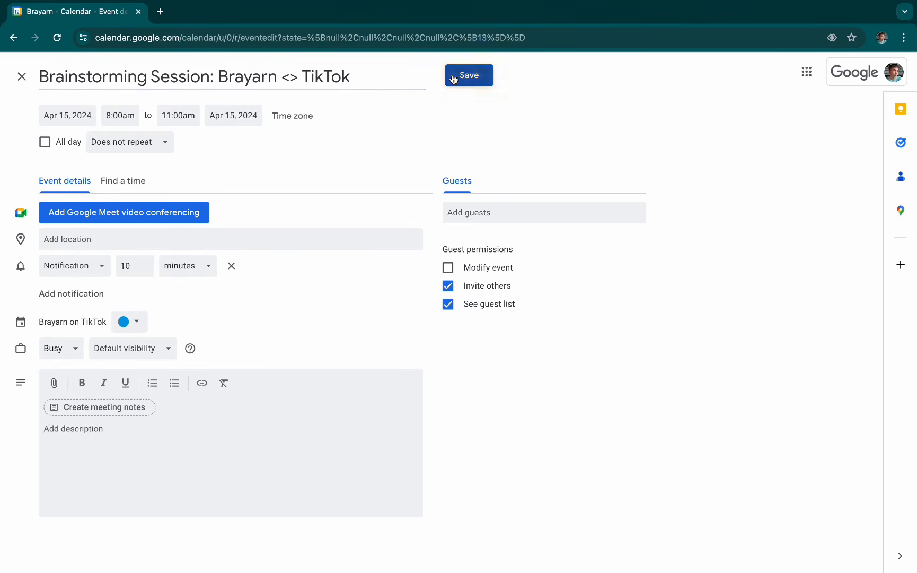
- Color the Brainstorming Session event on Monday, April 15 purple
right_click(364, 319)
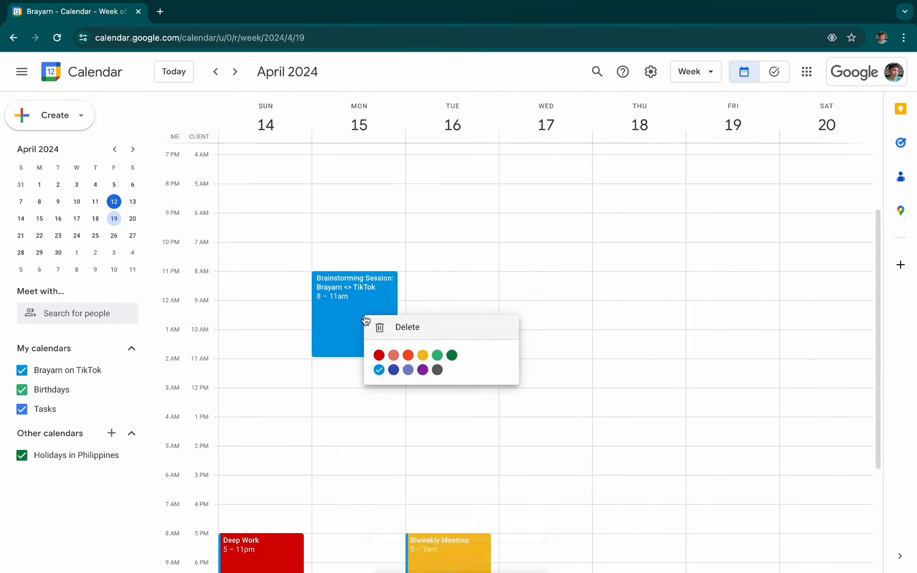
left_click(422, 369)
scroll(362, 311, "down", 2)
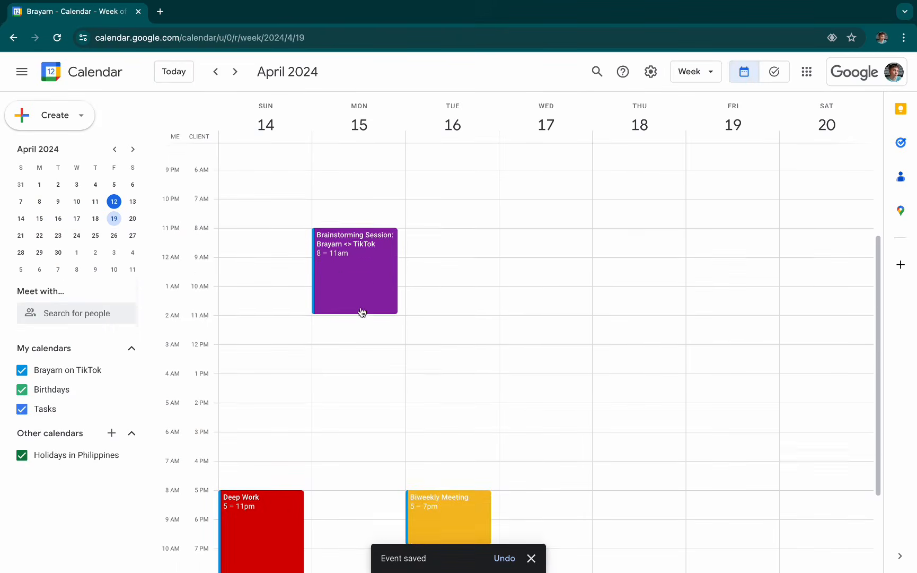
scroll(364, 266, "down", 1)
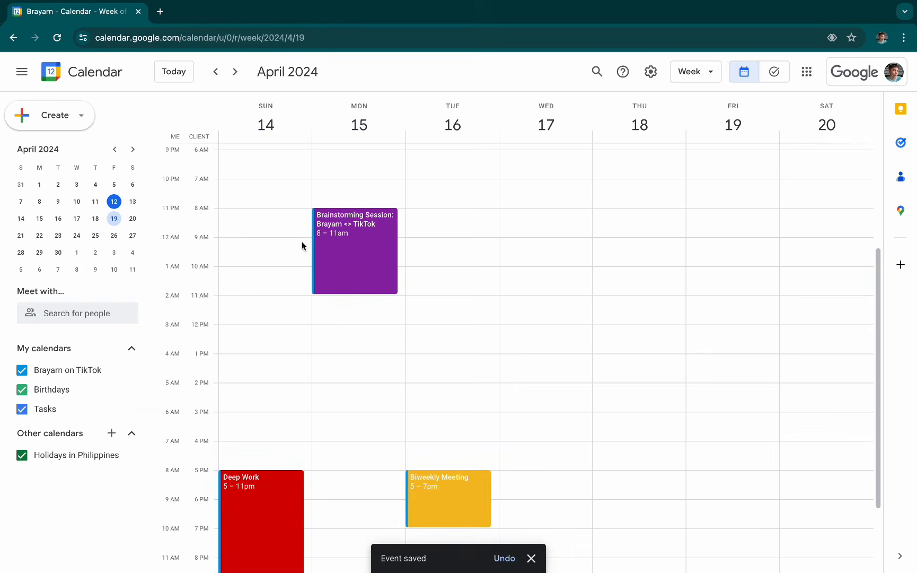
left_click(368, 243)
left_click(467, 268)
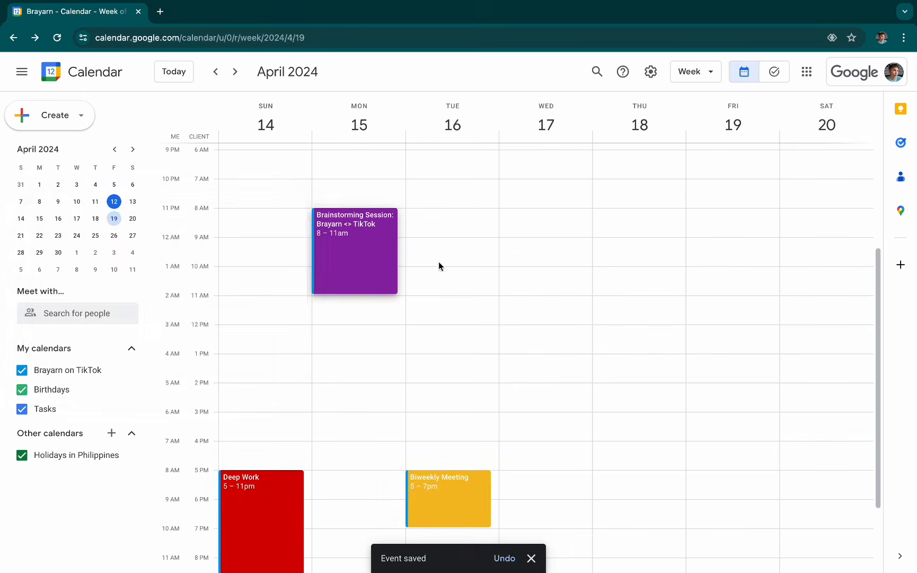
left_click(381, 251)
left_click(426, 251)
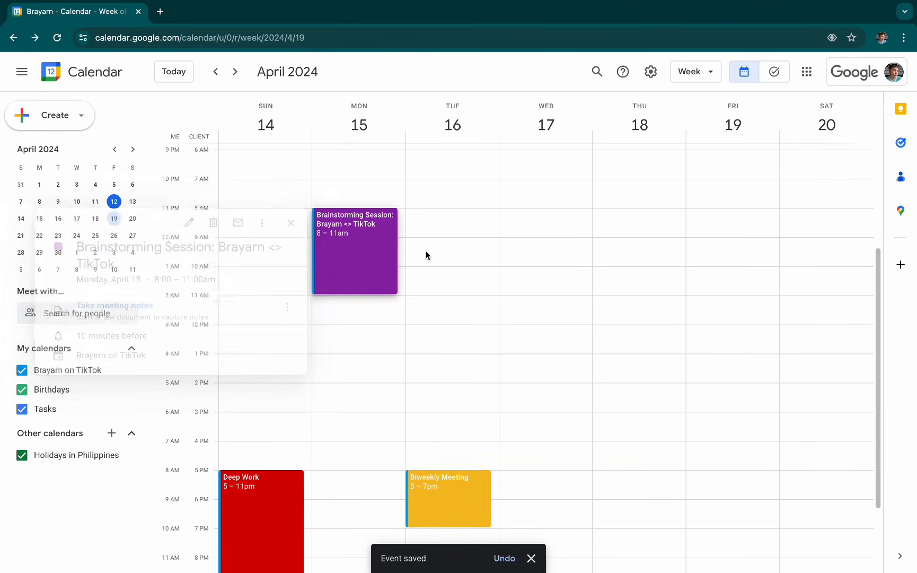
- Set the Brainstorming Session's time zone to (GMT-04:00) Eastern Time - Toronto, without separate start and end time zones, and save the event
left_click(362, 253)
left_click(188, 223)
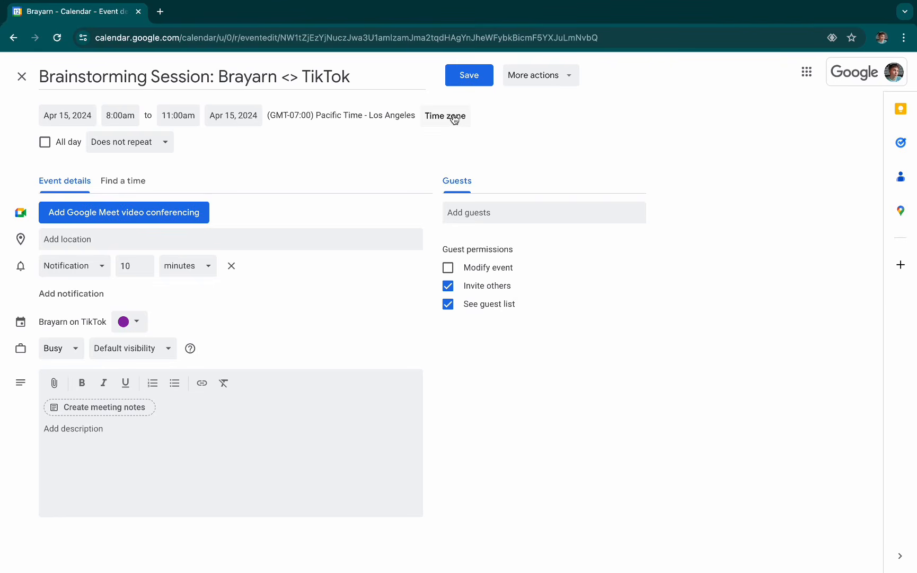
left_click(455, 117)
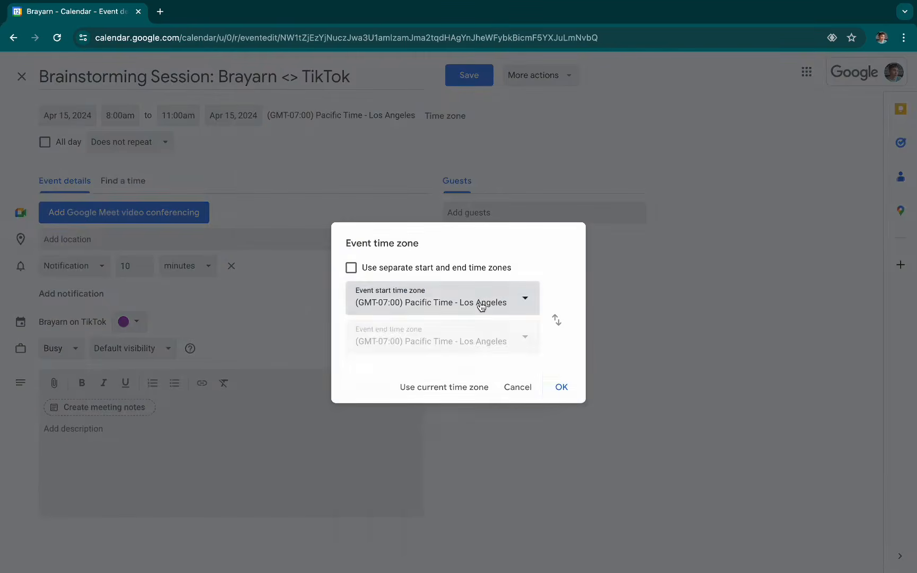
left_click(481, 307)
scroll(522, 442, "down", 15)
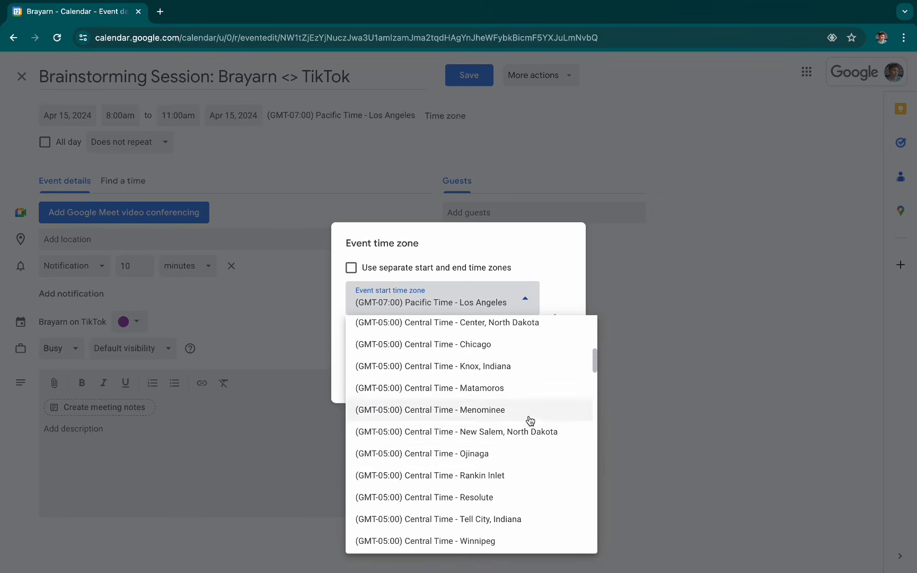
scroll(526, 420, "down", 3)
scroll(526, 424, "down", 10)
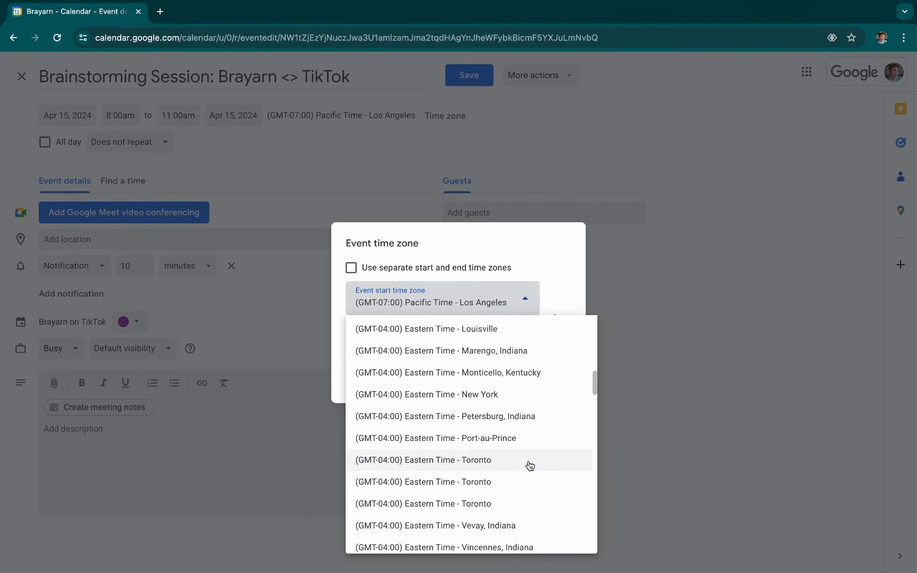
left_click(529, 465)
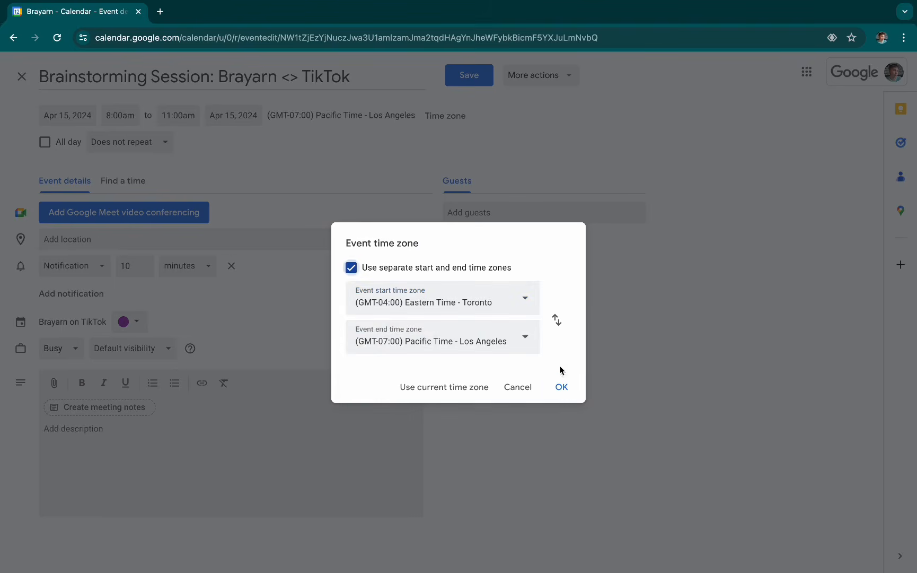
left_click(420, 270)
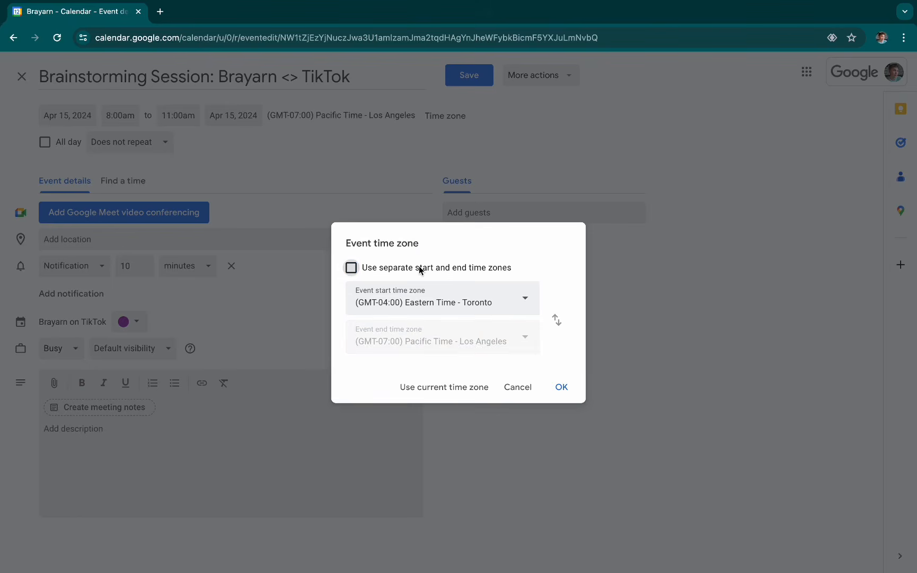
left_click(563, 387)
left_click(467, 83)
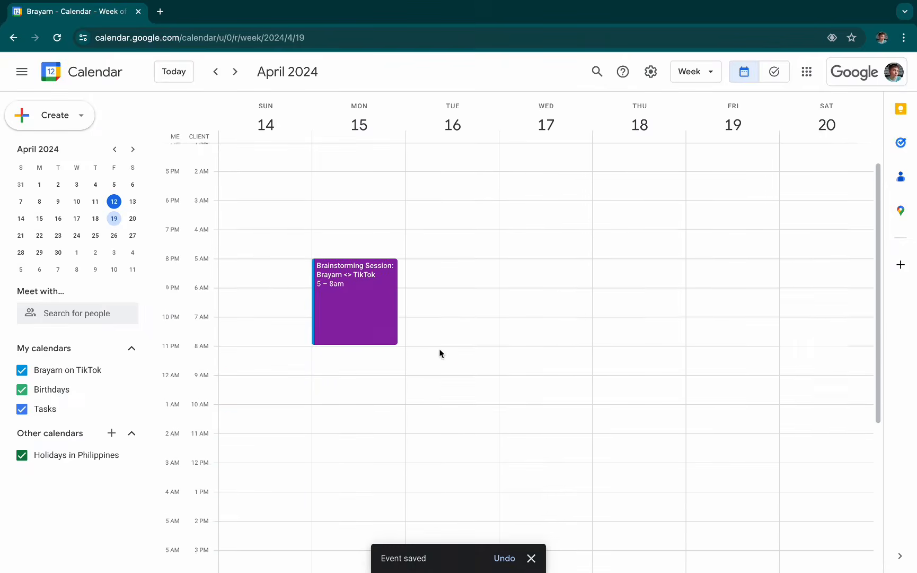
- Reopen the Brainstorming Session event to check its time zone and hours, and return to the week view
left_click(355, 333)
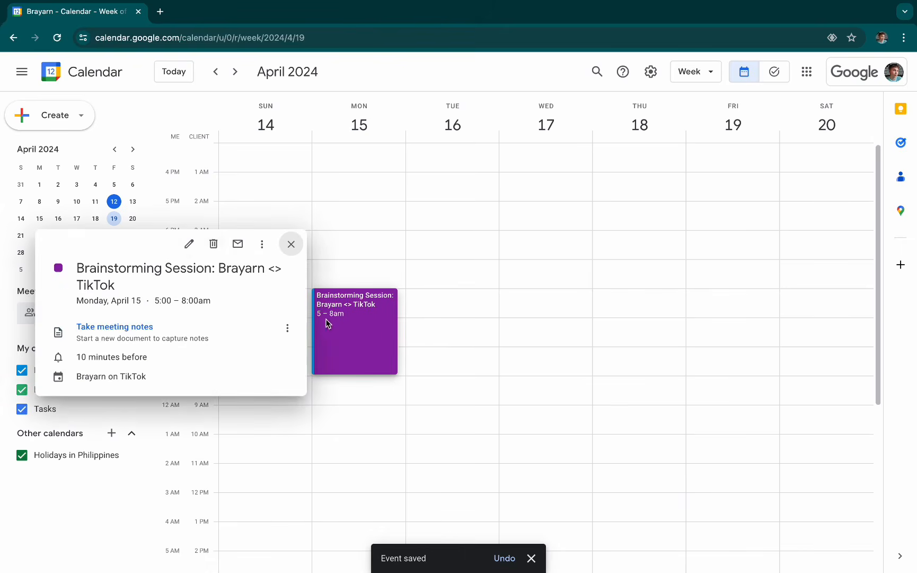
left_click(188, 243)
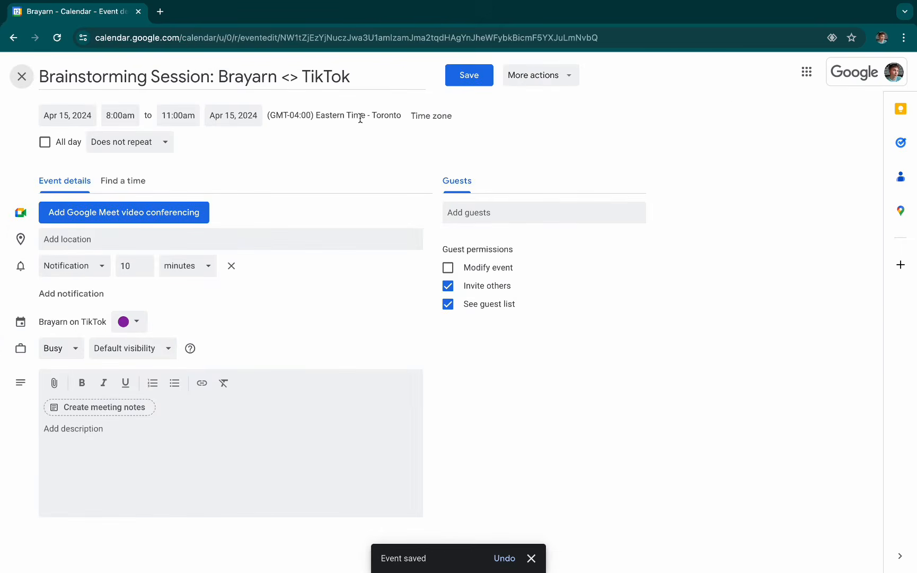
left_click(480, 80)
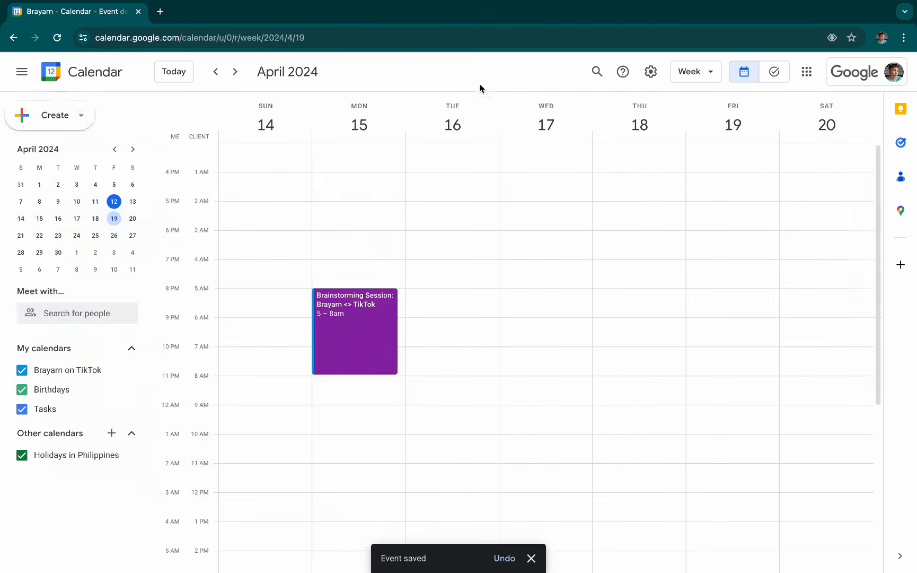
scroll(471, 314, "down", 2)
scroll(472, 314, "down", 2)
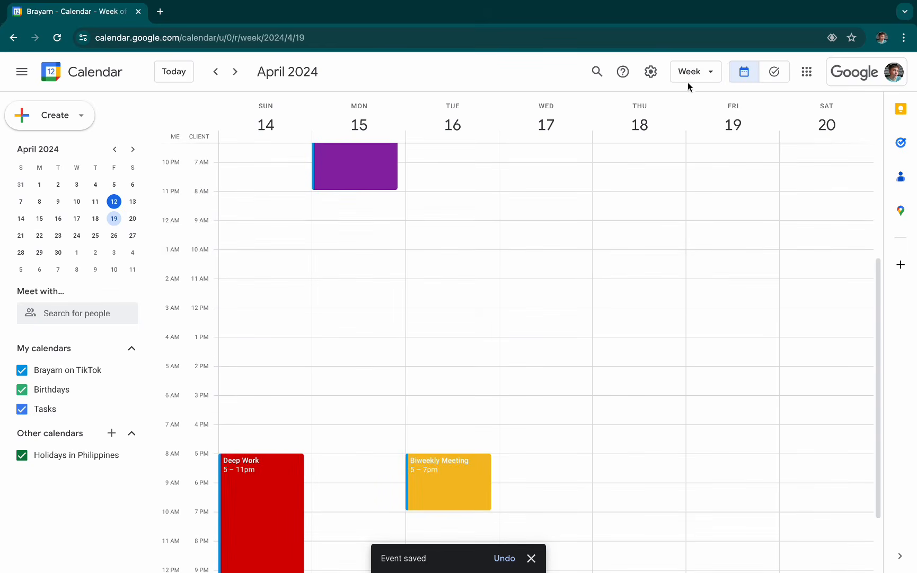
- Turn on the world clock in the calendar's general settings
left_click(653, 72)
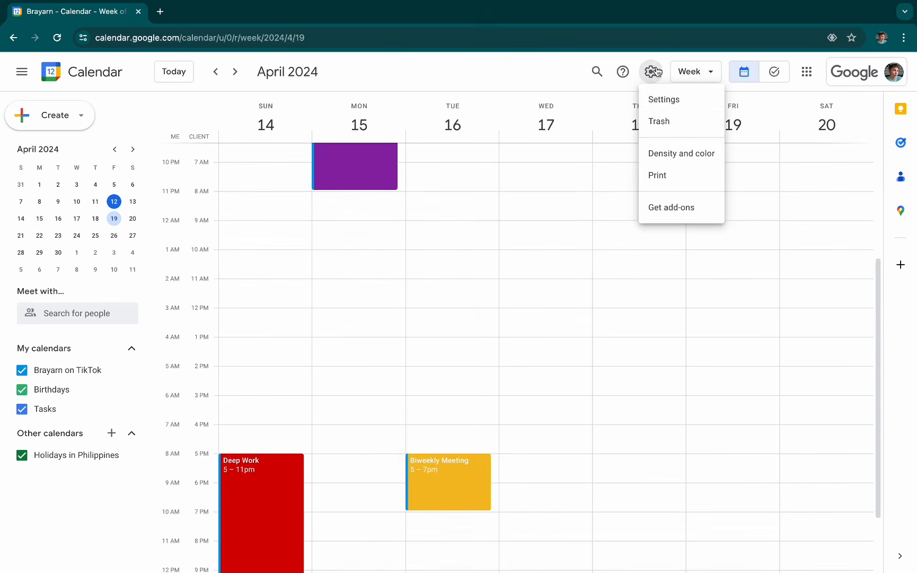
left_click(657, 103)
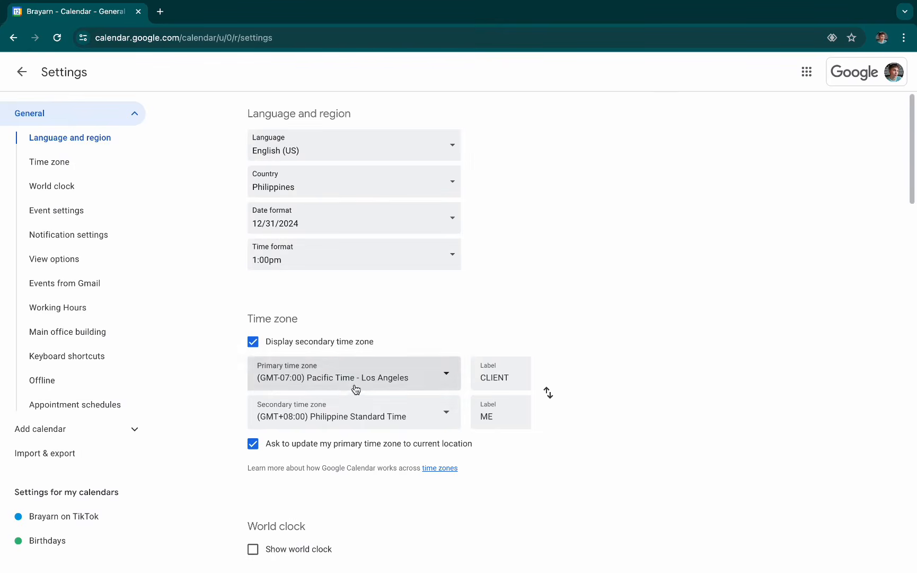
scroll(466, 382, "down", 5)
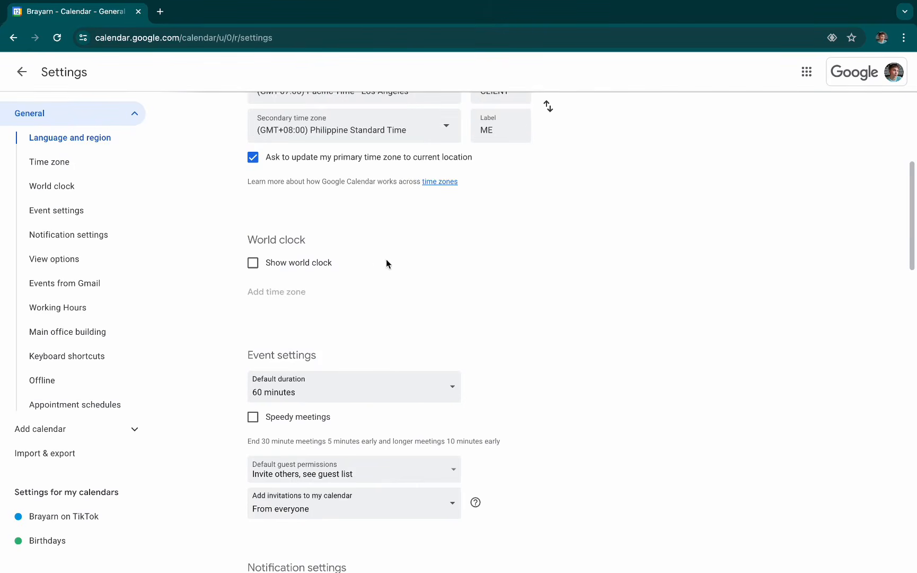
left_click(316, 263)
left_click_drag(251, 240, 391, 243)
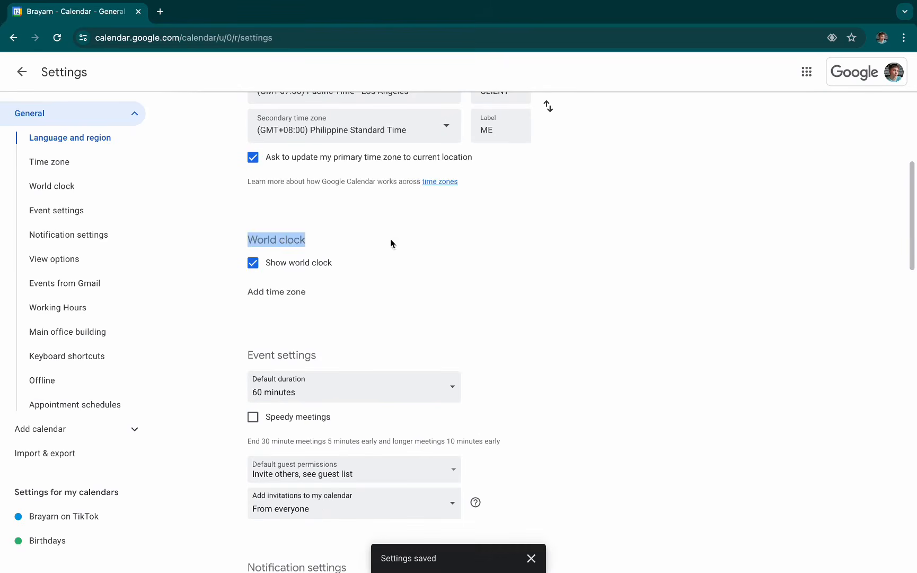
left_click(27, 188)
- Add a world clock time zone and set it to (GMT-03:00) Argentina Standard Time - San Juan
left_click(270, 156)
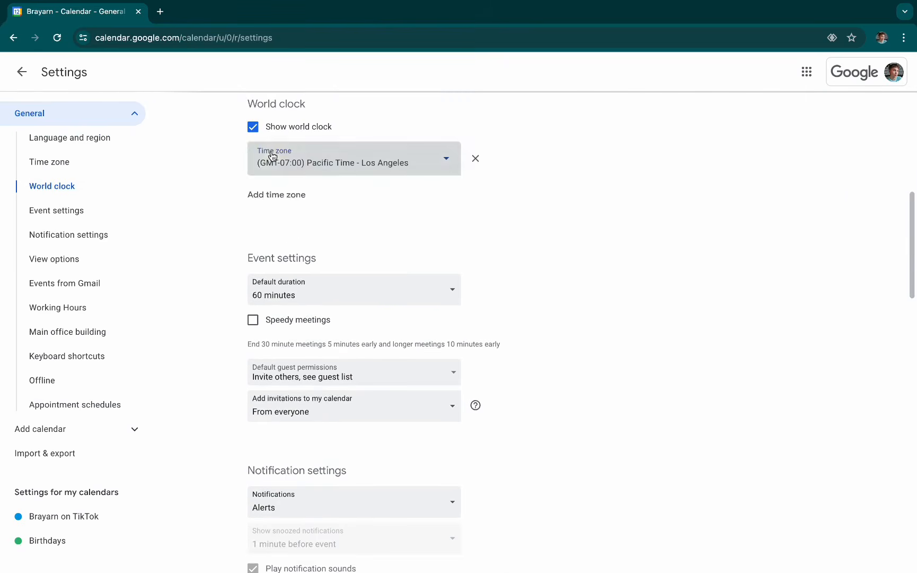
left_click(414, 163)
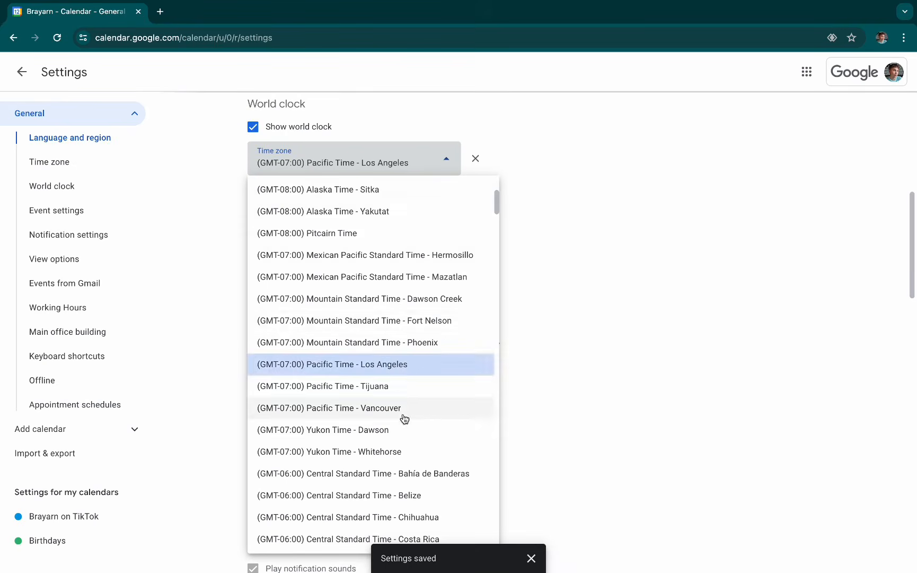
scroll(428, 403, "down", 10)
scroll(433, 434, "down", 15)
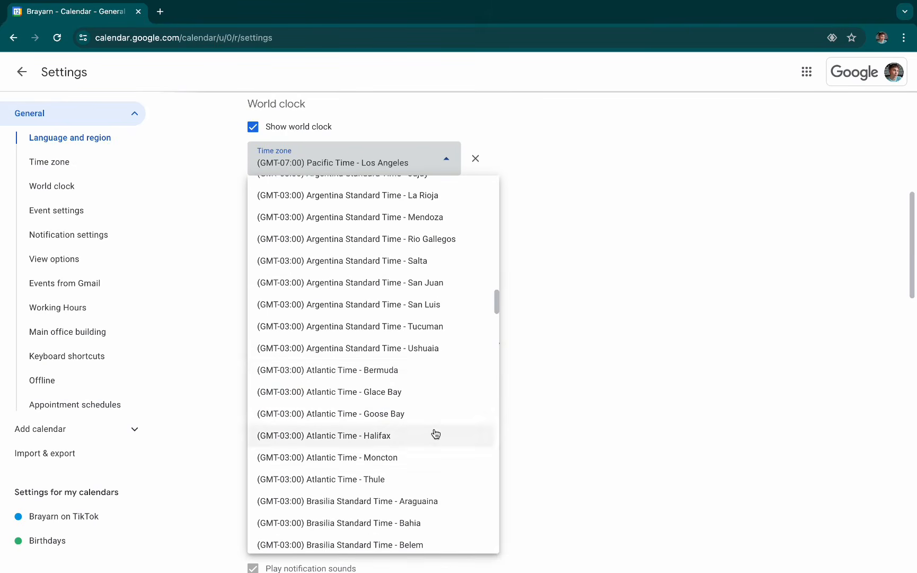
left_click(441, 284)
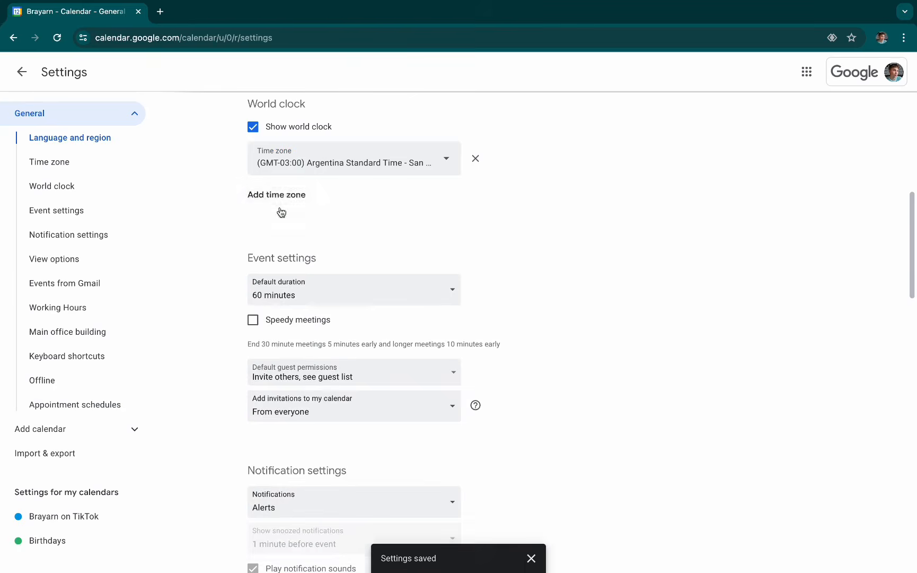
- Add a second world clock time zone and set it to (GMT+05:00) West Kazakhstan Time - Oral
left_click(283, 206)
scroll(392, 371, "down", 3)
scroll(389, 318, "up", 2)
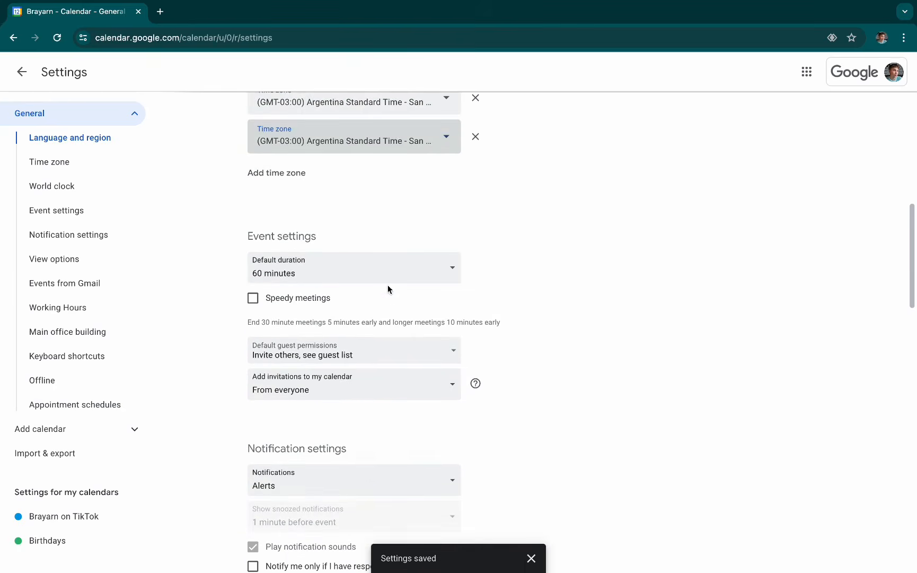
left_click(396, 132)
scroll(388, 440, "down", 20)
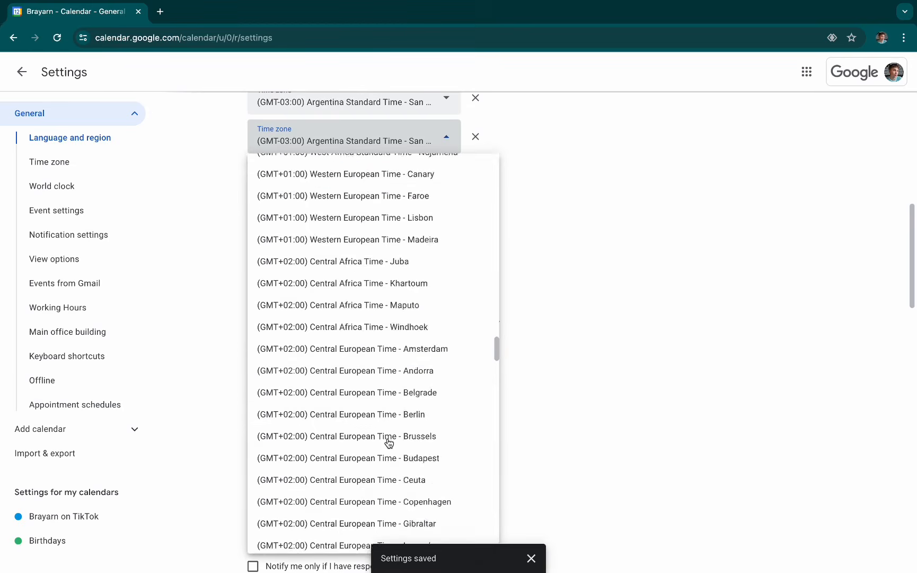
scroll(419, 419, "down", 1)
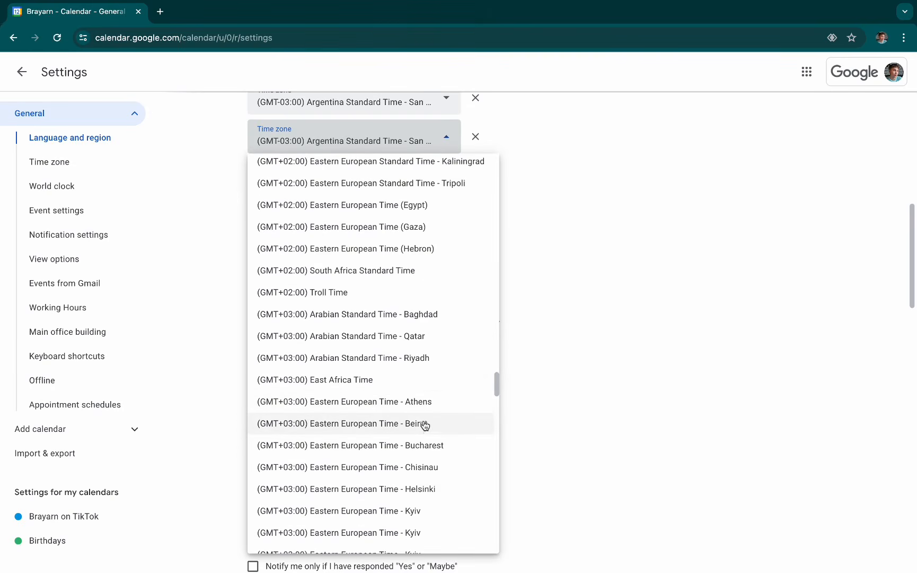
scroll(426, 435, "down", 12)
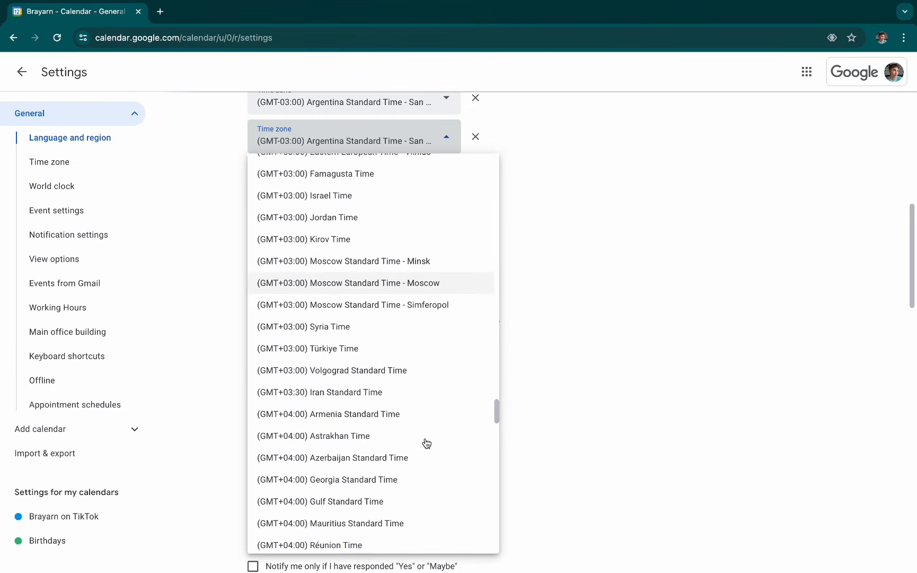
scroll(427, 443, "down", 7)
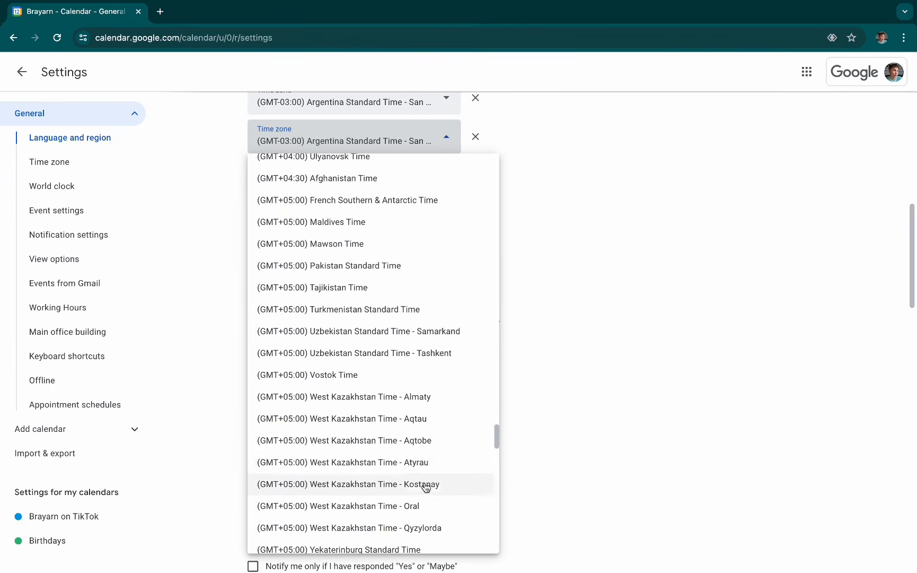
scroll(425, 495, "down", 3)
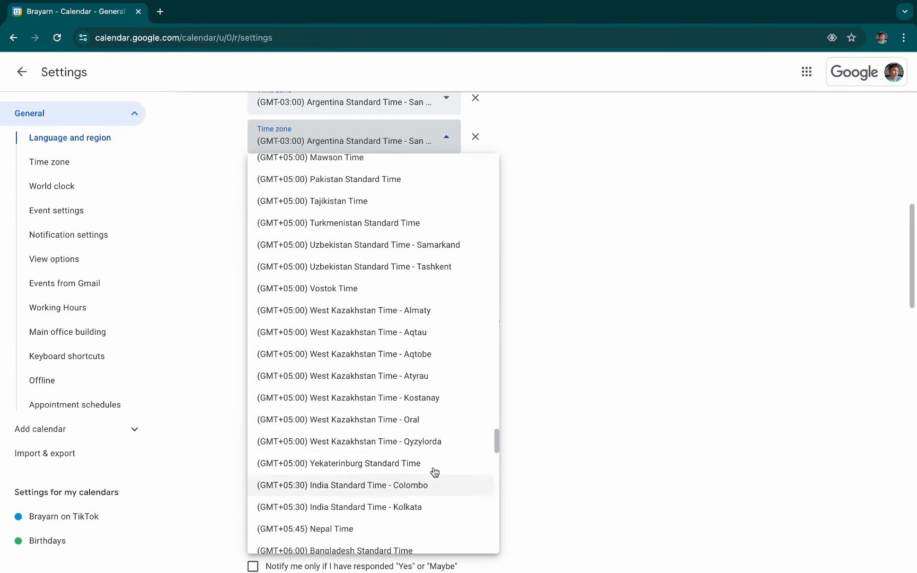
left_click(443, 422)
scroll(461, 387, "up", 1)
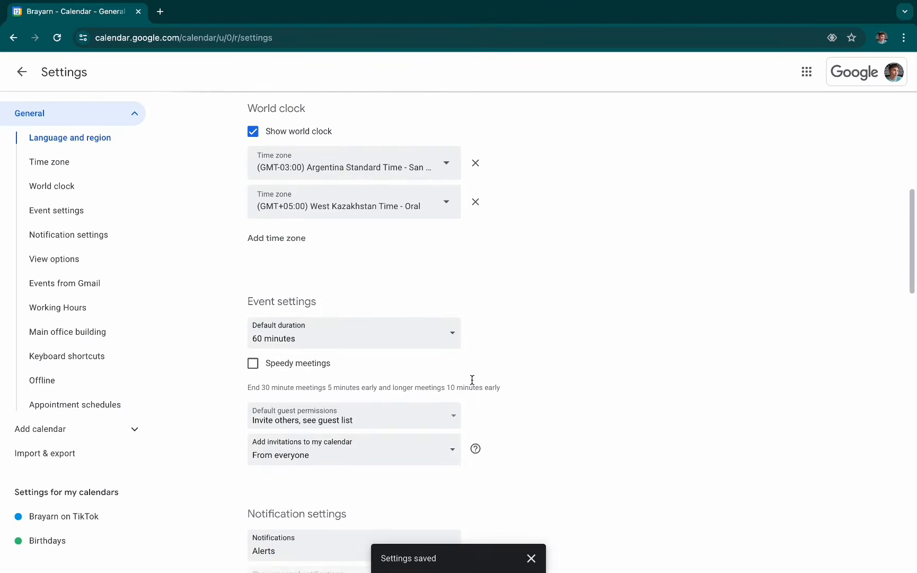
- Return to the week view and check the San Juan and Oral world clock times
left_click(21, 72)
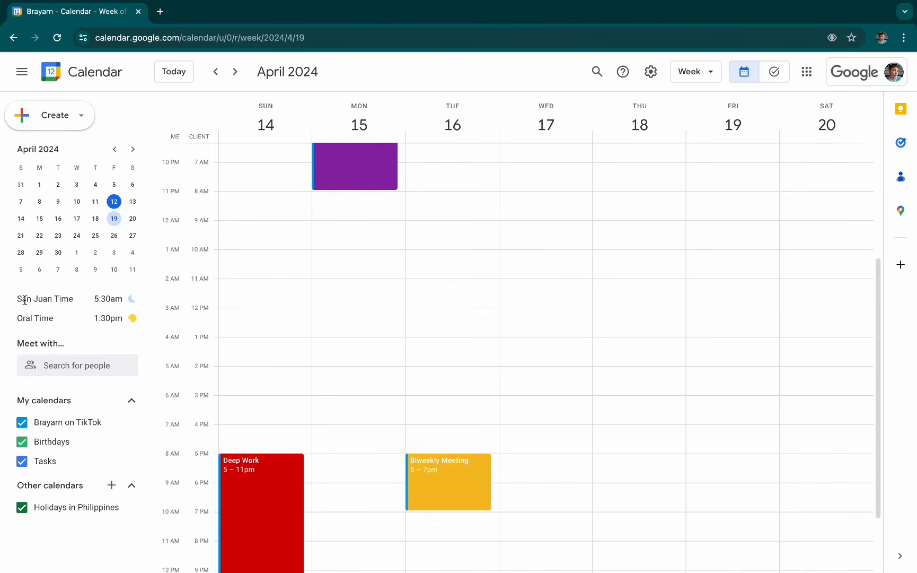
left_click_drag(19, 298, 139, 325)
left_click_drag(77, 297, 12, 297)
left_click_drag(94, 300, 140, 299)
left_click_drag(17, 318, 136, 319)
left_click(106, 317)
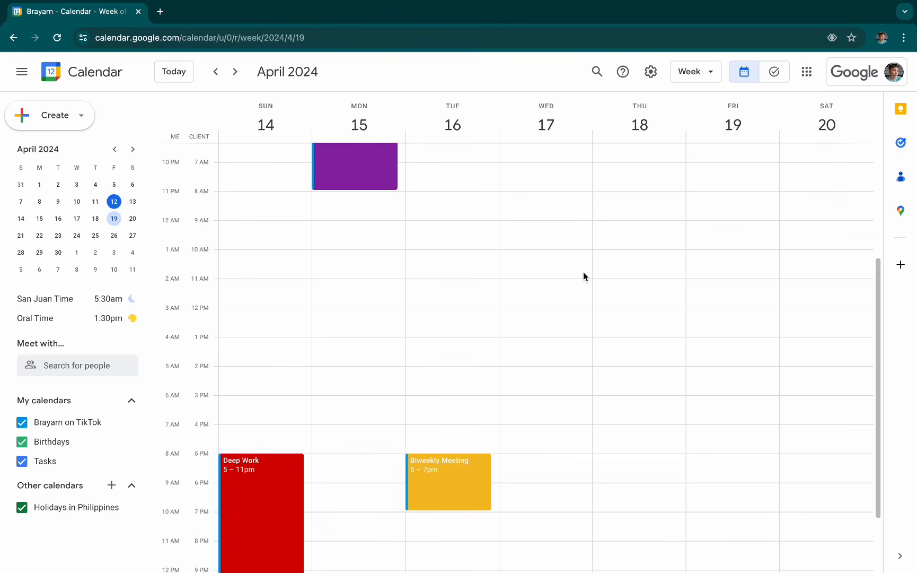
scroll(552, 277, "up", 1)
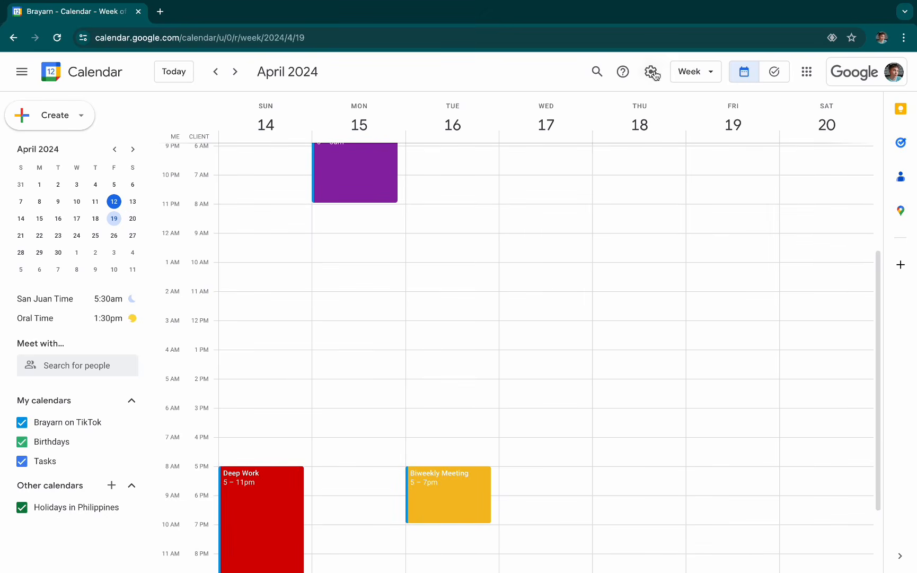
scroll(423, 310, "up", 2)
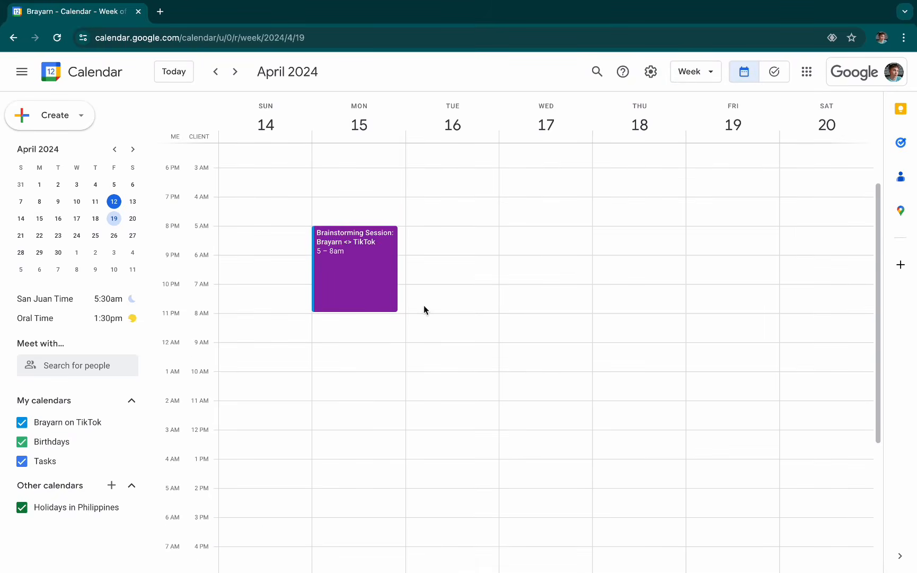
scroll(430, 309, "down", 2)
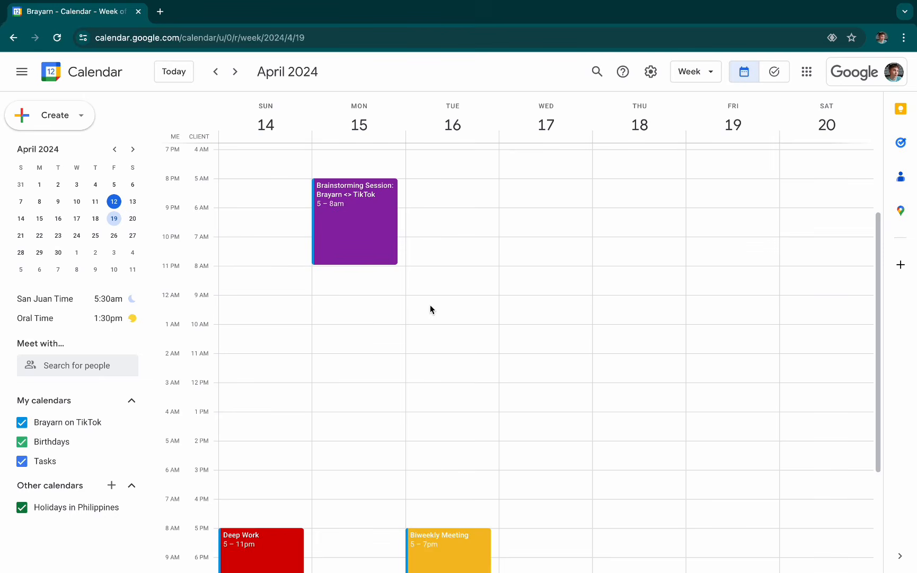
scroll(430, 307, "down", 2)
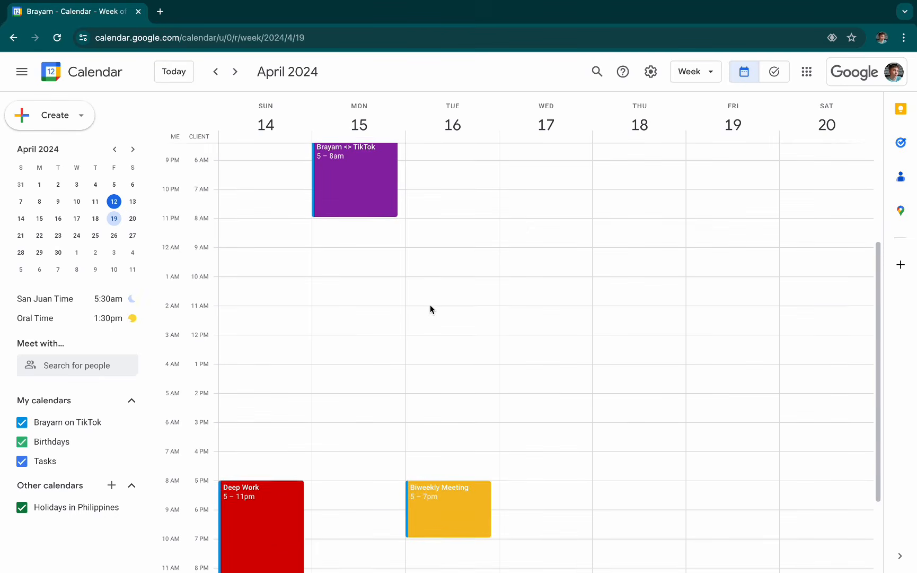
left_click(655, 74)
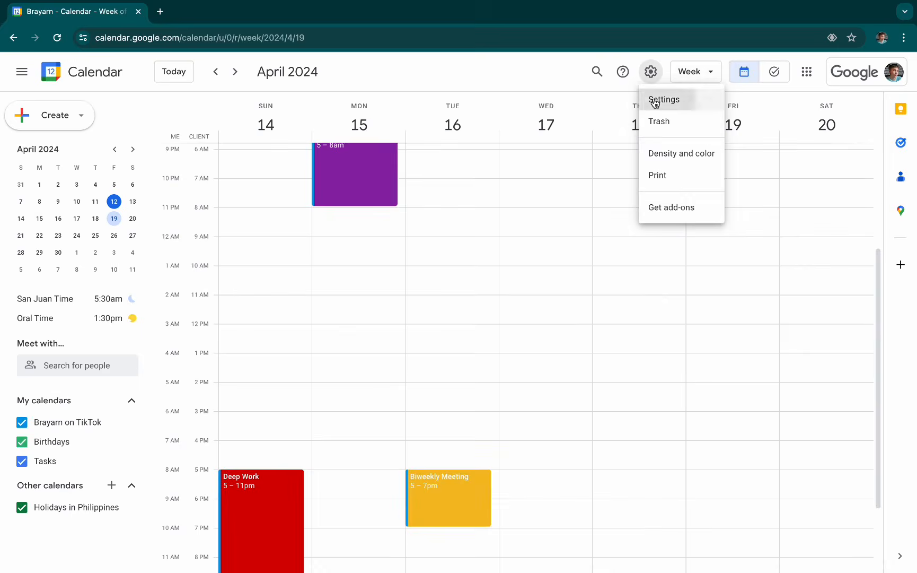
left_click(657, 98)
scroll(443, 378, "down", 5)
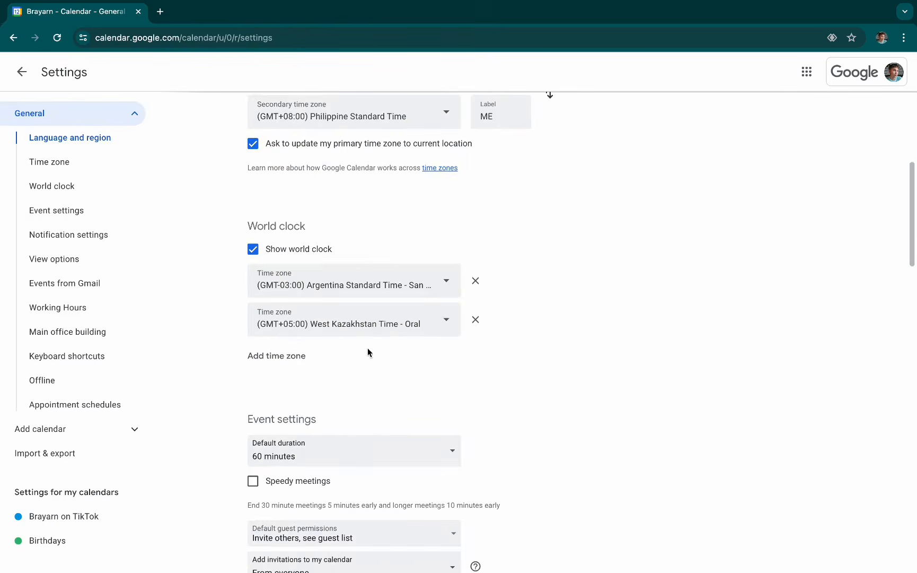
- Return to the week view and start an event draft on Wednesday, April 17 at 9:00am to check its default duration, then discard it
left_click(22, 71)
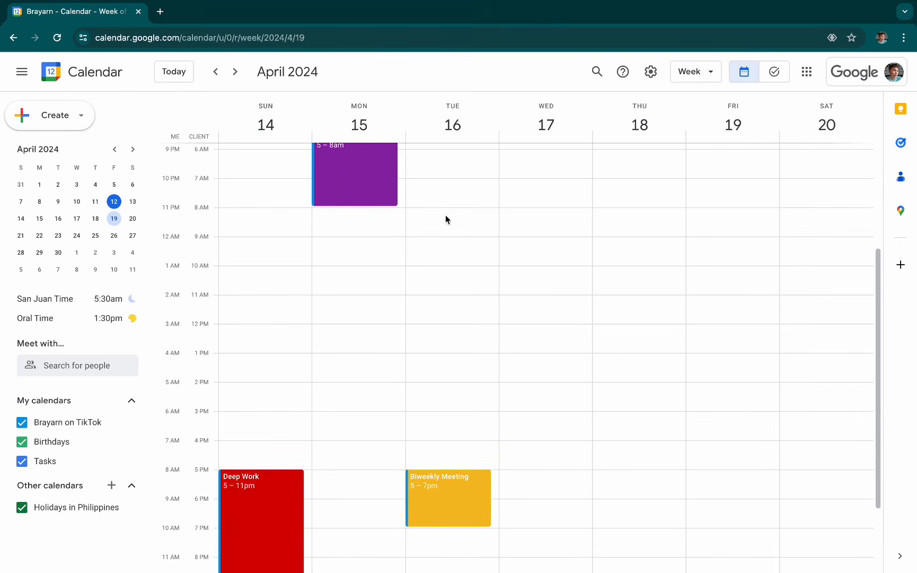
left_click(551, 253)
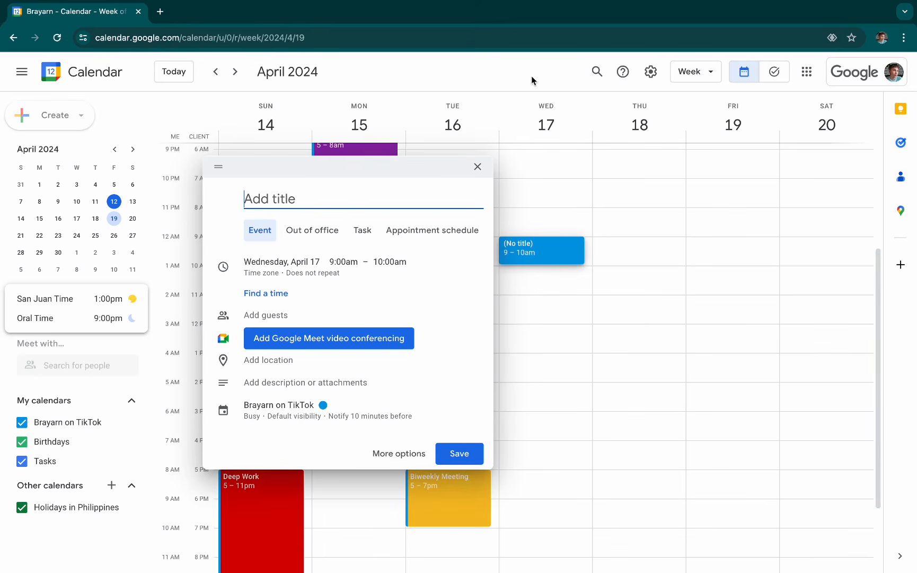
key("Escape")
- Set the default event duration to 30 minutes in the calendar's general settings
left_click(648, 69)
left_click(678, 98)
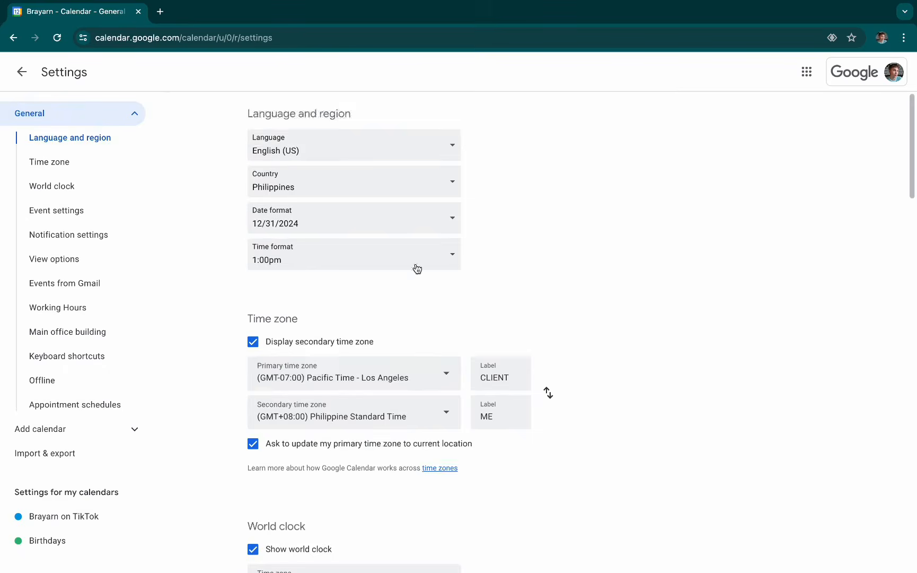
scroll(414, 345, "down", 3)
scroll(427, 347, "down", 6)
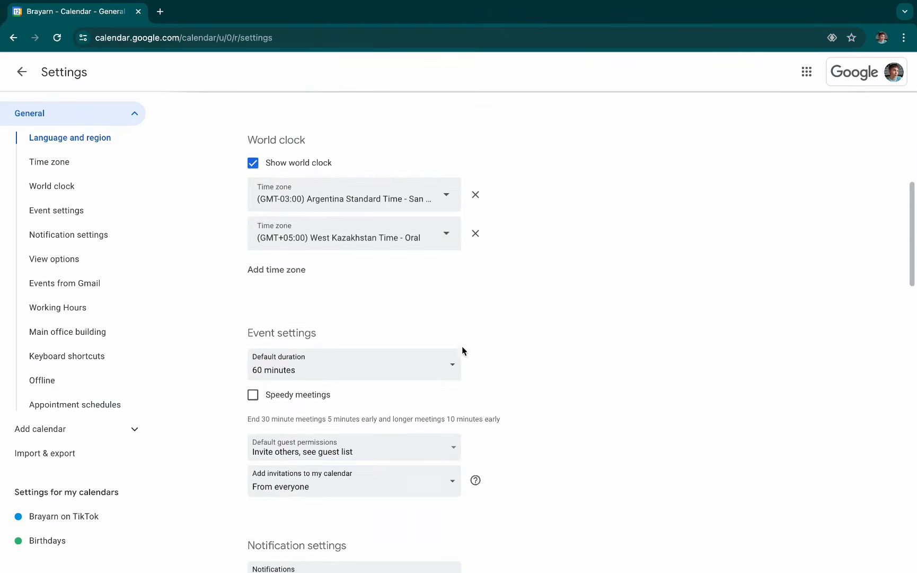
left_click_drag(335, 269, 245, 261)
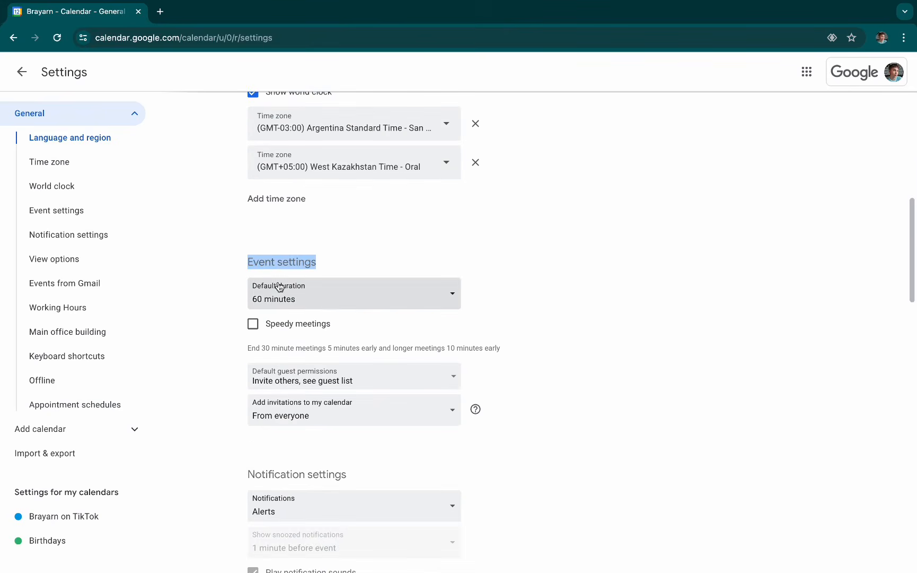
left_click(324, 297)
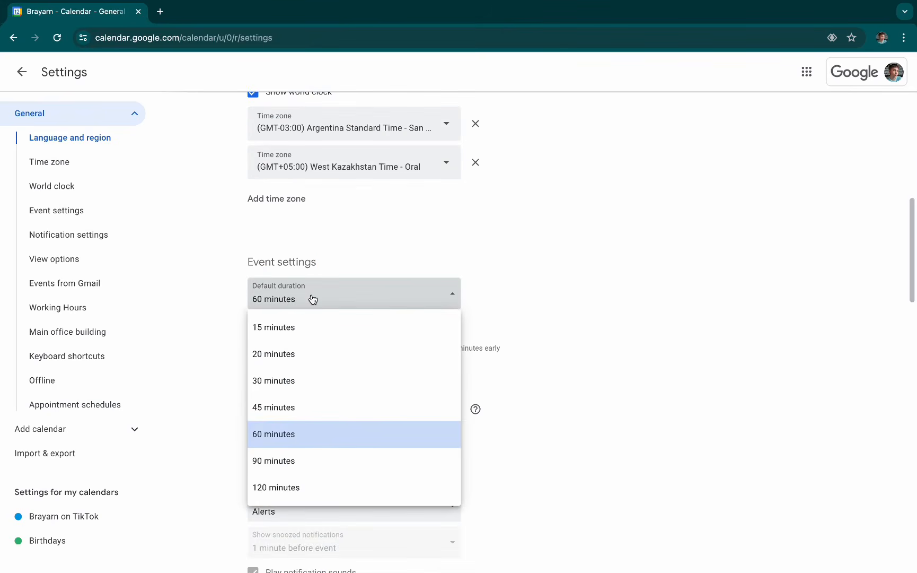
left_click(307, 381)
- Turn on Speedy meetings in the event settings and return to the week view
scroll(363, 309, "down", 1)
left_click_drag(363, 310, 277, 312)
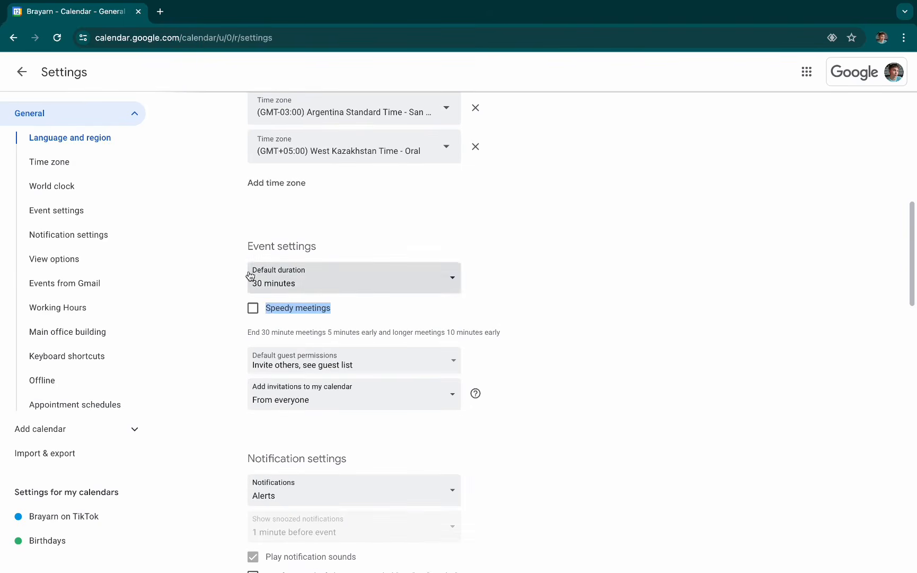
left_click(258, 310)
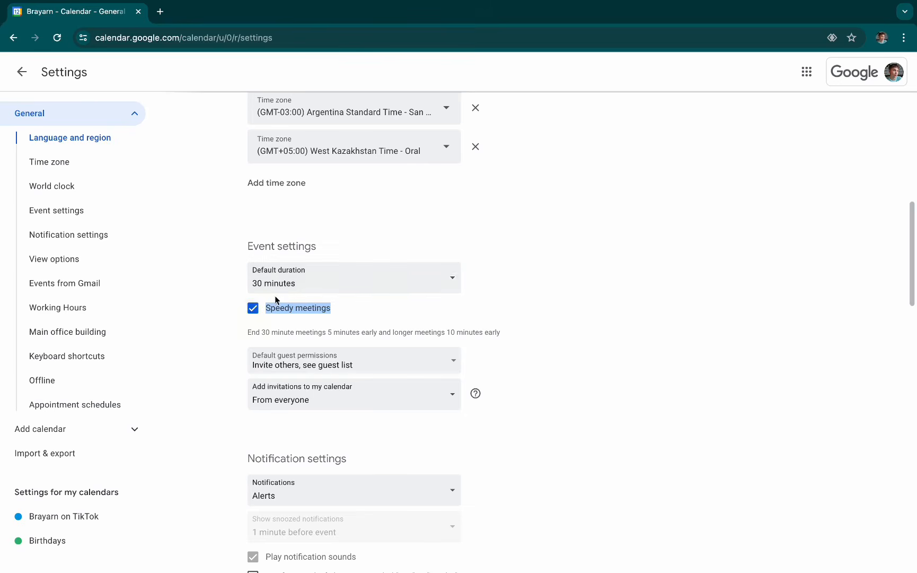
left_click(24, 74)
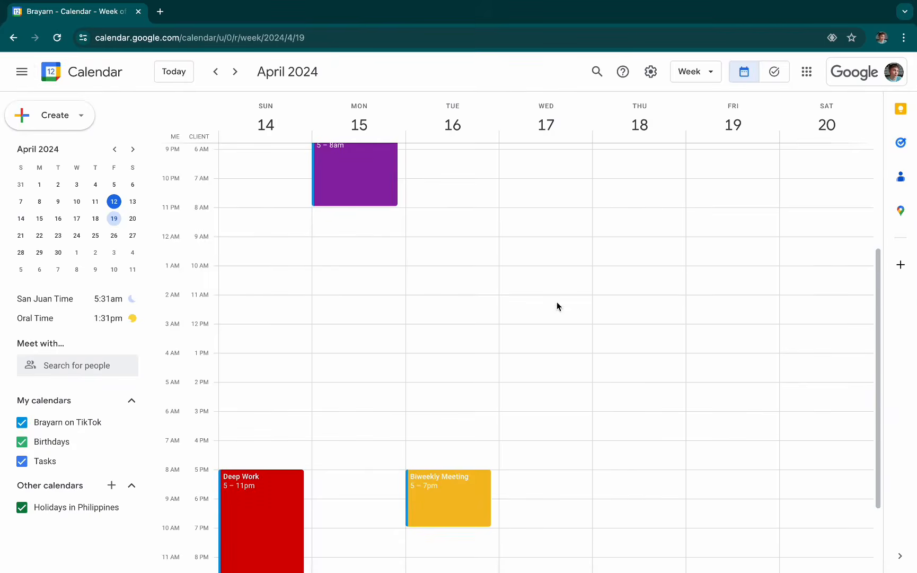
- Create and save an event titled "Test 1" on Wednesday, April 17 at 9:00am, keeping the default duration
left_click(522, 244)
left_click(399, 452)
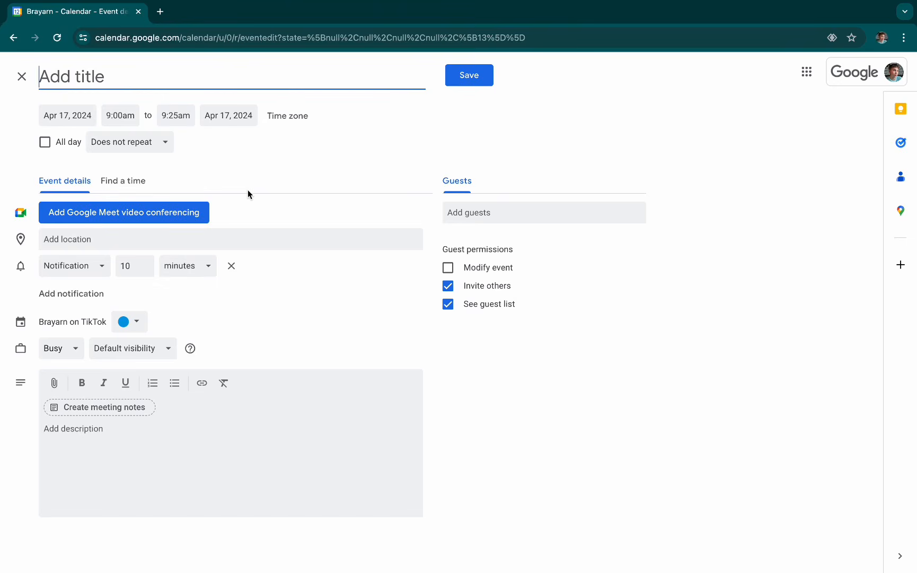
type("Te")
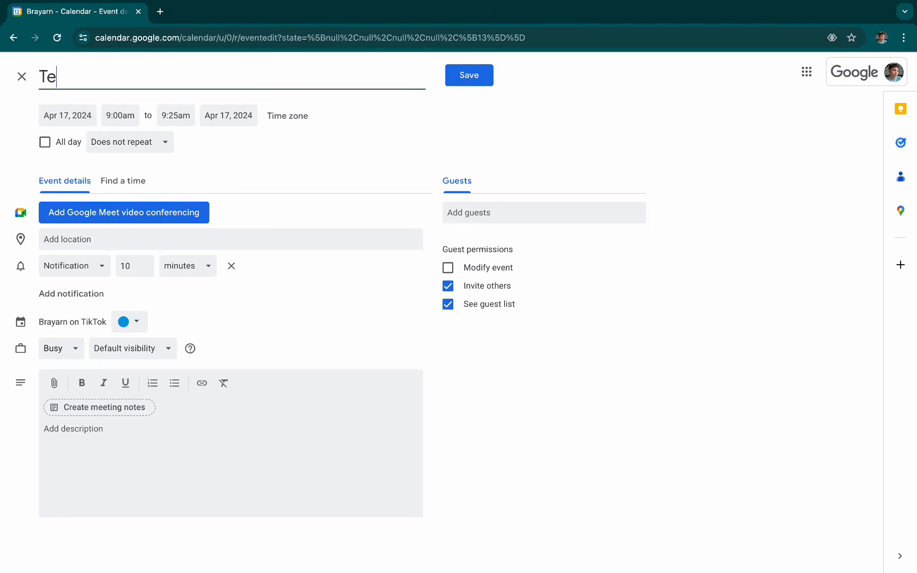
type("st 1")
left_click(469, 77)
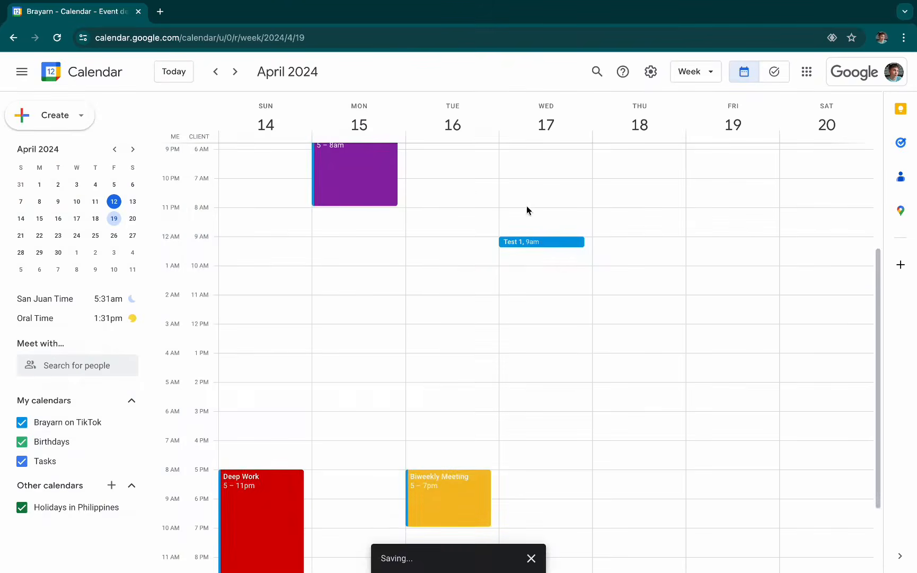
left_click(562, 256)
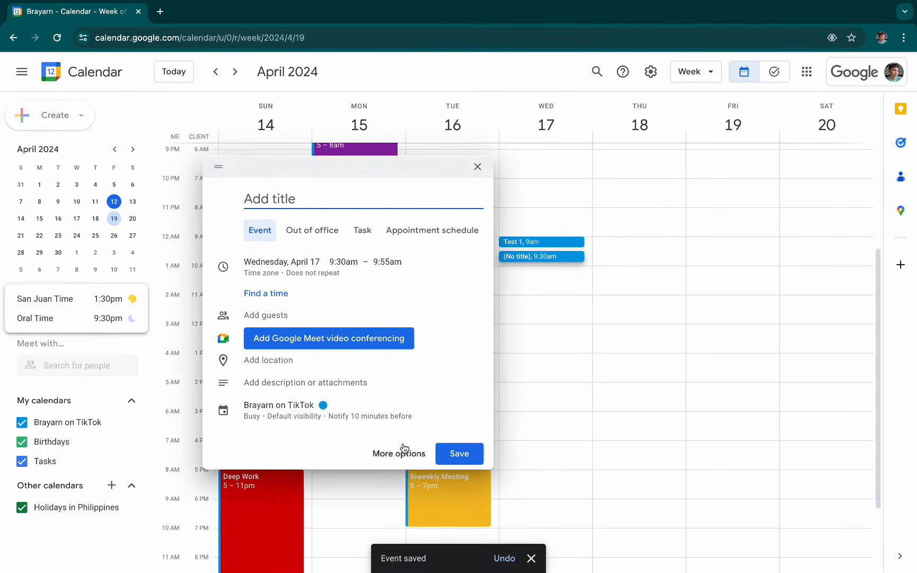
left_click(586, 254)
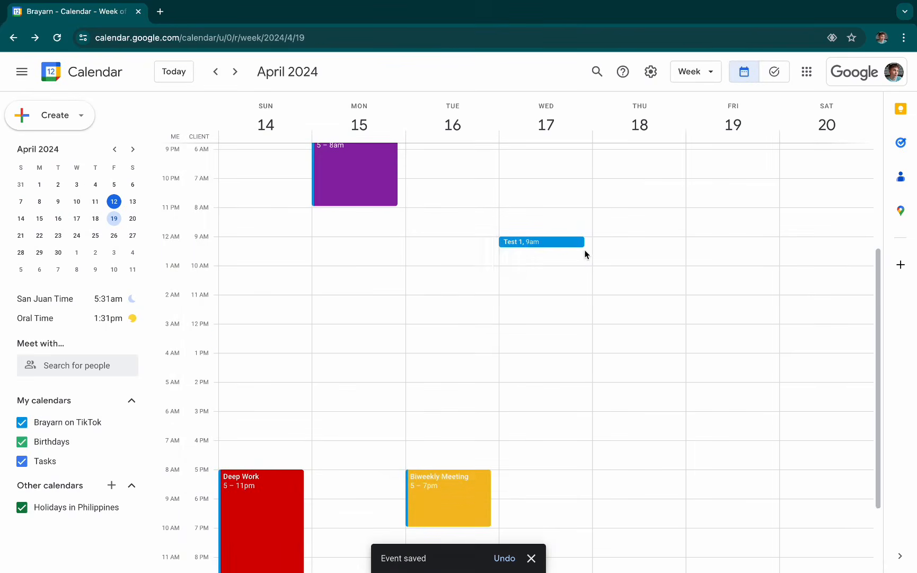
left_click_drag(584, 254, 564, 264)
left_click(618, 257)
left_click(608, 263)
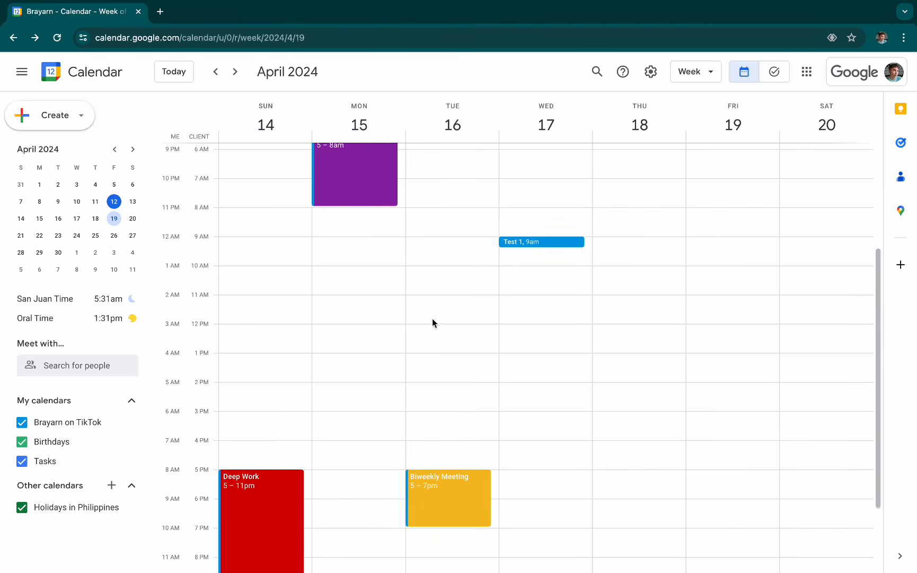
- Look over the week's events, view the Biweekly Meeting's details and close them
scroll(478, 327, "down", 3)
scroll(478, 336, "up", 4)
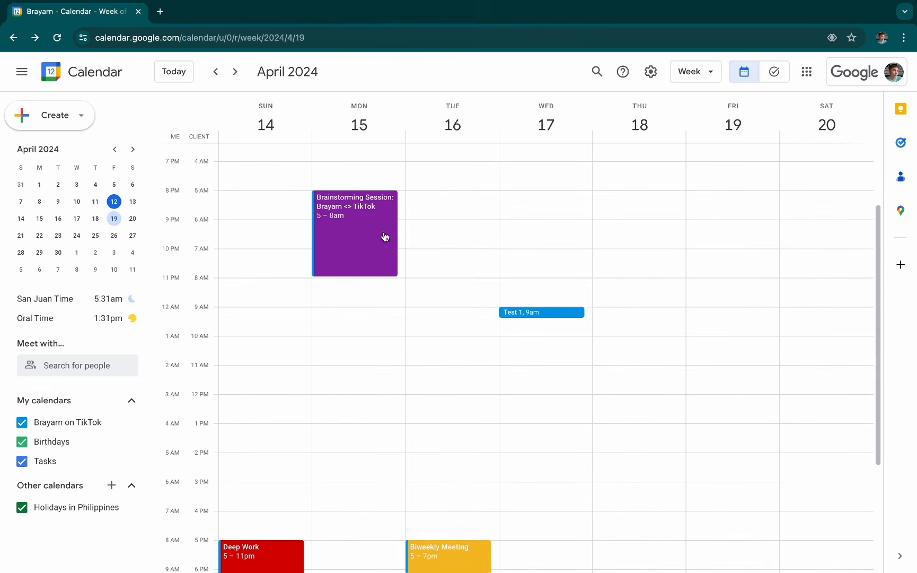
scroll(387, 264, "up", 2)
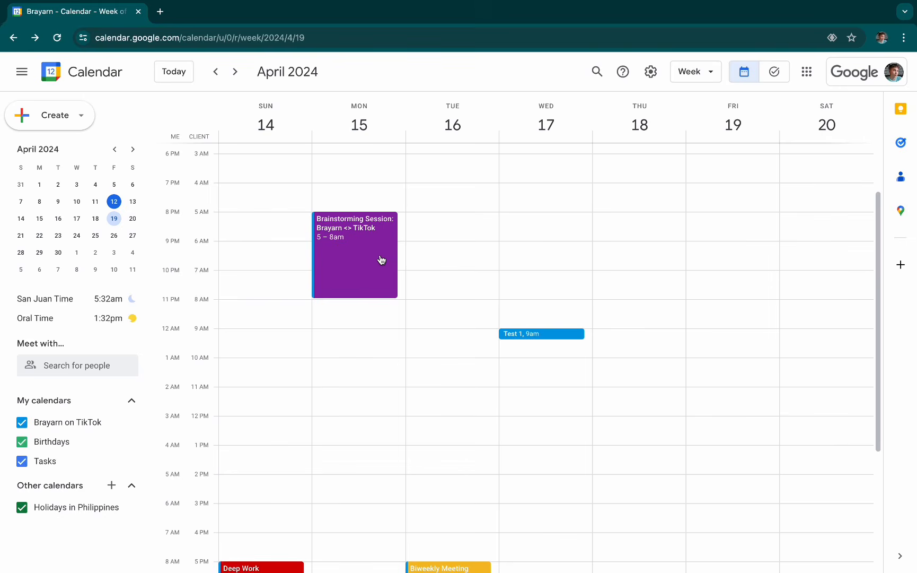
scroll(382, 260, "down", 5)
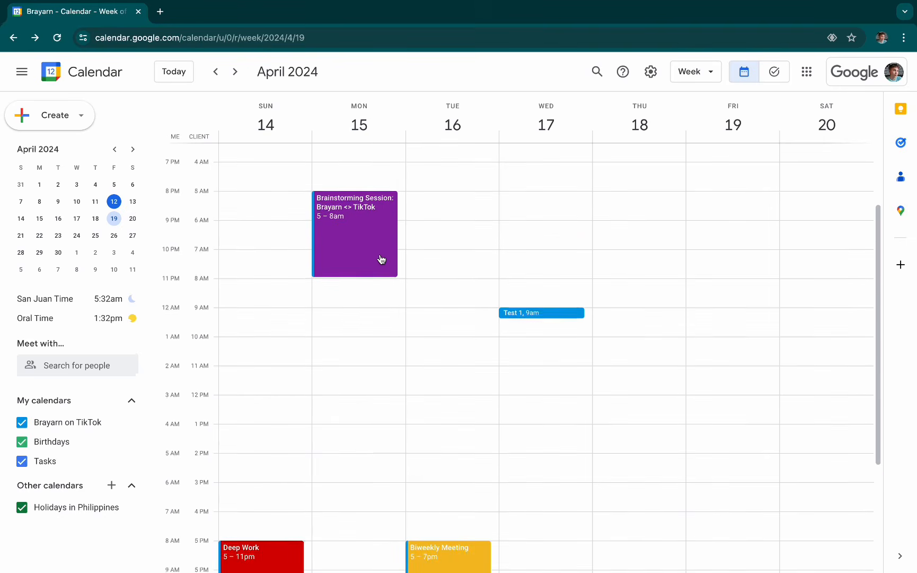
left_click(454, 420)
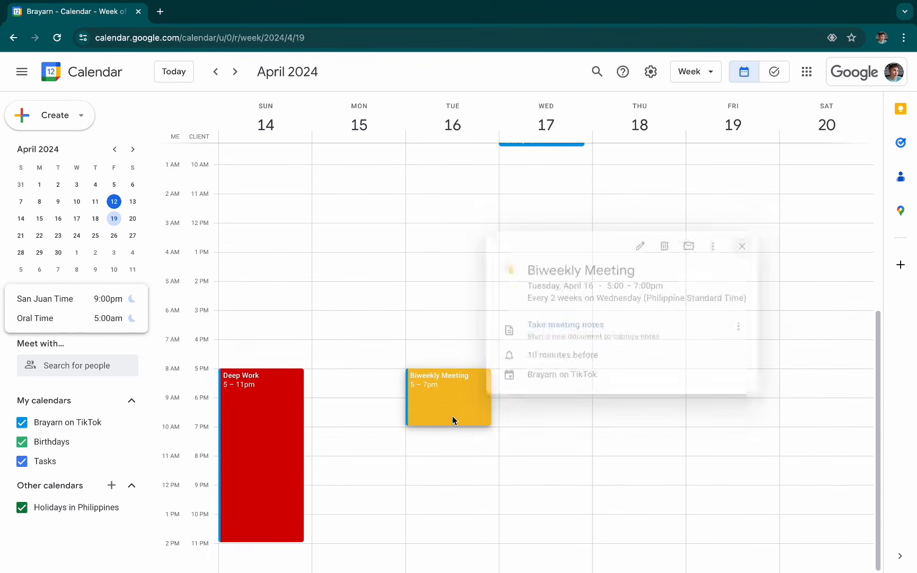
left_click(469, 444)
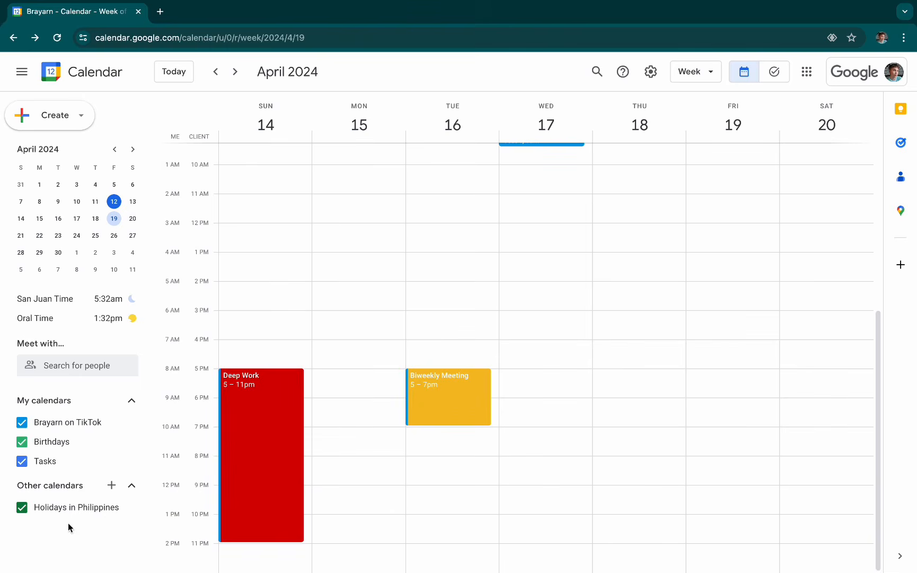
left_click(112, 486)
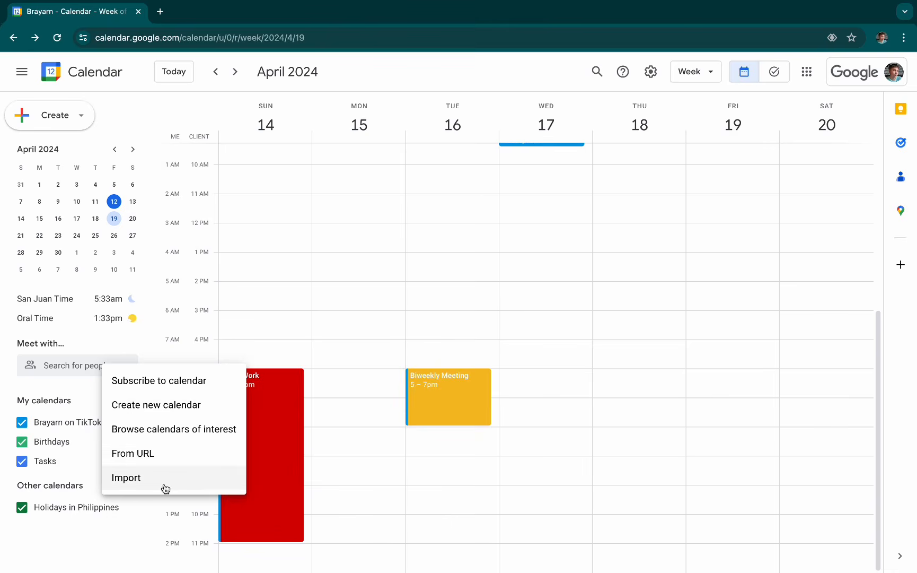
left_click(168, 381)
left_click(282, 381)
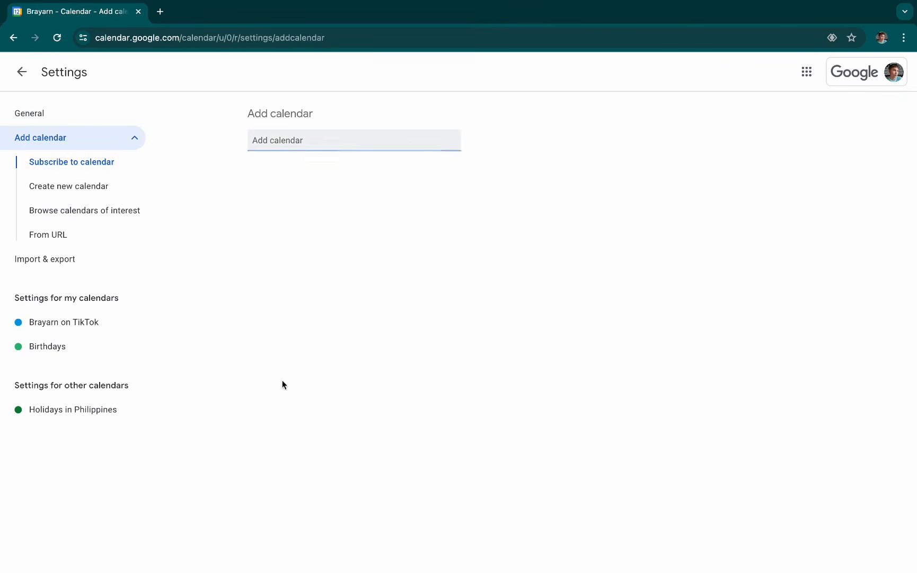
left_click(21, 69)
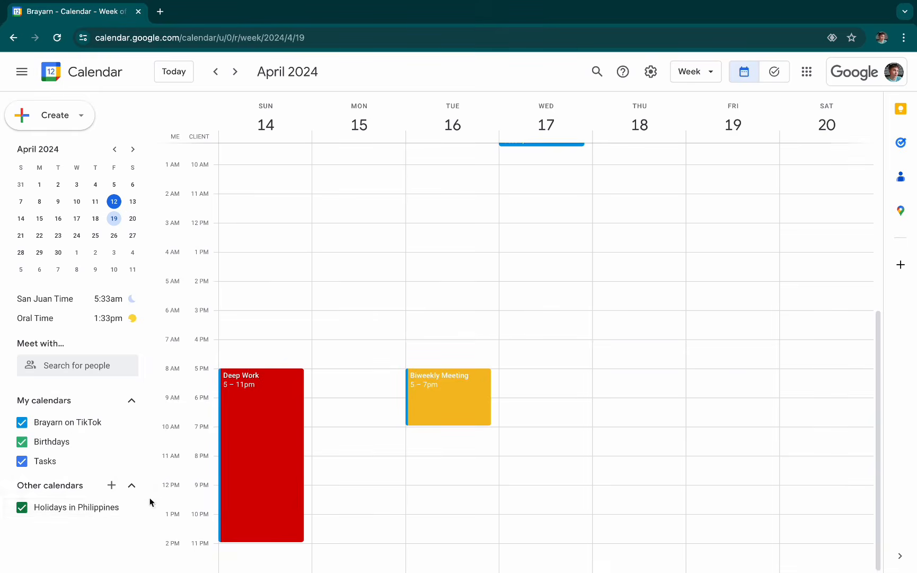
- Add the regional holiday calendars for Angola and Bahamas from the calendars of interest and return to the week view
left_click(113, 486)
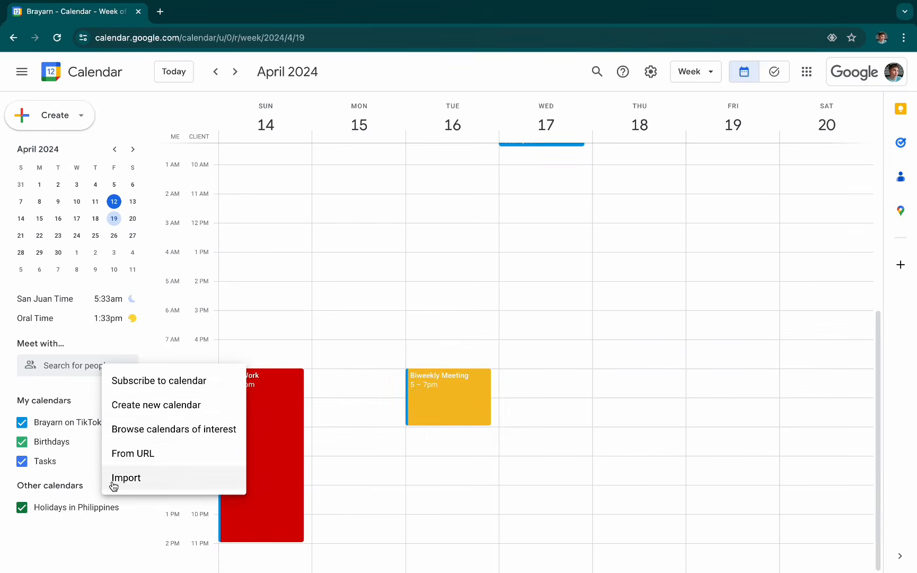
left_click(165, 431)
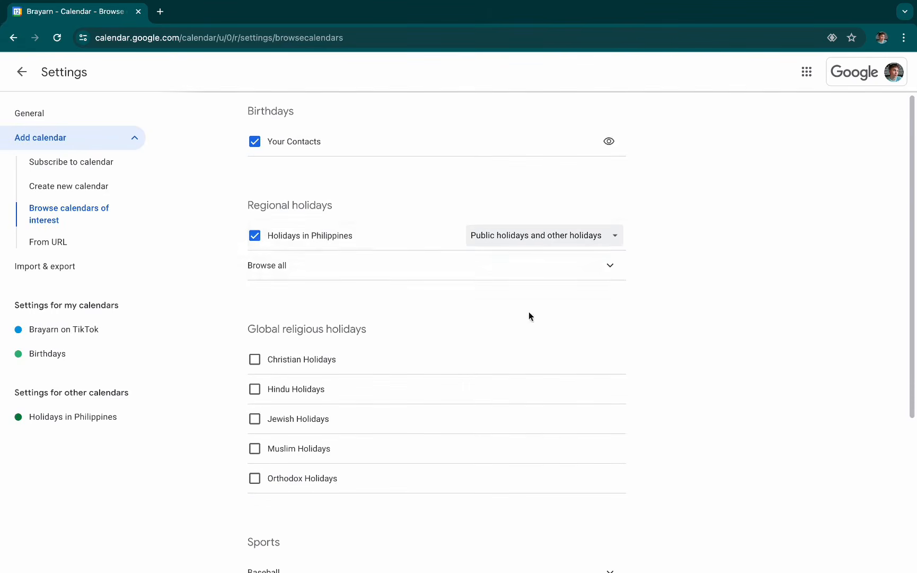
left_click(314, 271)
scroll(600, 332, "down", 3)
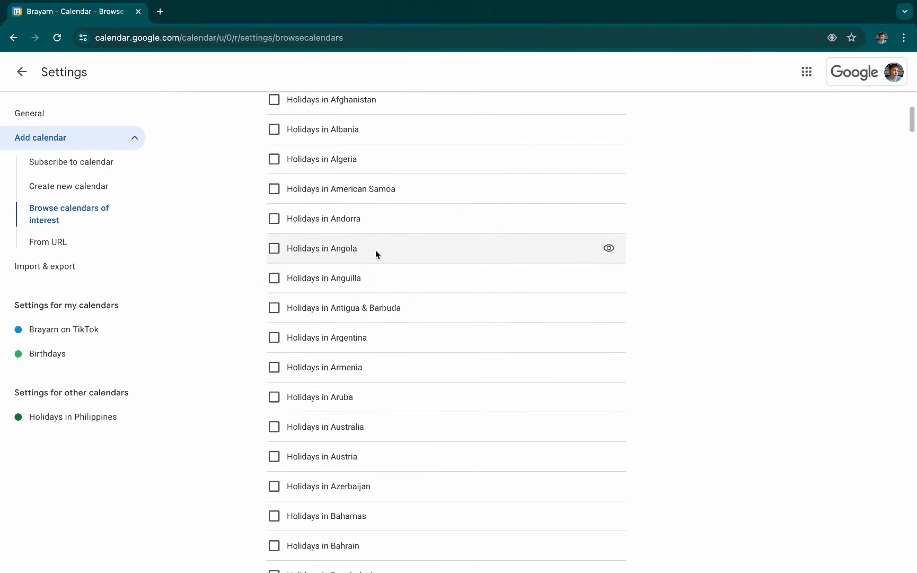
left_click(274, 248)
scroll(549, 344, "down", 4)
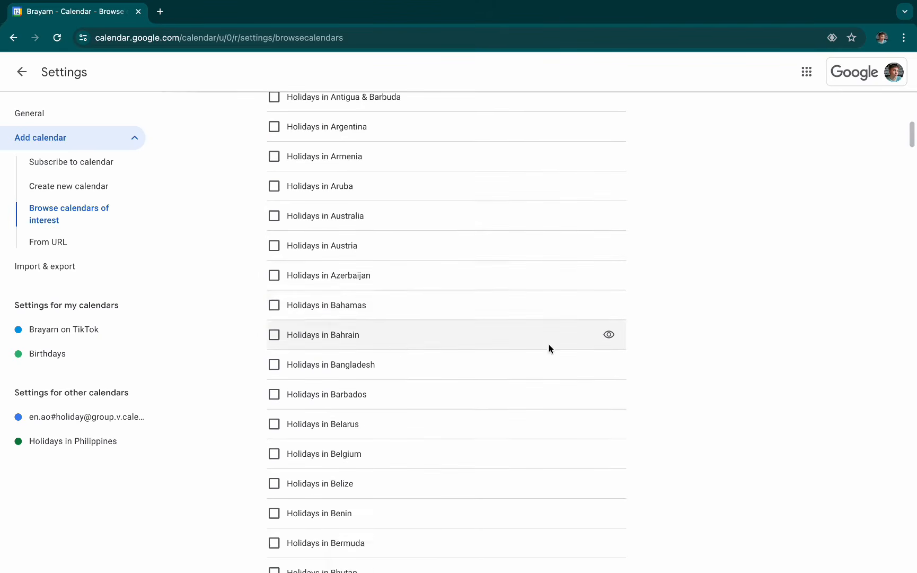
left_click(274, 305)
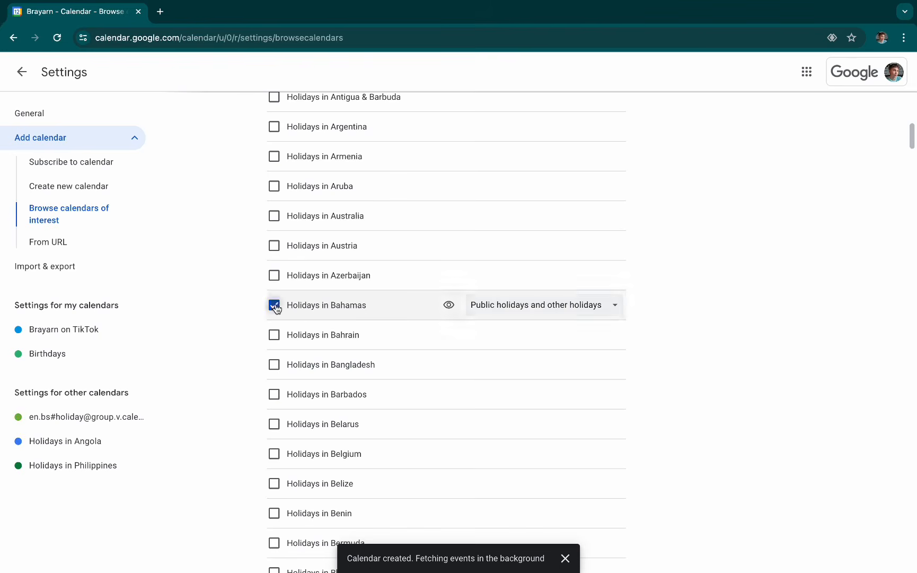
left_click(10, 72)
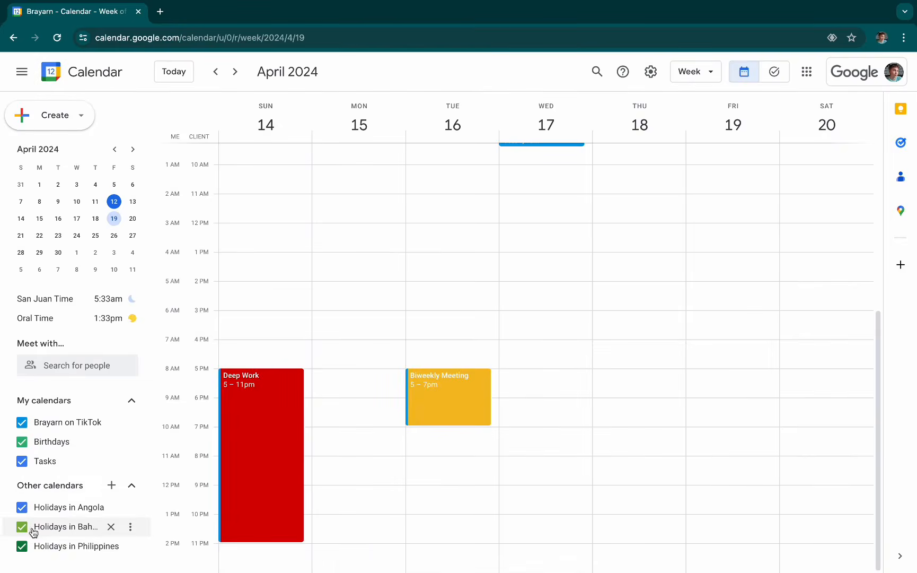
- Check the details of the May Day holiday on Wednesday, May 1, and return to the week of April 14
scroll(656, 432, "up", 1)
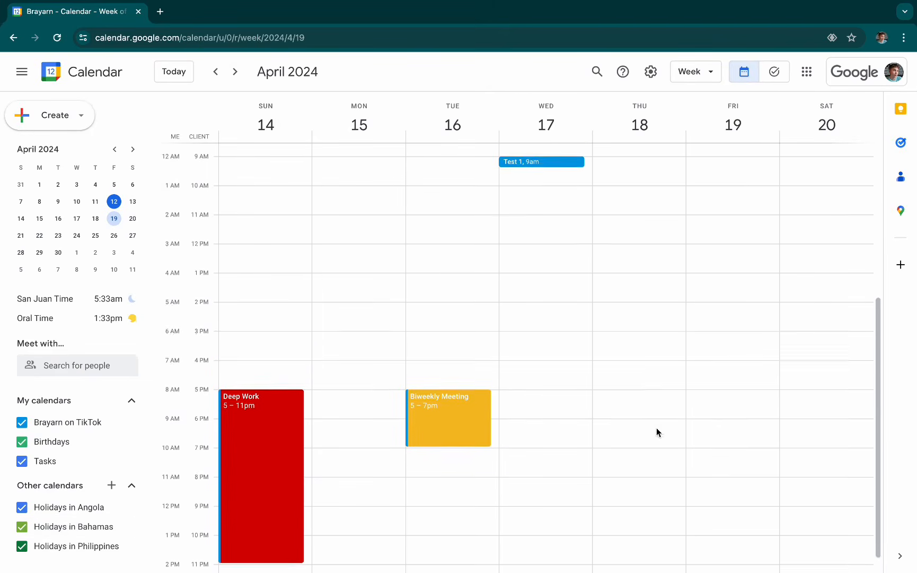
left_click(236, 72)
left_click(235, 72)
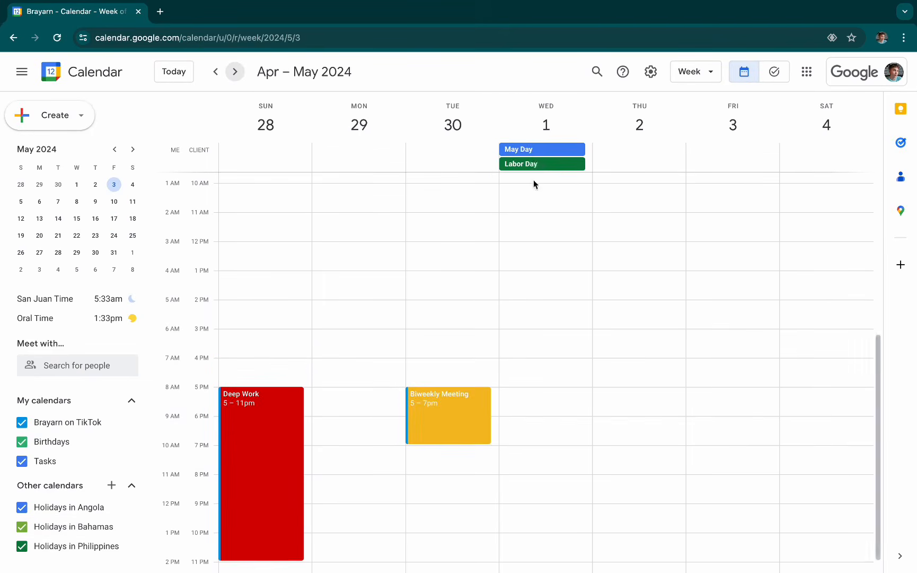
left_click(542, 149)
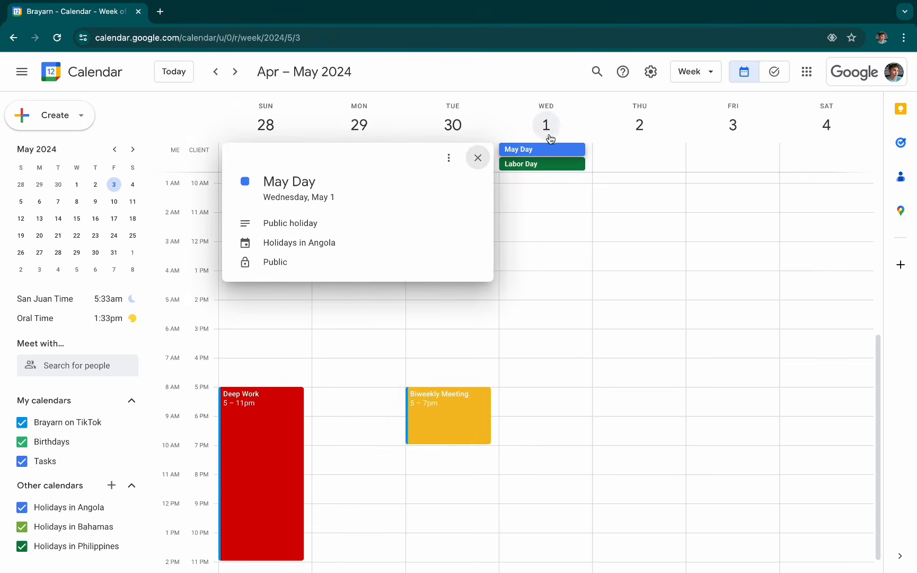
left_click_drag(339, 189, 248, 187)
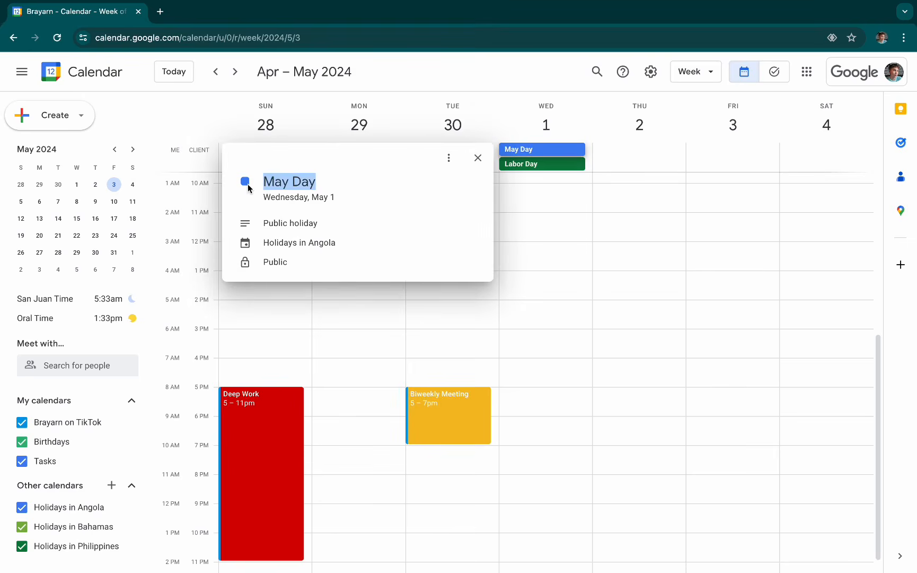
left_click(538, 305)
left_click(214, 72)
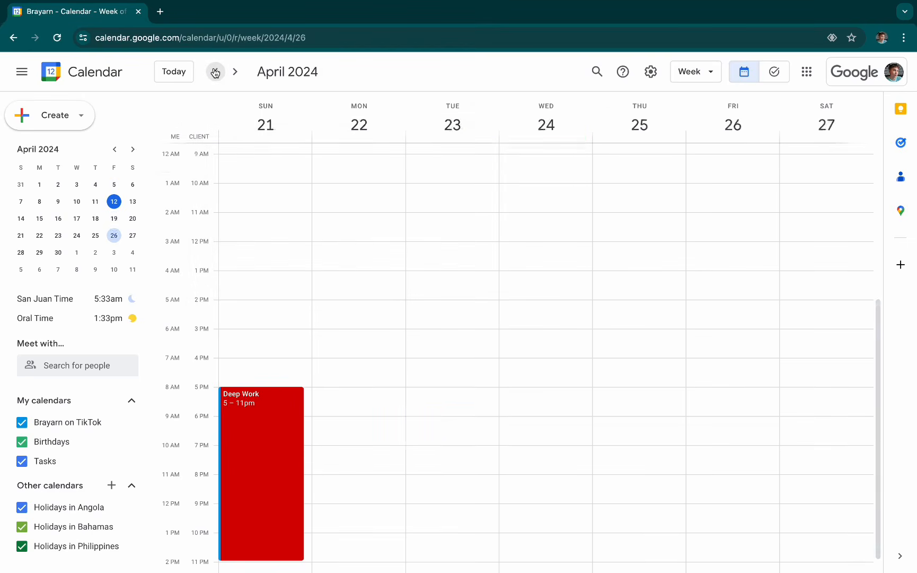
left_click(215, 72)
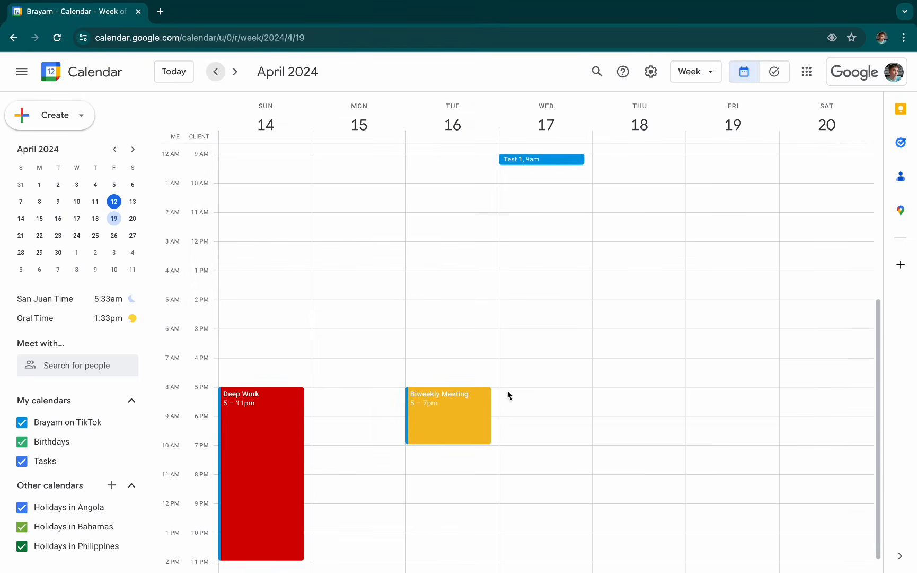
scroll(515, 395, "up", 2)
scroll(521, 395, "down", 2)
scroll(522, 394, "up", 2)
scroll(522, 393, "up", 1)
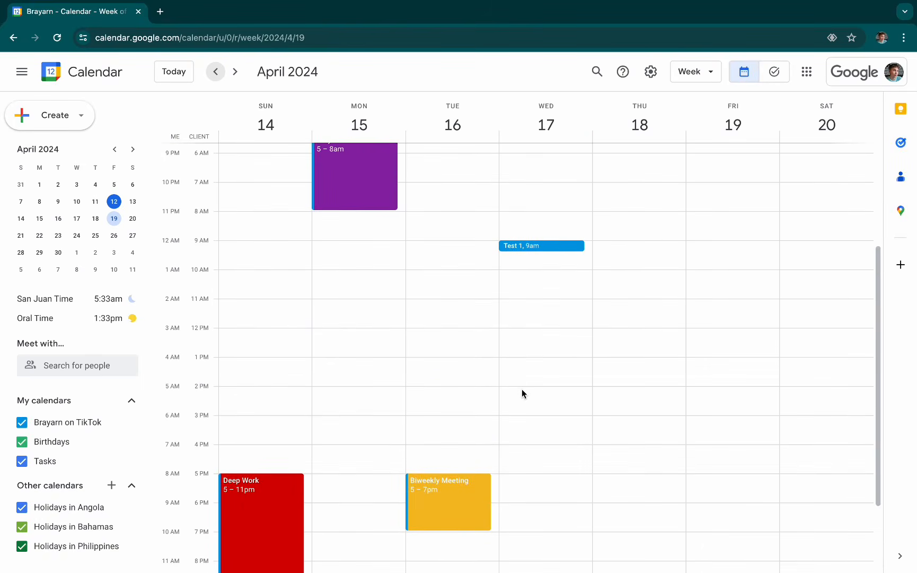
scroll(450, 341, "up", 3)
scroll(450, 346, "down", 1)
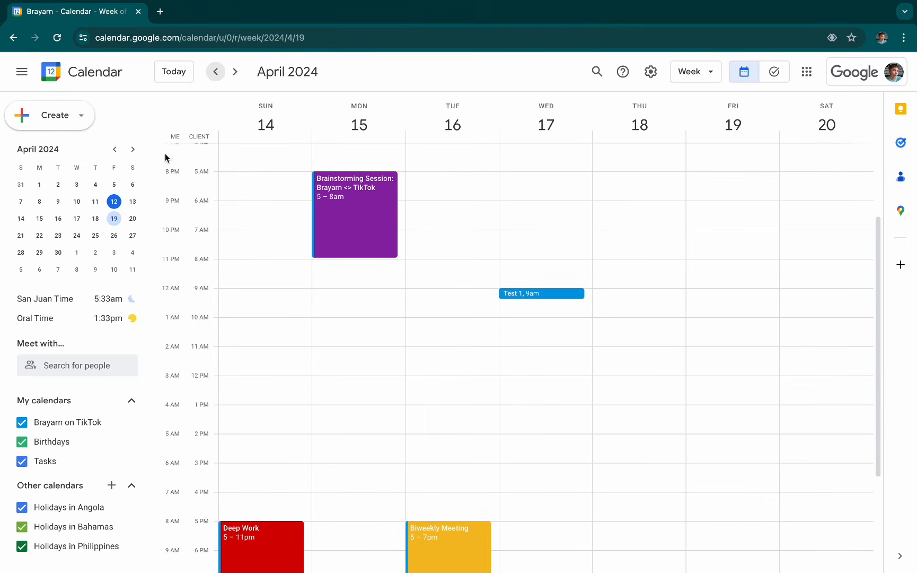
- Start an out-of-office entry on Friday, April 19 titled "Vacation - Personal"
left_click(72, 114)
left_click(69, 168)
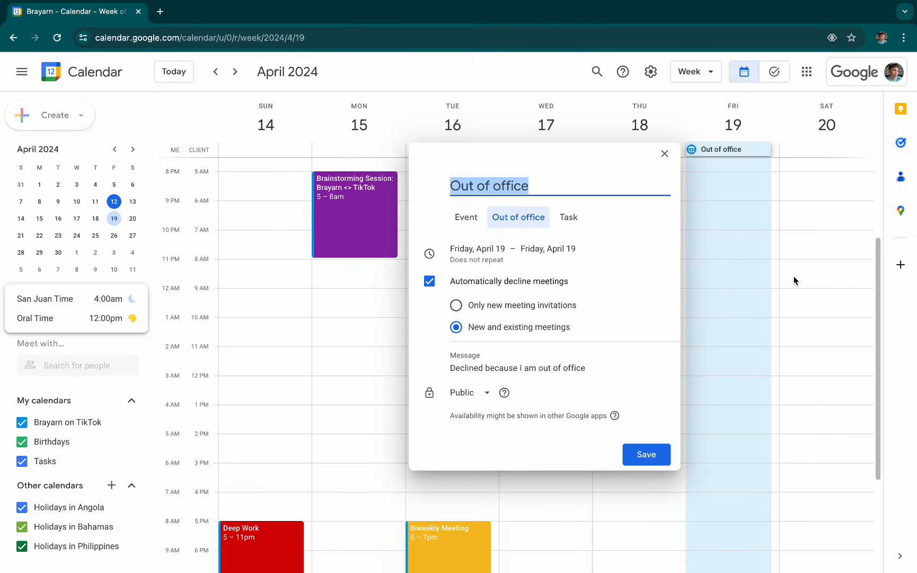
type("Vac")
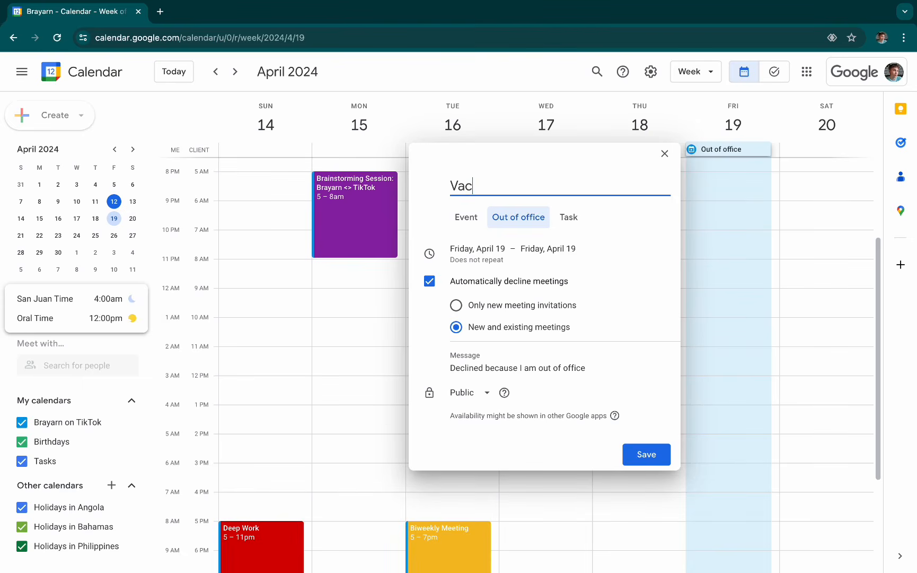
type("ation - Personal")
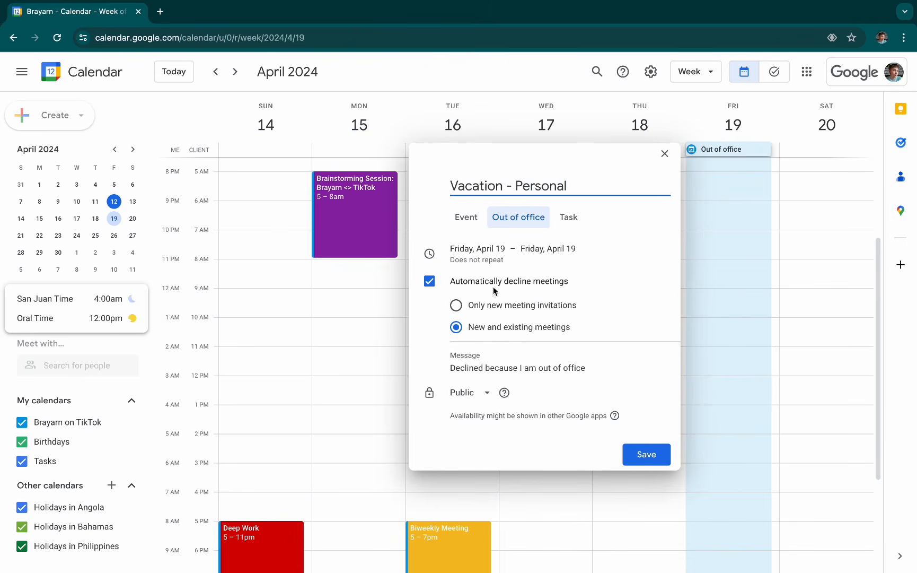
- Make the entry automatically decline only new meeting invitations, and look over its decline message and visibility options
left_click(434, 283)
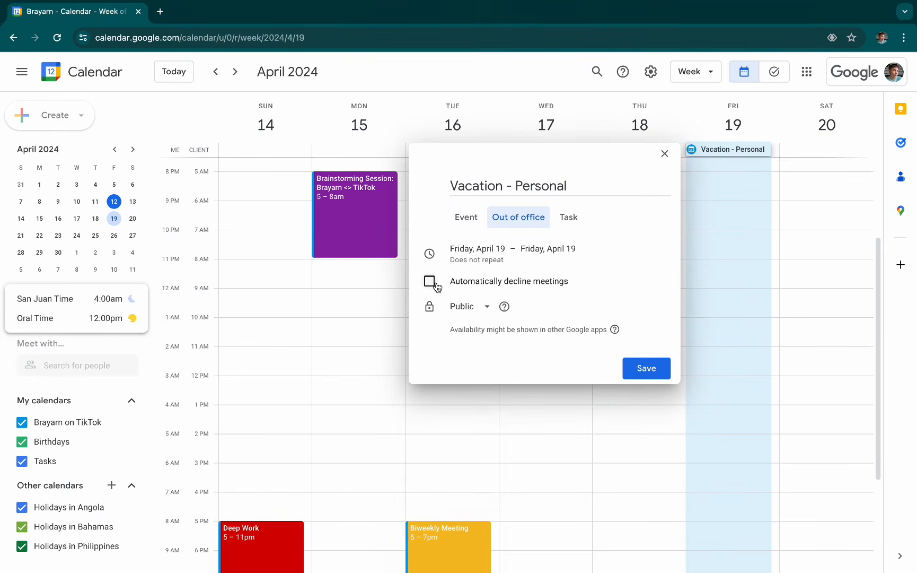
left_click(436, 286)
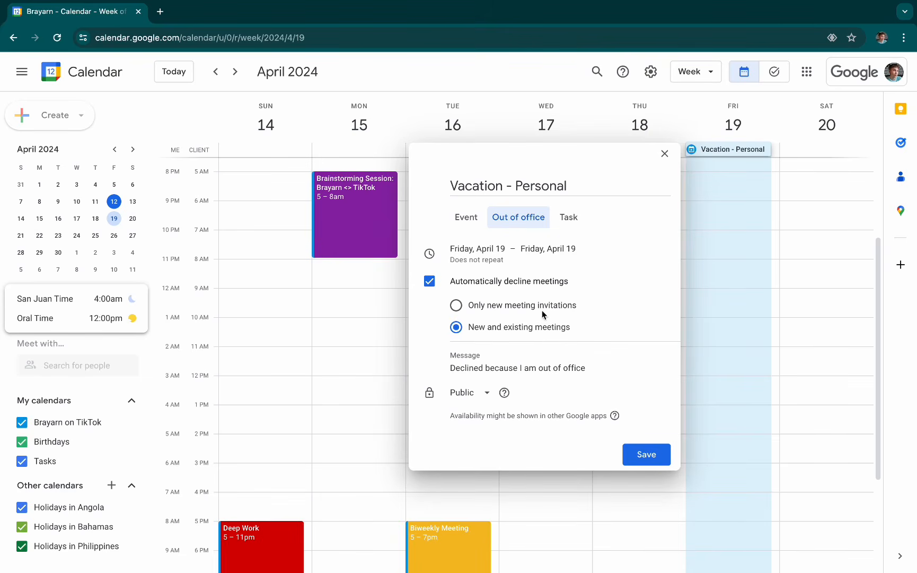
left_click(506, 306)
left_click(594, 366)
left_click_drag(621, 367, 420, 371)
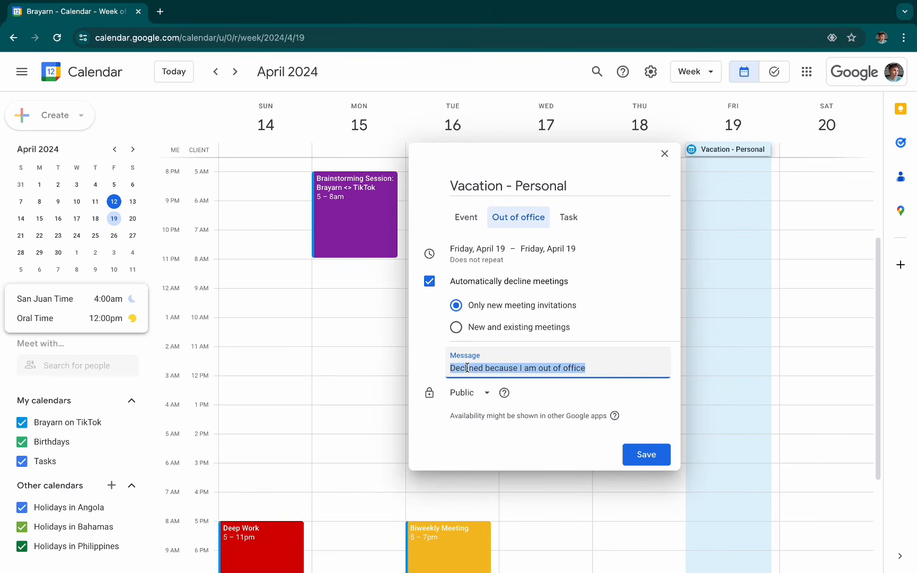
left_click(558, 441)
left_click(477, 392)
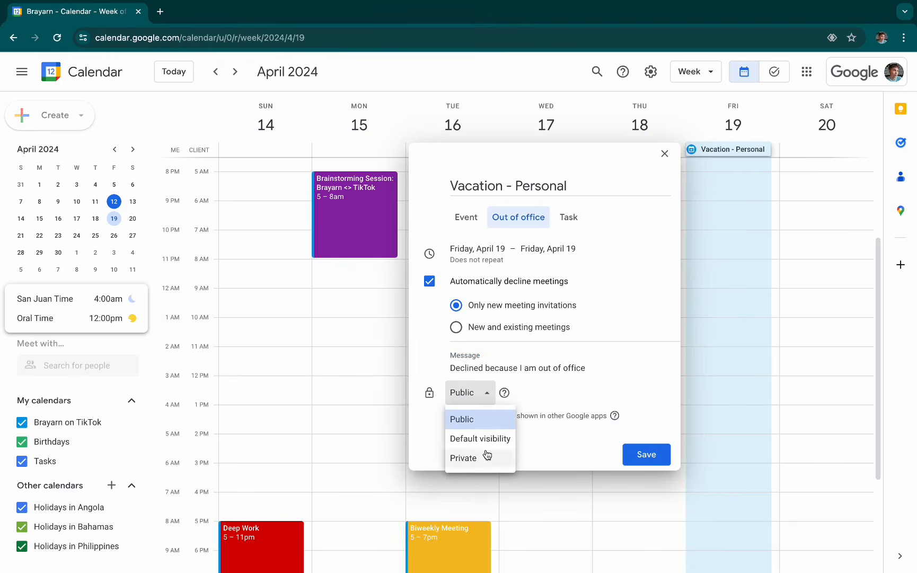
left_click(568, 451)
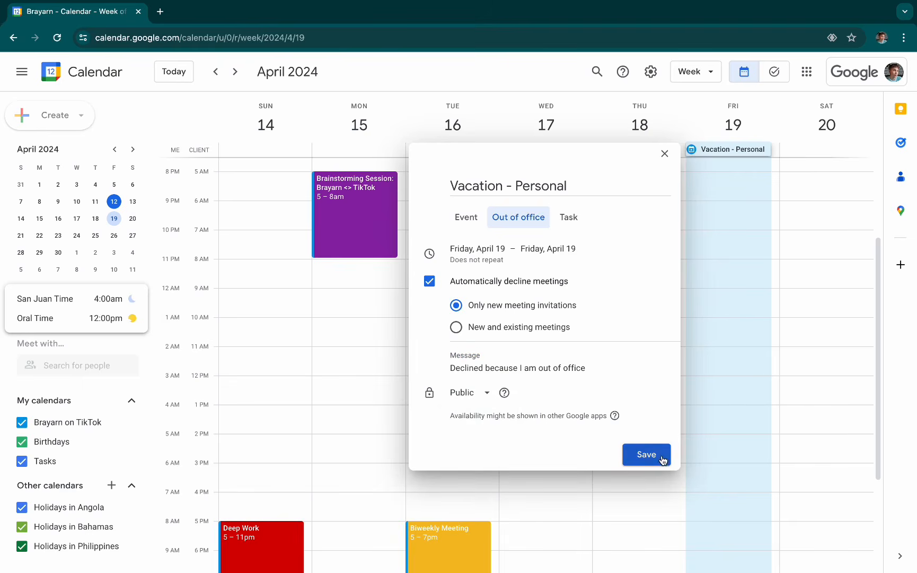
- Set the end date of the all-day vacation entry to Thursday, April 25, and keep it non-repeating
left_click(530, 249)
left_click(429, 292)
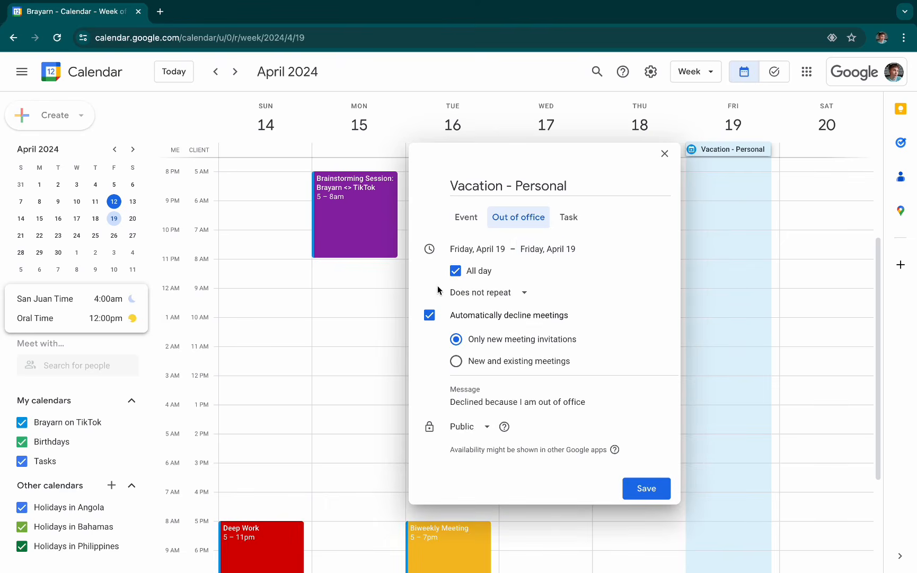
left_click(546, 251)
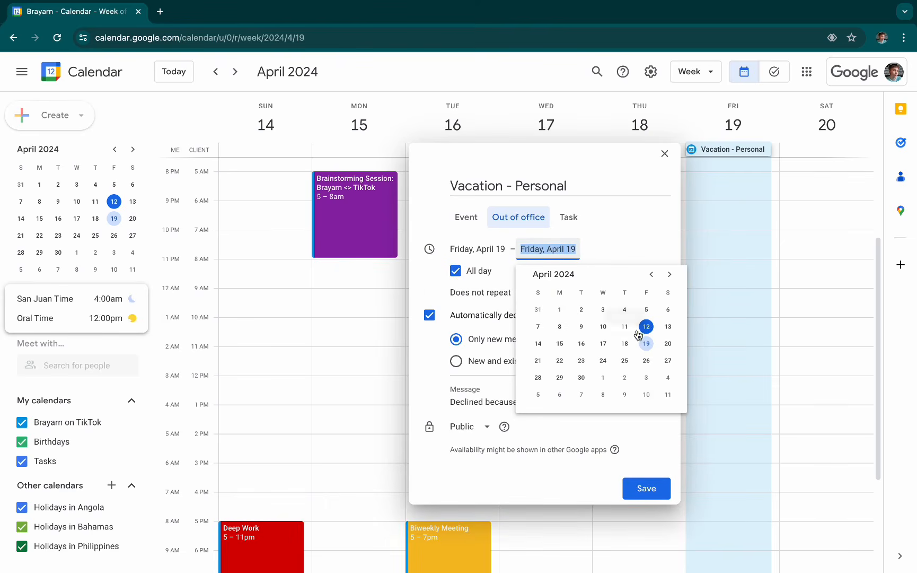
left_click(627, 362)
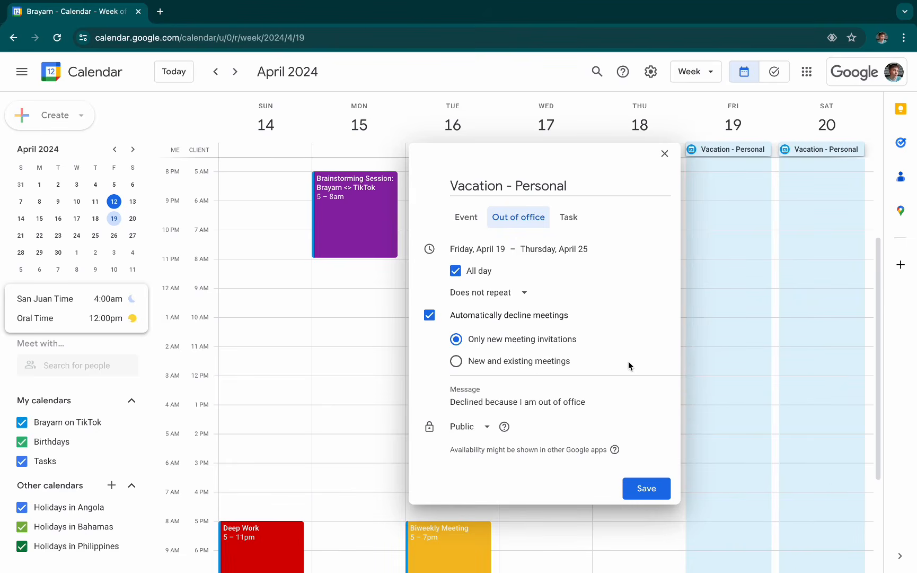
left_click(505, 293)
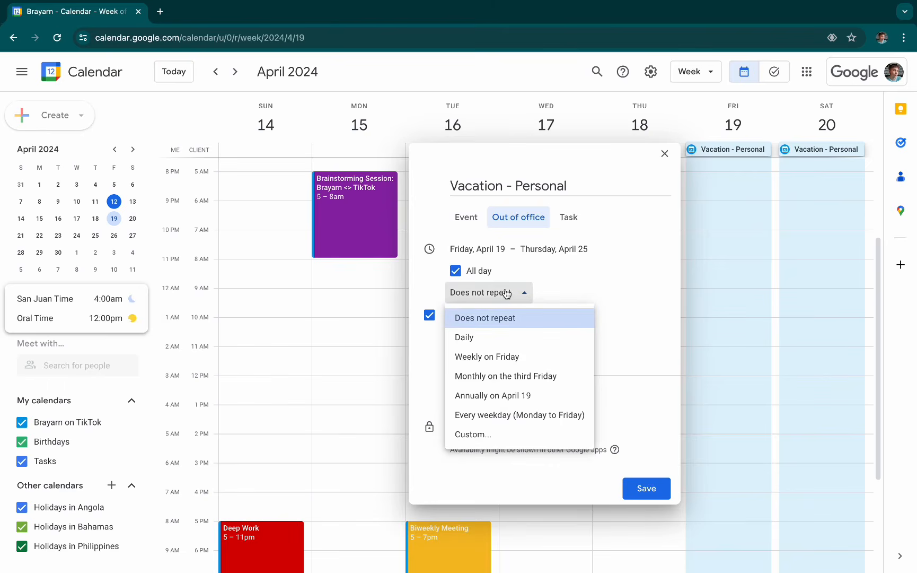
left_click(420, 292)
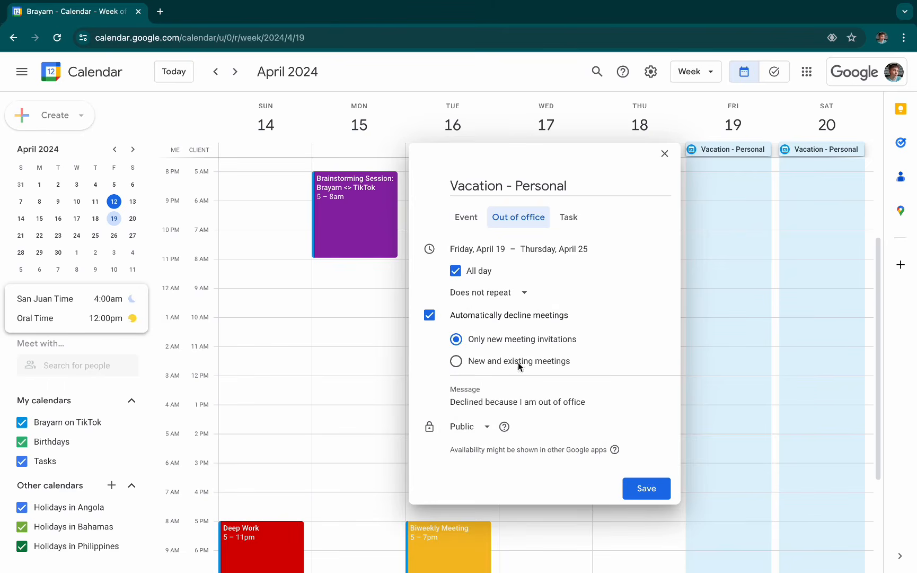
- Save the vacation entry with automatic declining of new meetings and color it gray
left_click(645, 489)
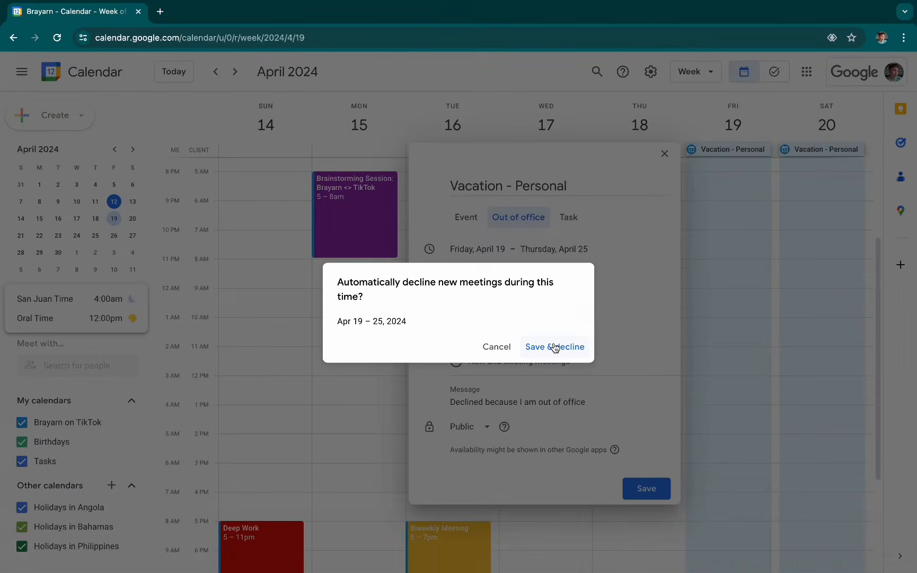
left_click(566, 346)
right_click(726, 254)
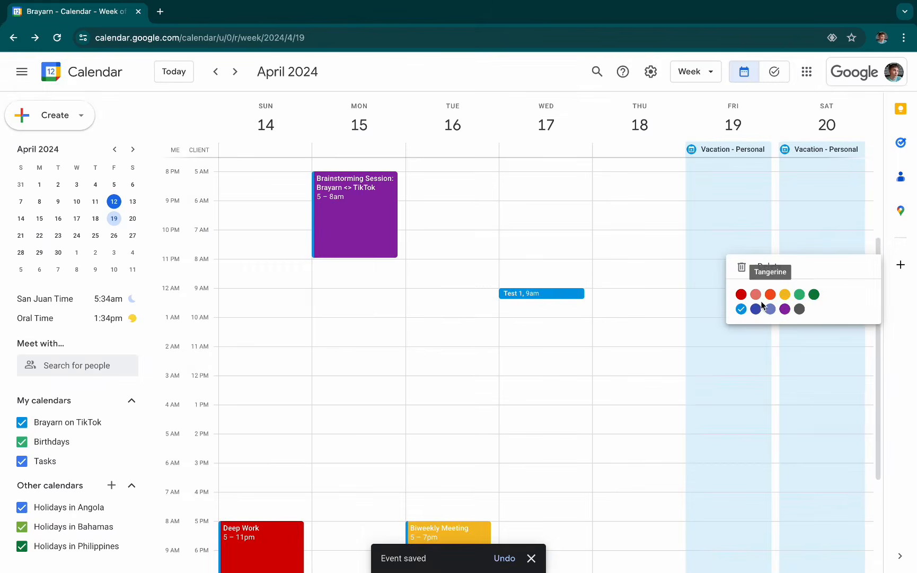
left_click(800, 309)
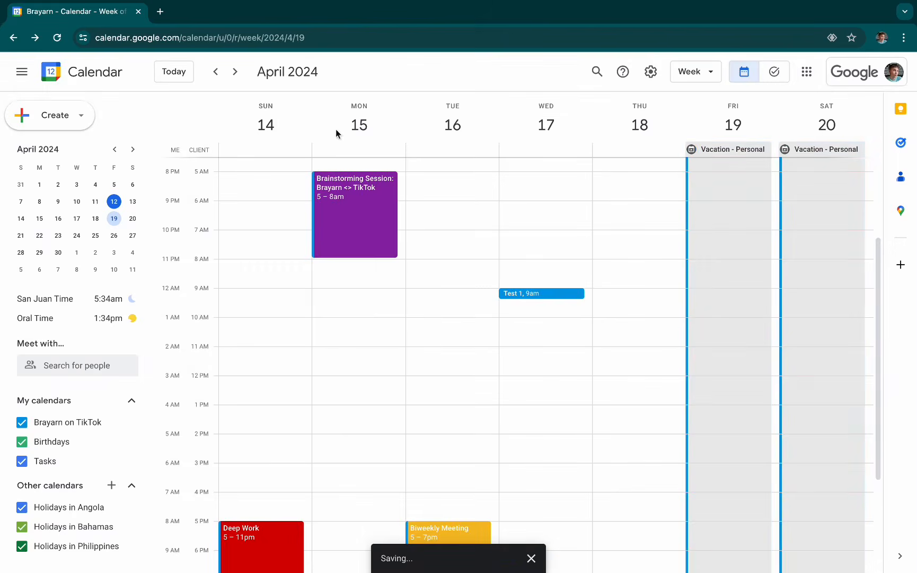
- Create an out-of-office block titled "No Meetings" on Friday, April 26, 7:00am to 9:50am, automatically declining only new meeting invitations
left_click(235, 71)
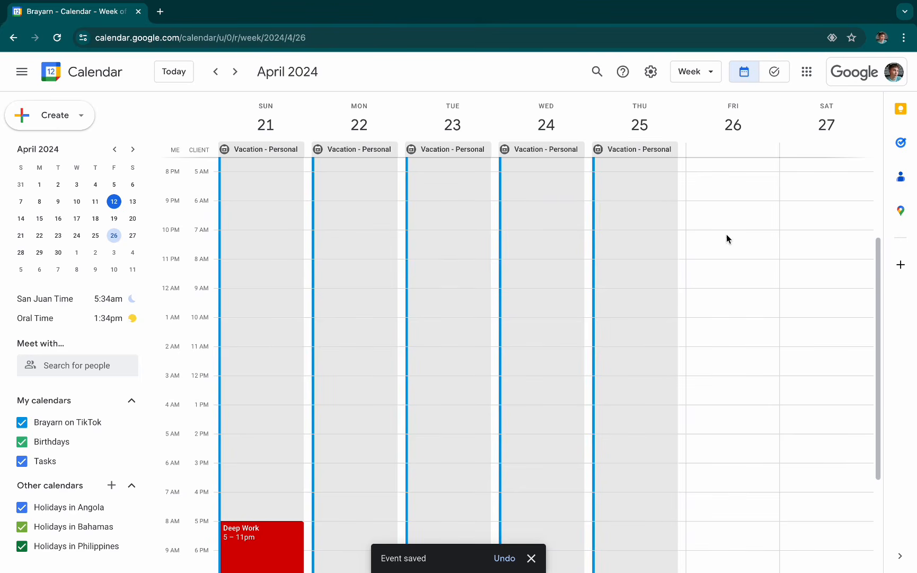
left_click_drag(726, 234, 731, 312)
left_click(511, 231)
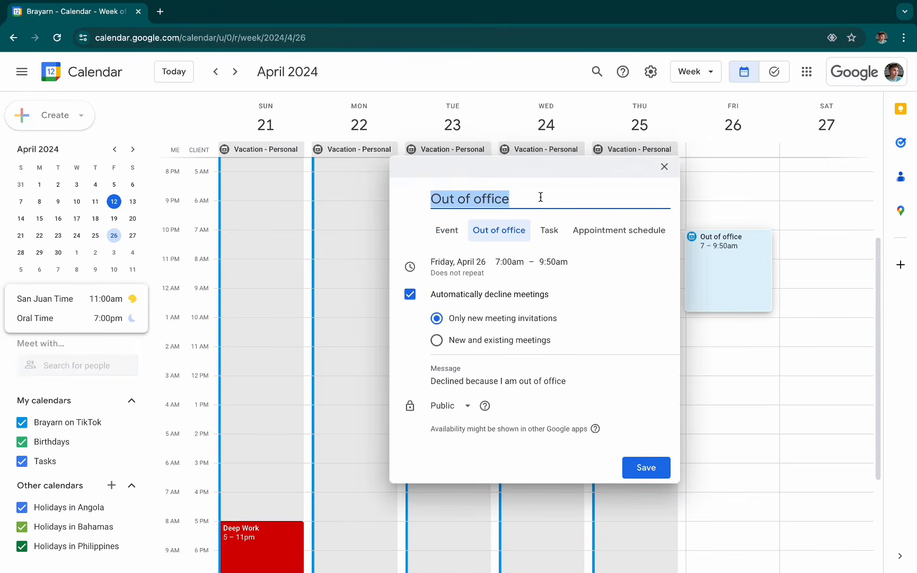
type("No Meetings")
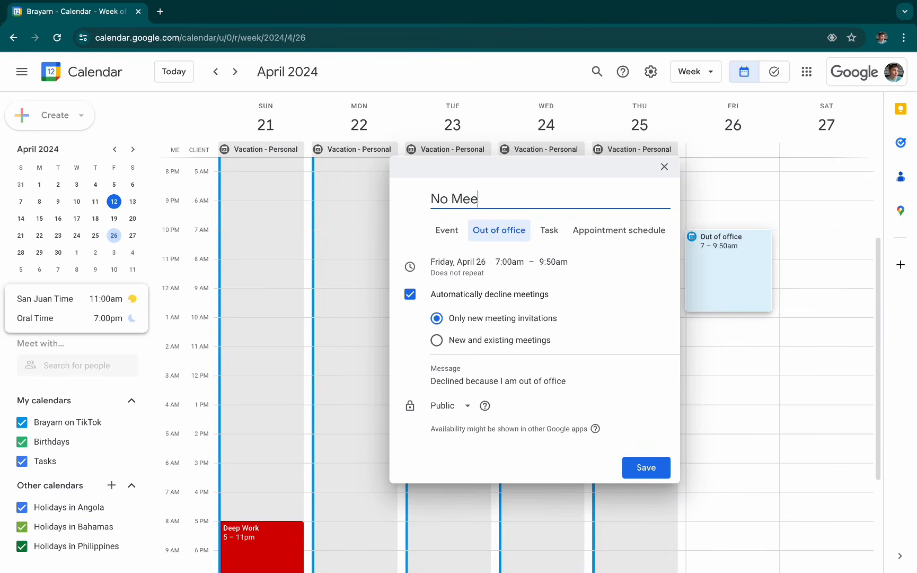
left_click(654, 465)
left_click(564, 356)
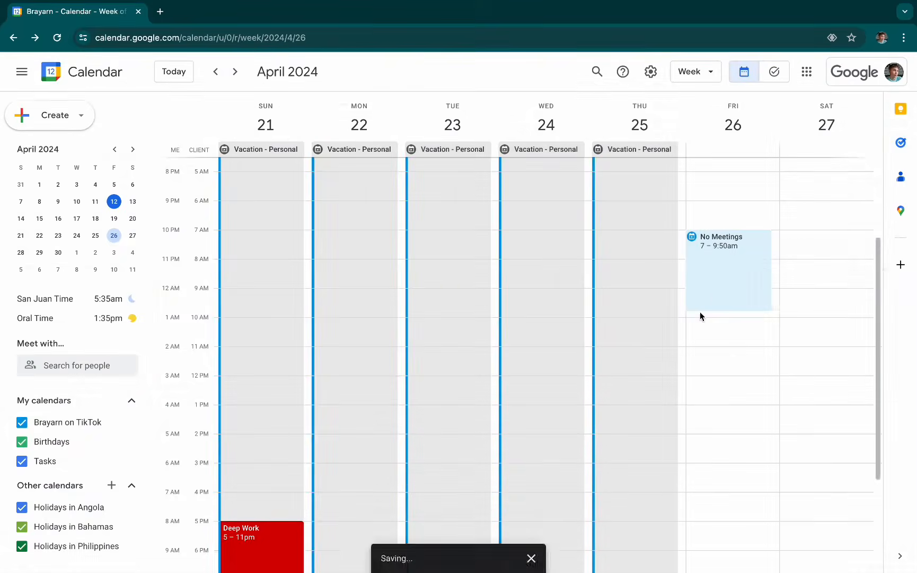
- Color the "No Meetings" block red and return to the week of April 14–20
right_click(731, 272)
left_click(776, 311)
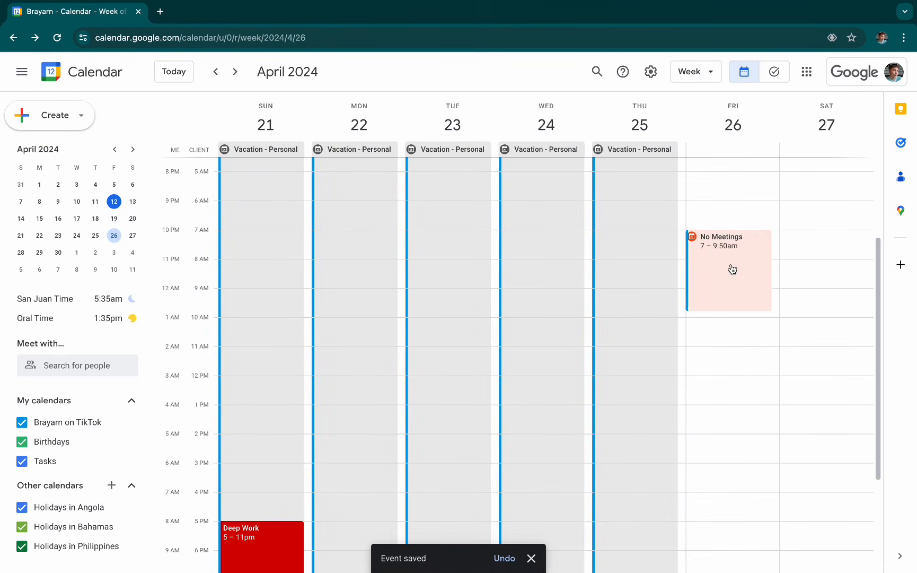
left_click(216, 73)
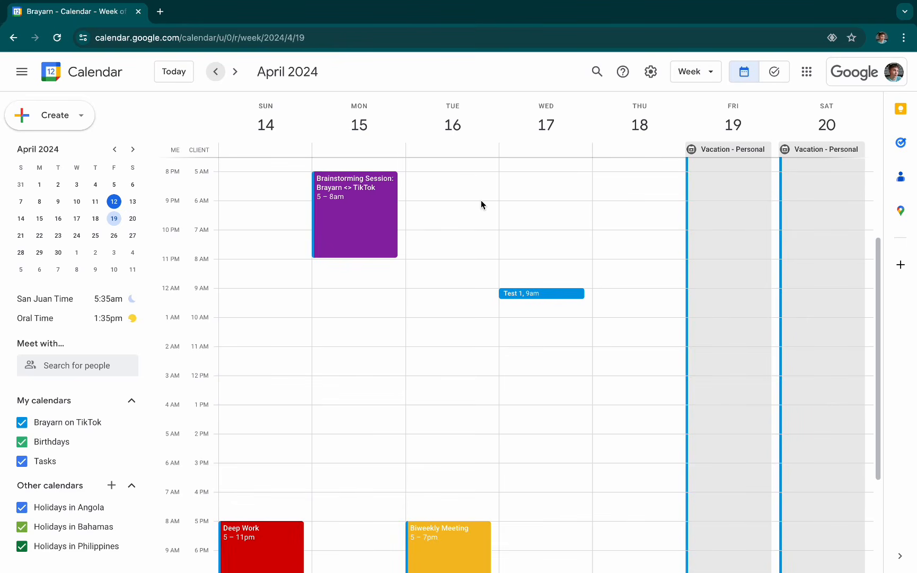
left_click(374, 150)
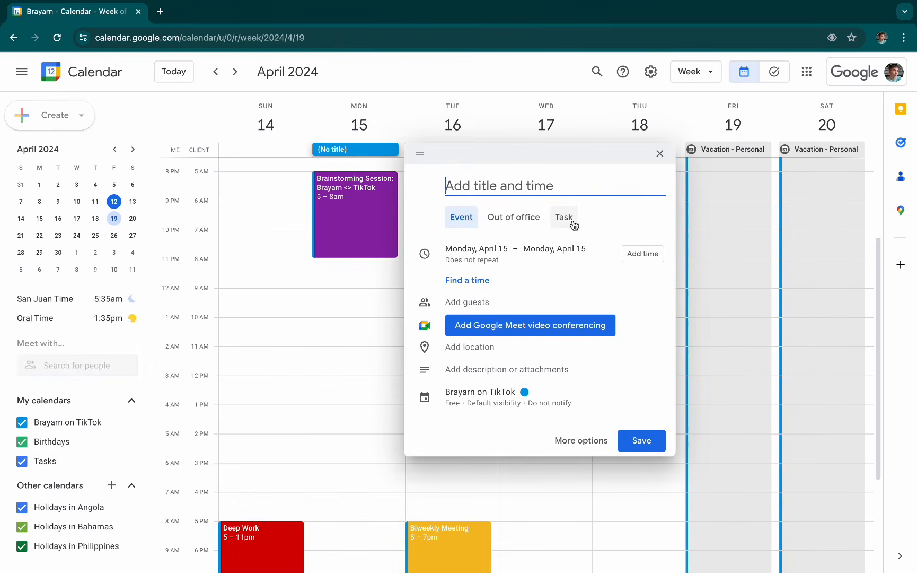
left_click(406, 77)
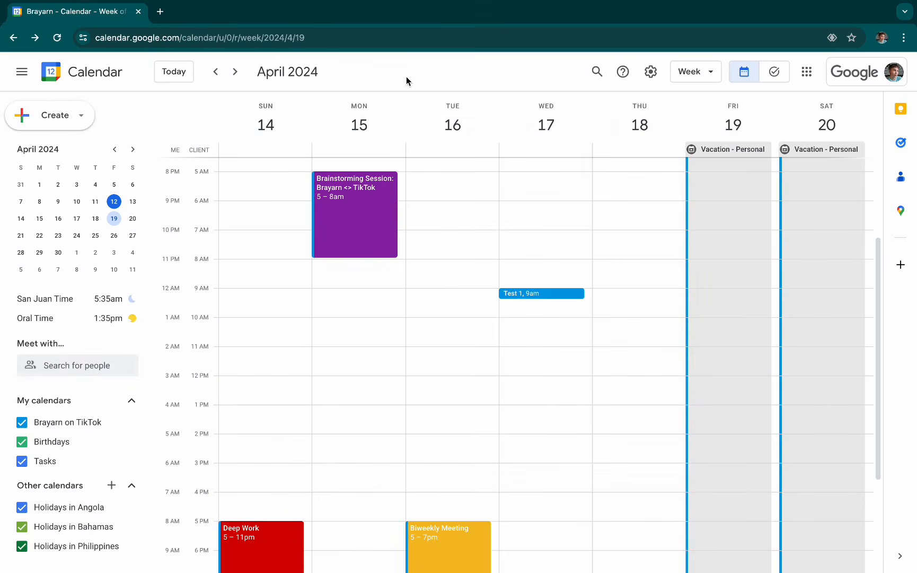
left_click(450, 271)
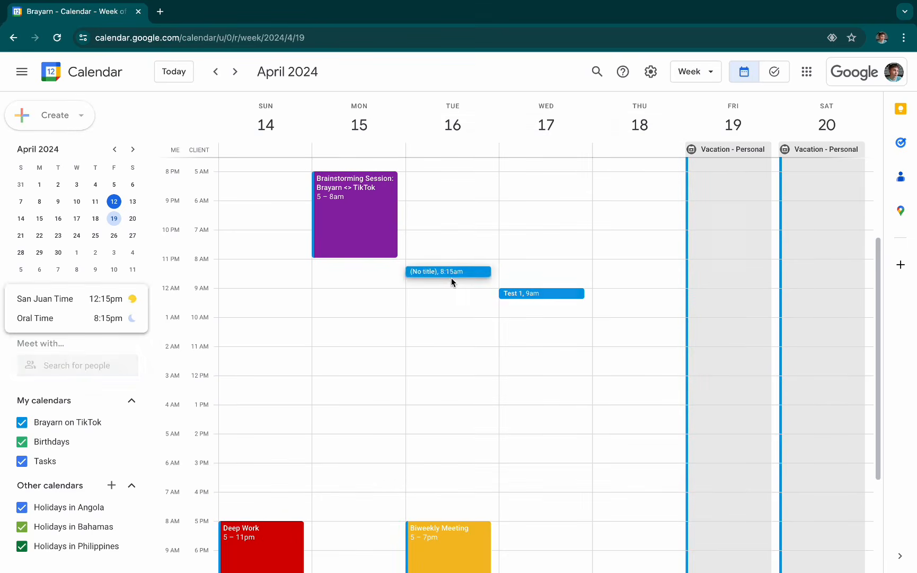
left_click(399, 321)
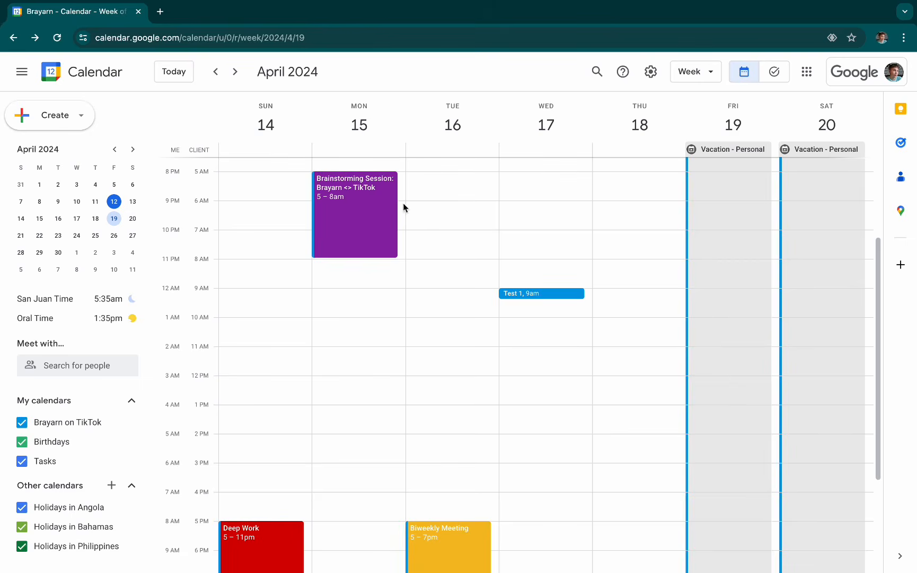
scroll(410, 378, "down", 3)
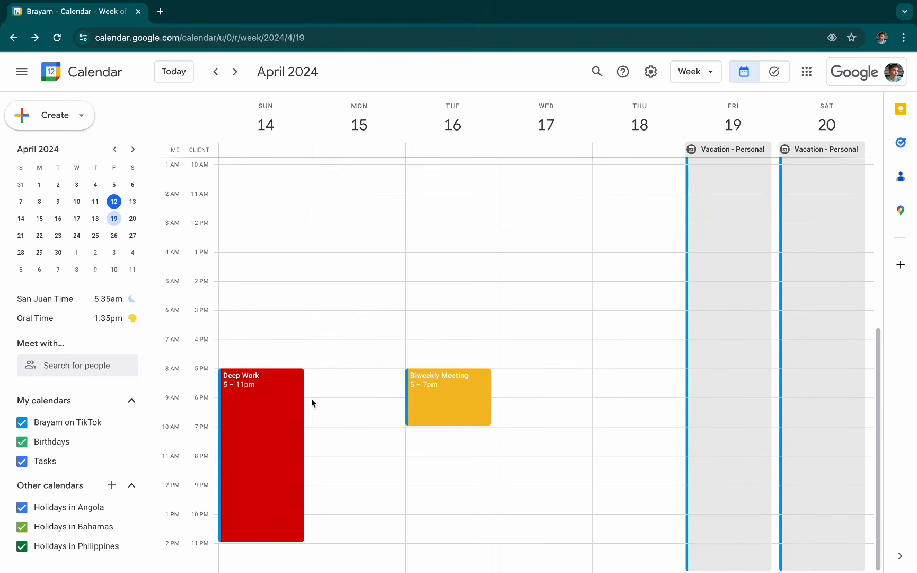
left_click(308, 403)
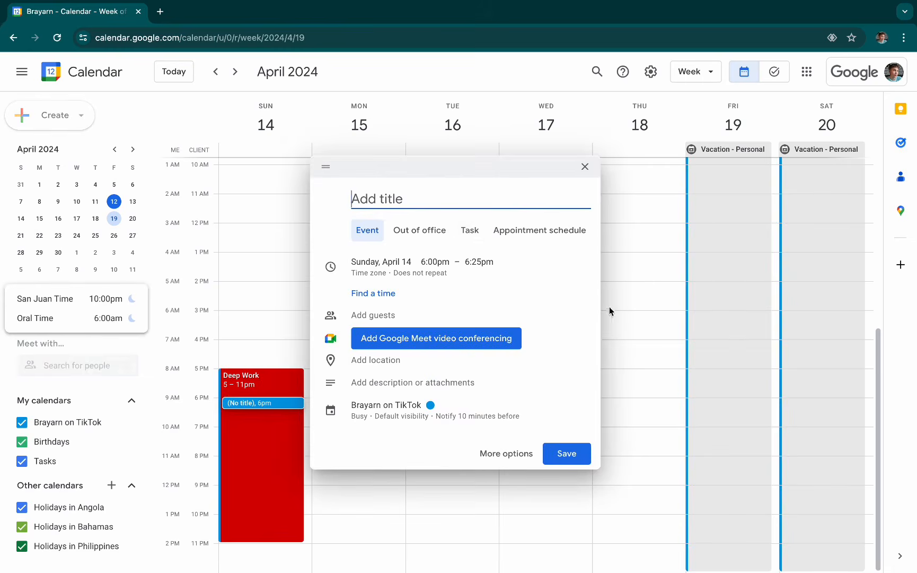
left_click(631, 310)
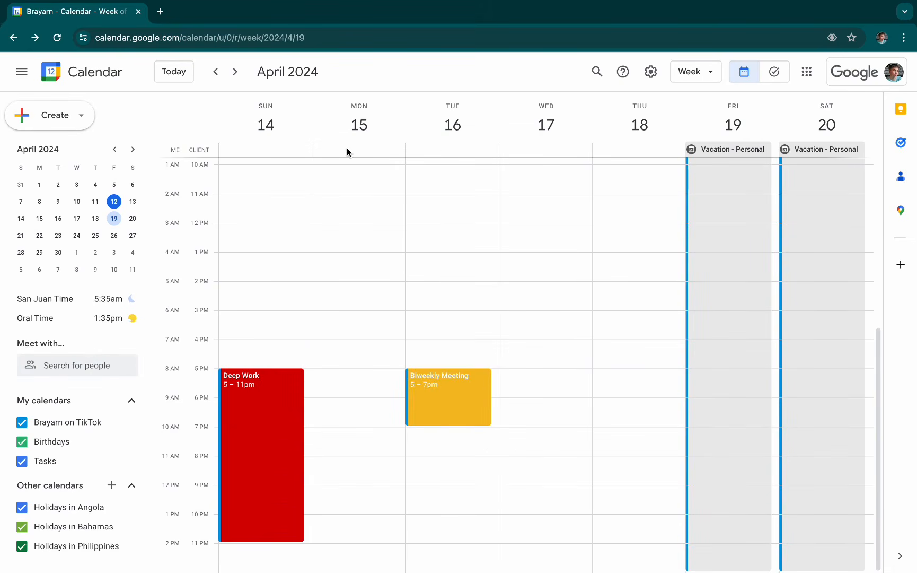
- Create an all-day task on Monday, April 15 titled "Finish the Quarterly Report - Finance" and dismiss the tasks introduction
left_click(363, 149)
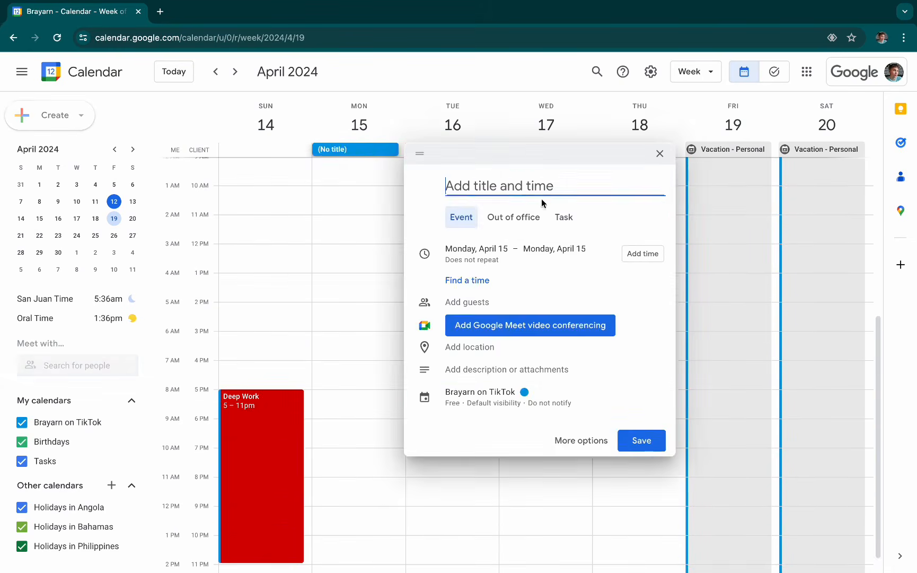
left_click(565, 218)
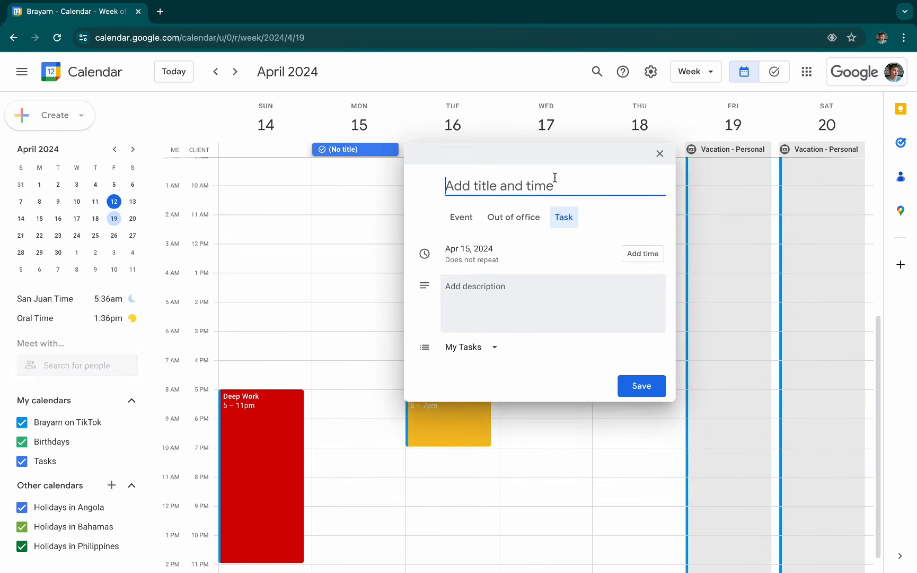
type("Fini")
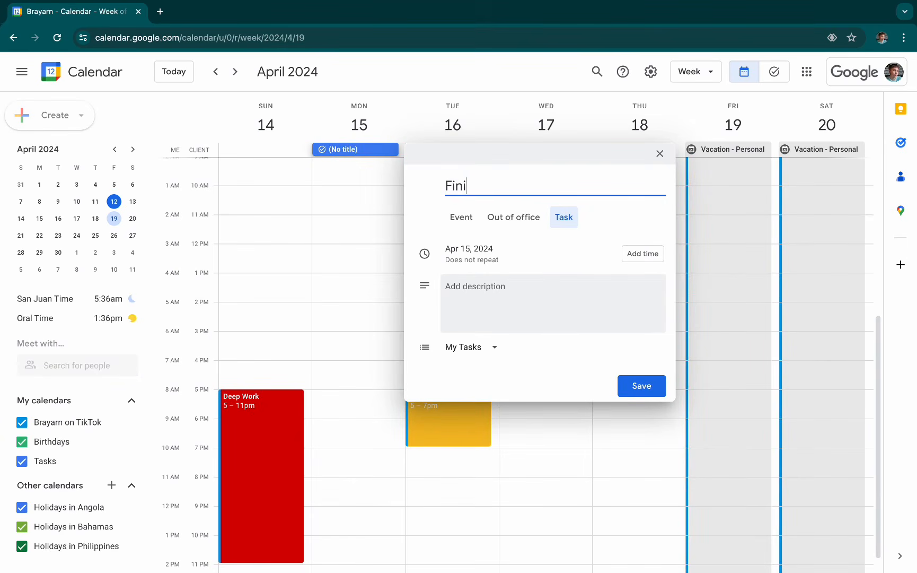
type("sh the Quarte")
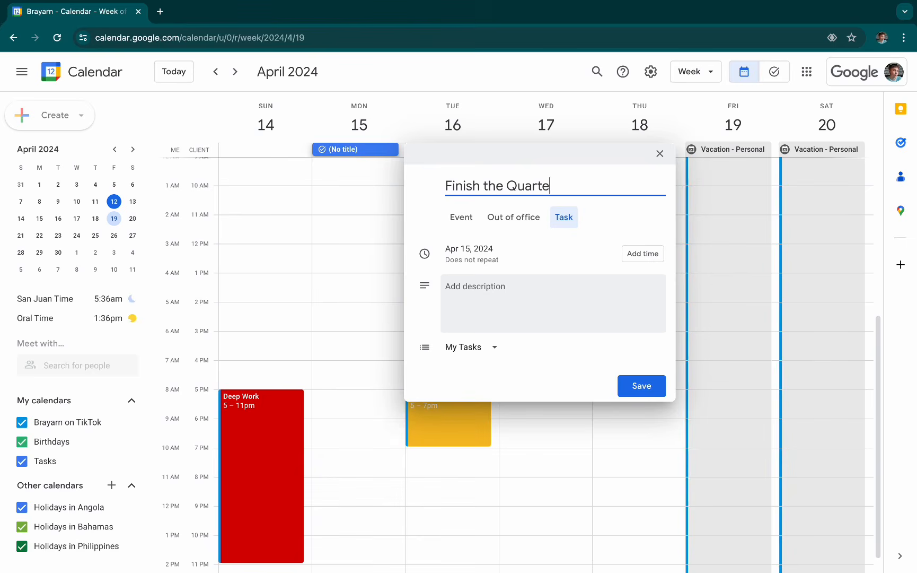
type("rly Report - Finance")
left_click(479, 299)
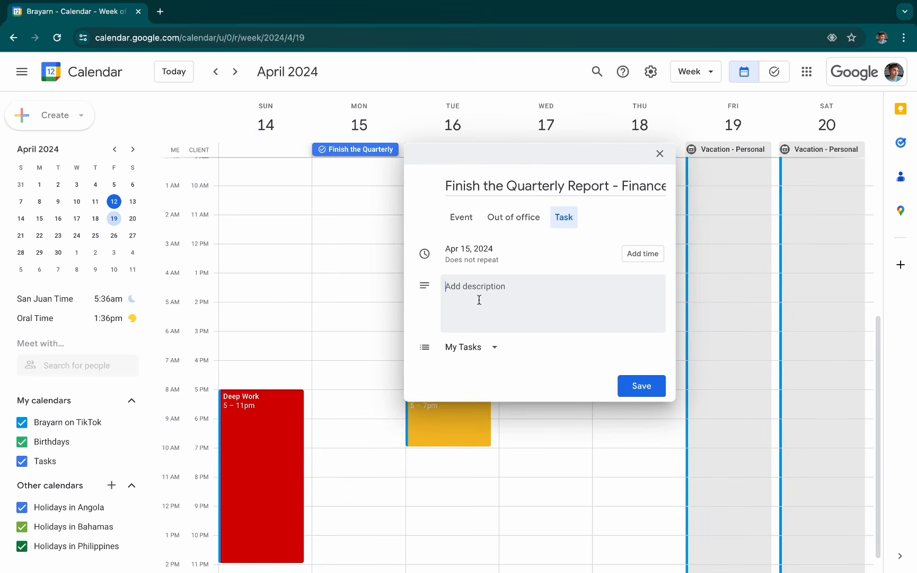
left_click(656, 387)
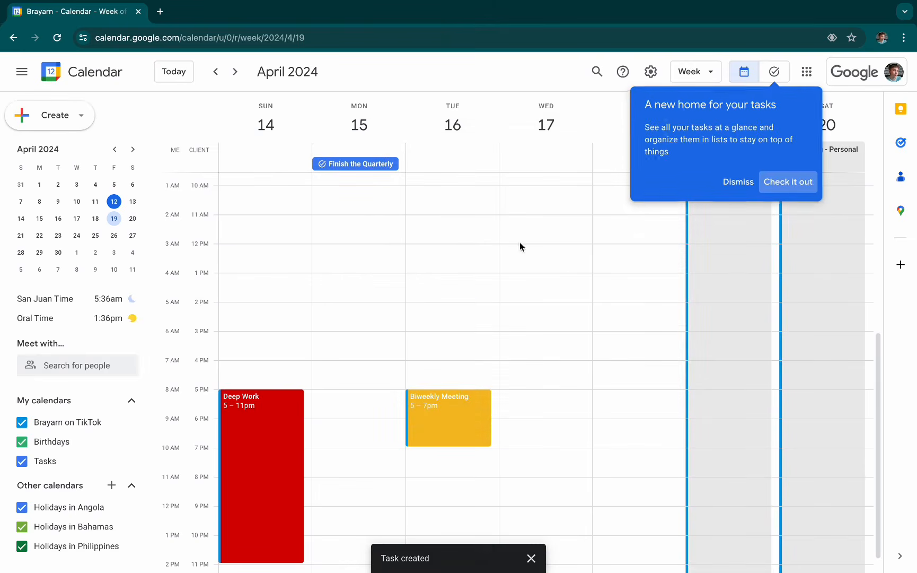
left_click(733, 182)
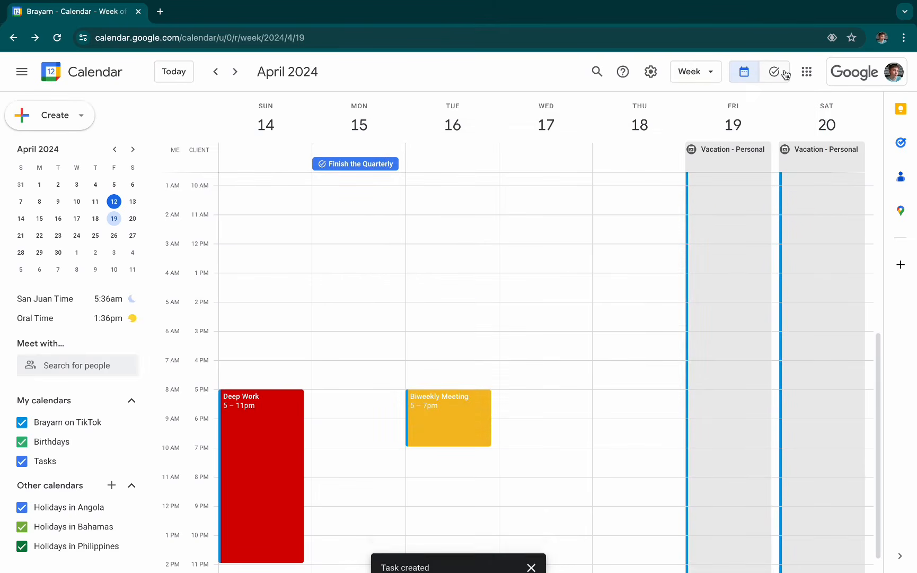
- Look over all tasks in the full Tasks view and return to the week calendar
left_click(781, 73)
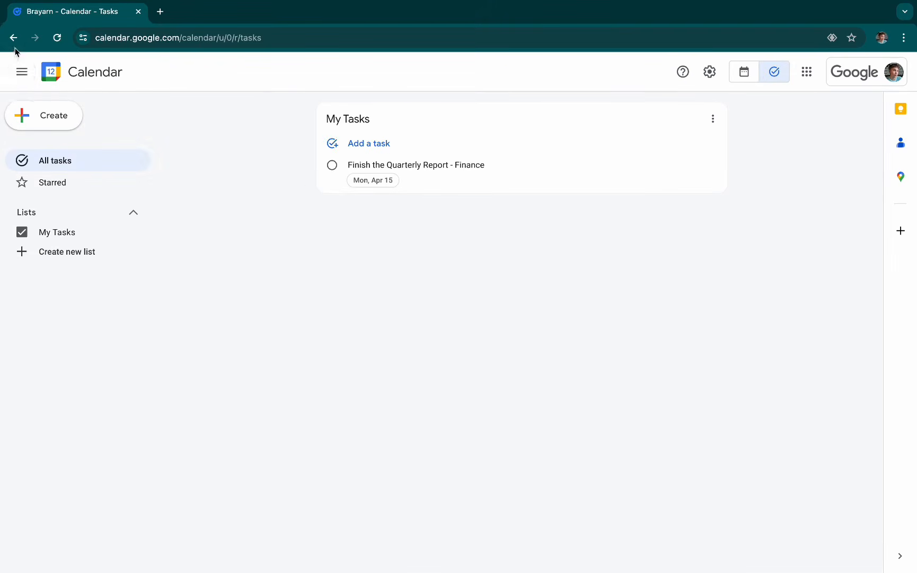
left_click(22, 73)
left_click(25, 74)
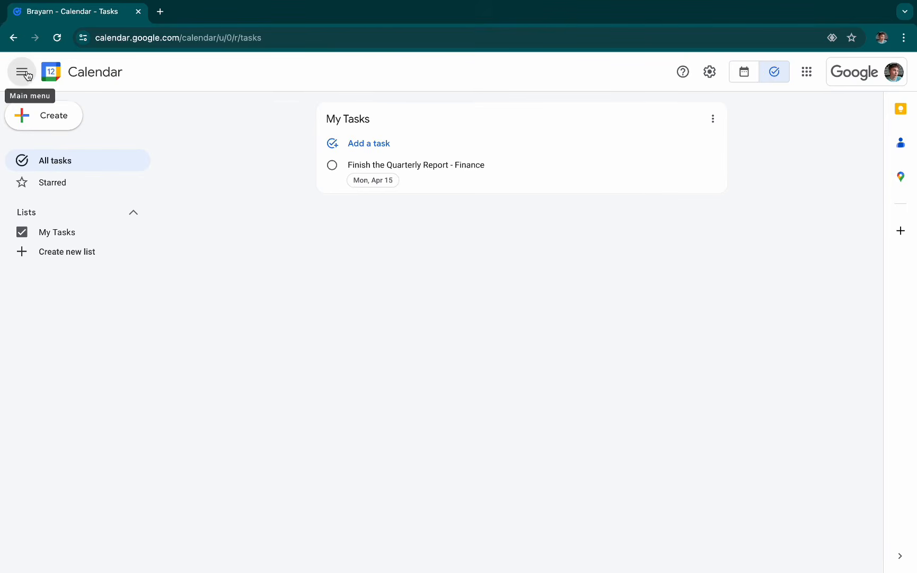
left_click(20, 39)
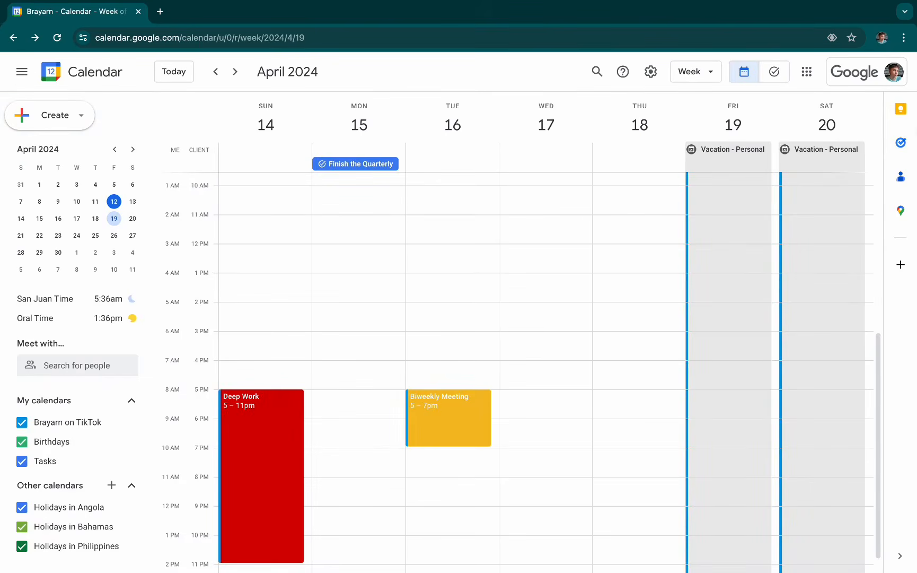
- Show the My Tasks list alongside the week calendar
left_click(901, 142)
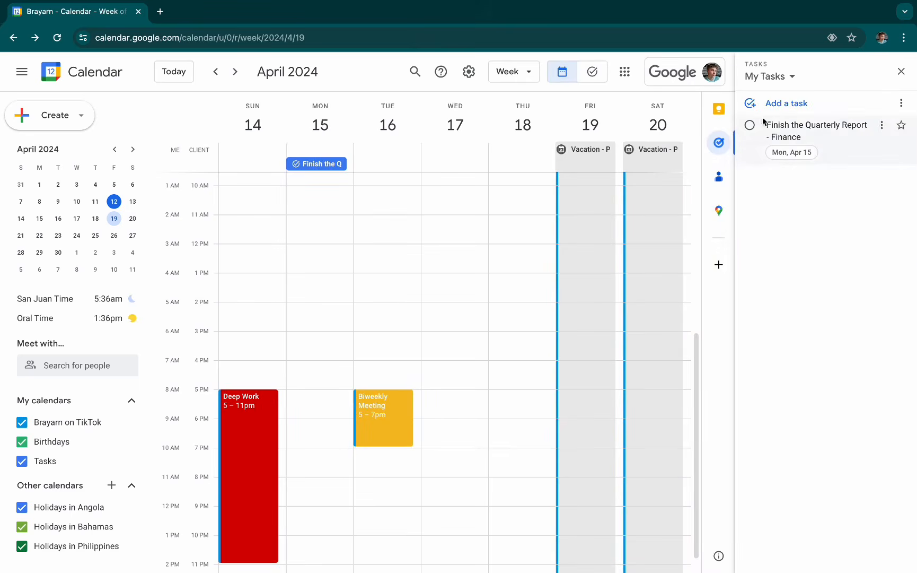
left_click(908, 76)
left_click(900, 142)
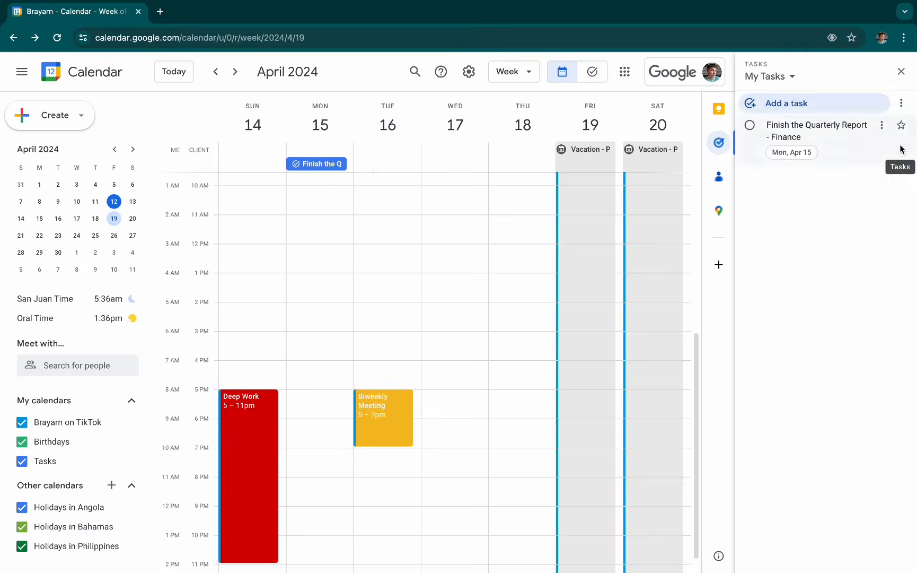
- Create a second all-day task titled "Create Notes" on Monday, April 15 in My Tasks
left_click(352, 156)
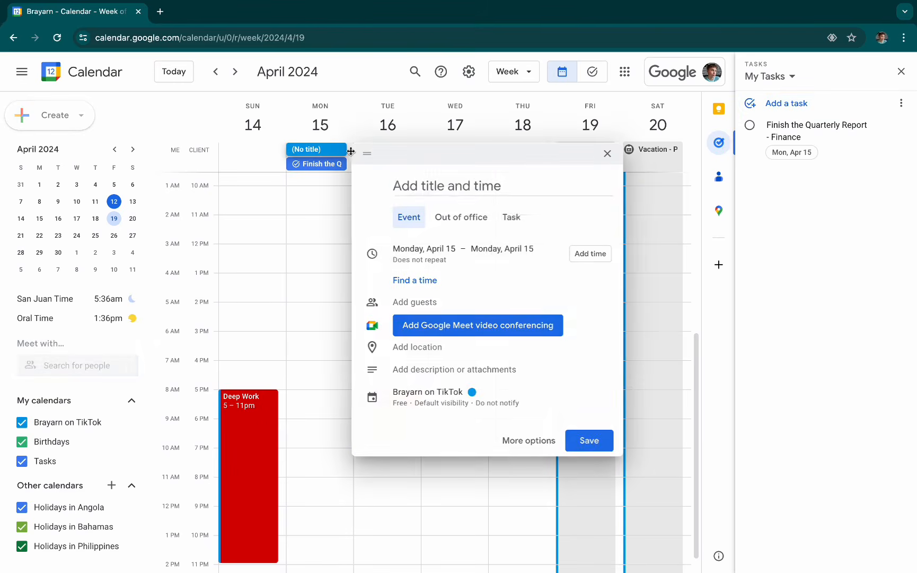
left_click(521, 220)
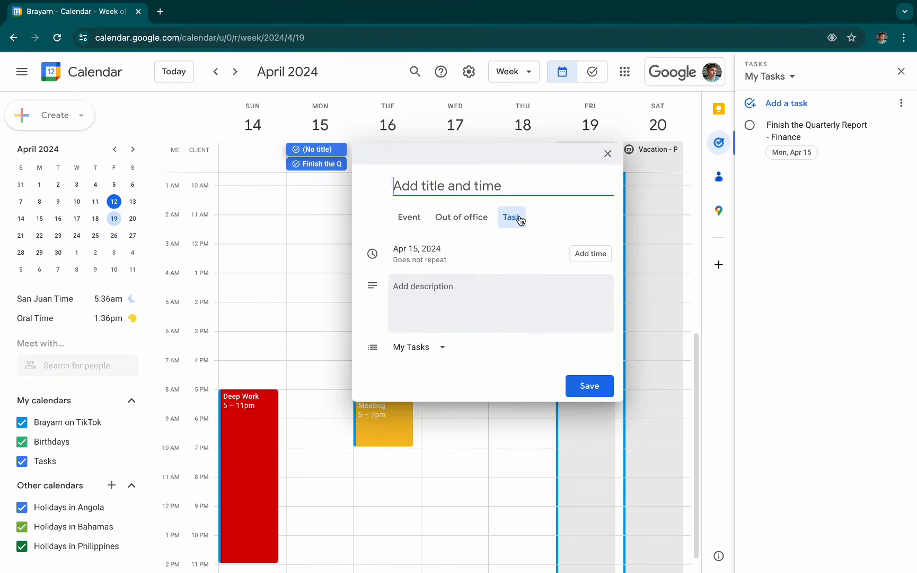
type("C")
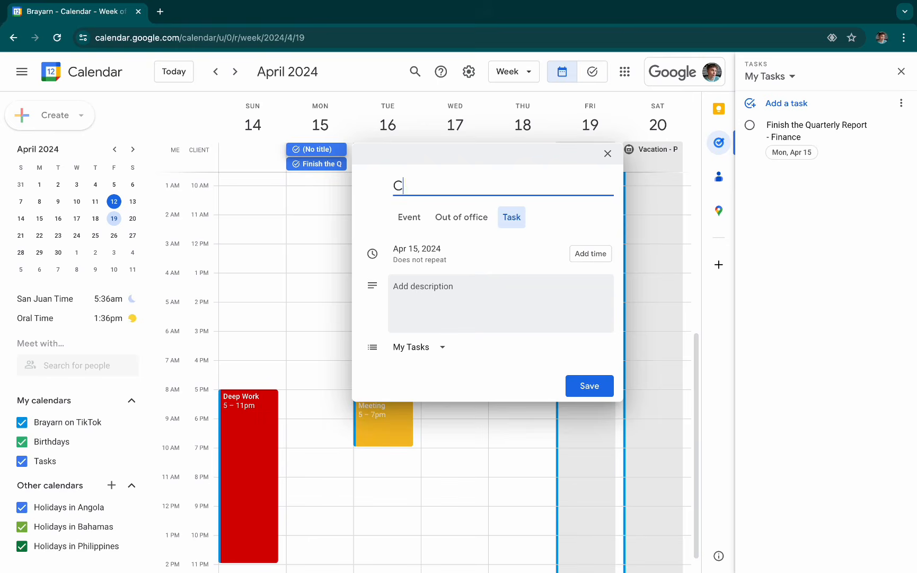
type("reate Notes")
left_click(595, 388)
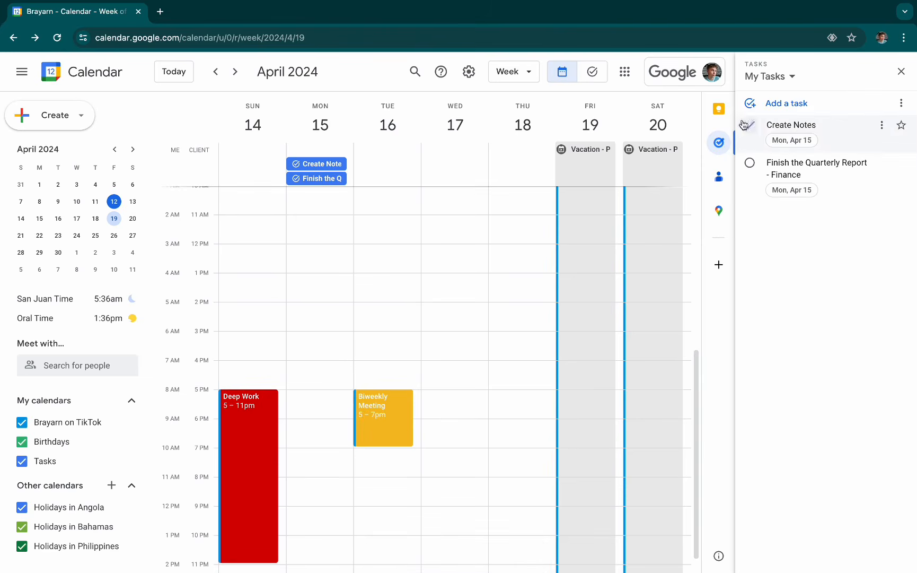
- Mark the "Create Notes" and "Finish the Quarterly Report - Finance" tasks as completed and close the task list
left_click(349, 168)
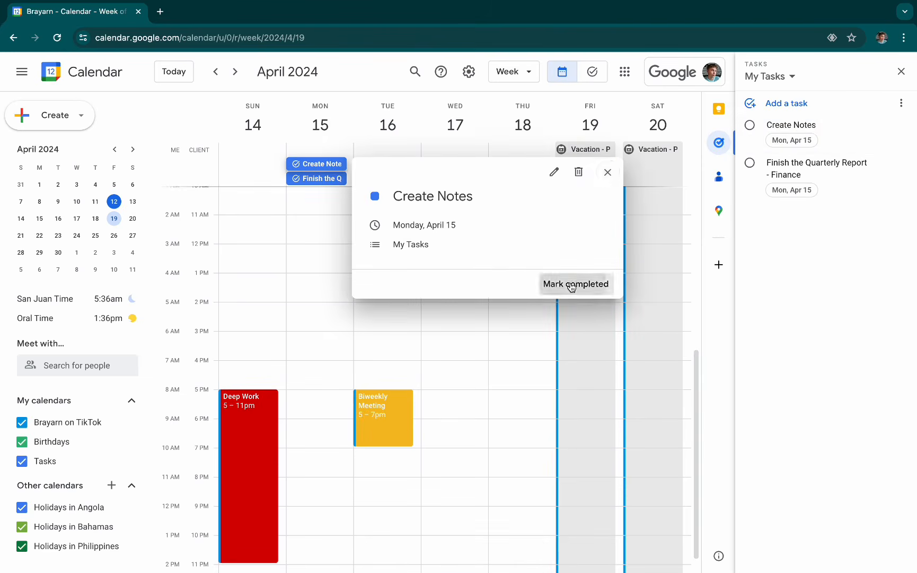
left_click(574, 282)
left_click(750, 162)
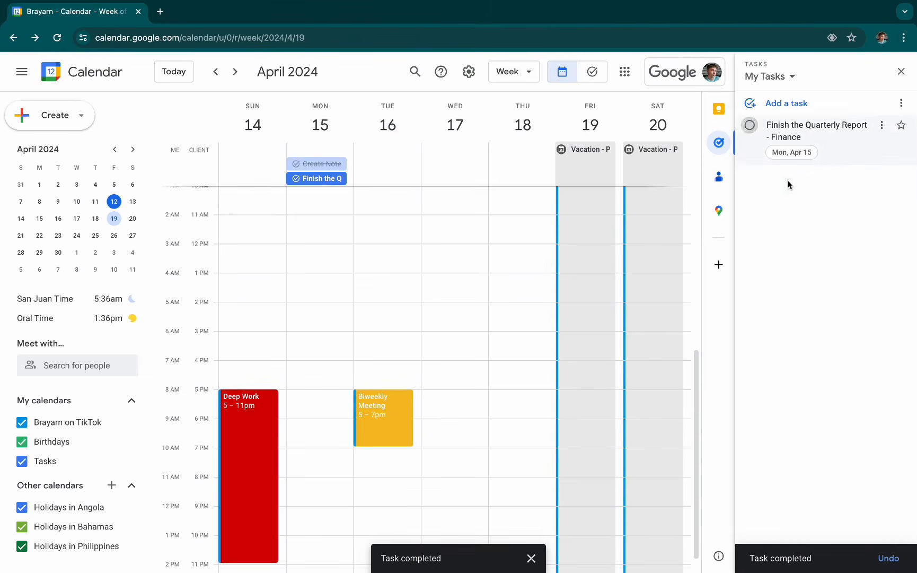
left_click(902, 72)
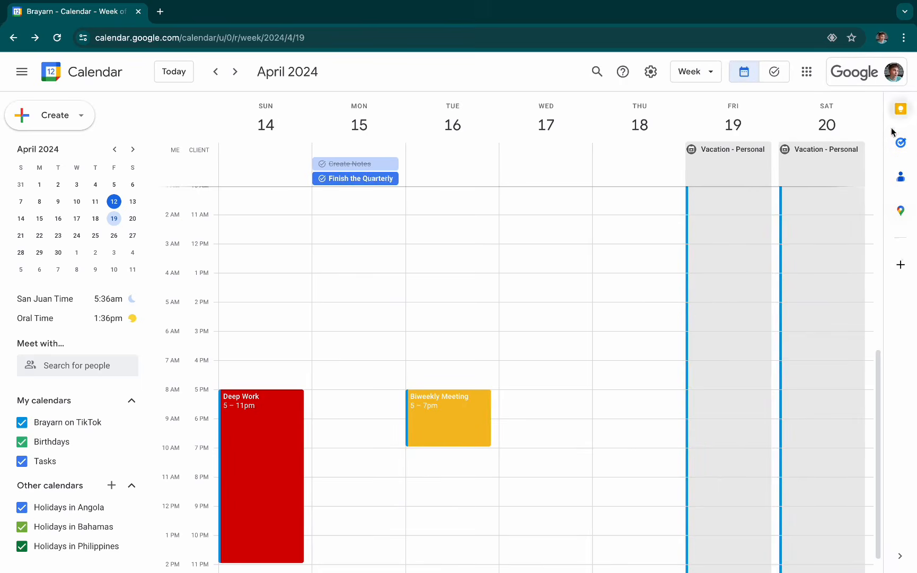
left_click(901, 267)
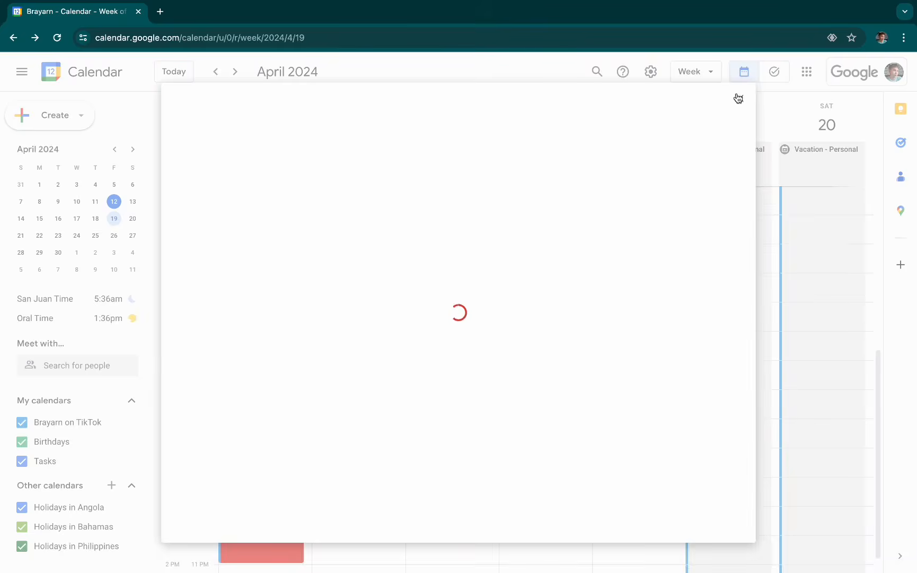
left_click(738, 98)
left_click(438, 249)
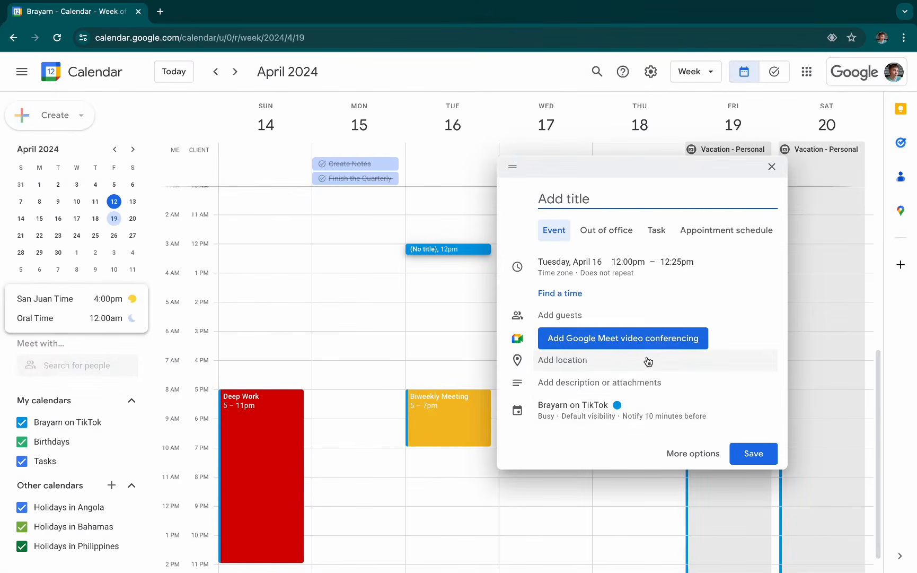
left_click(772, 167)
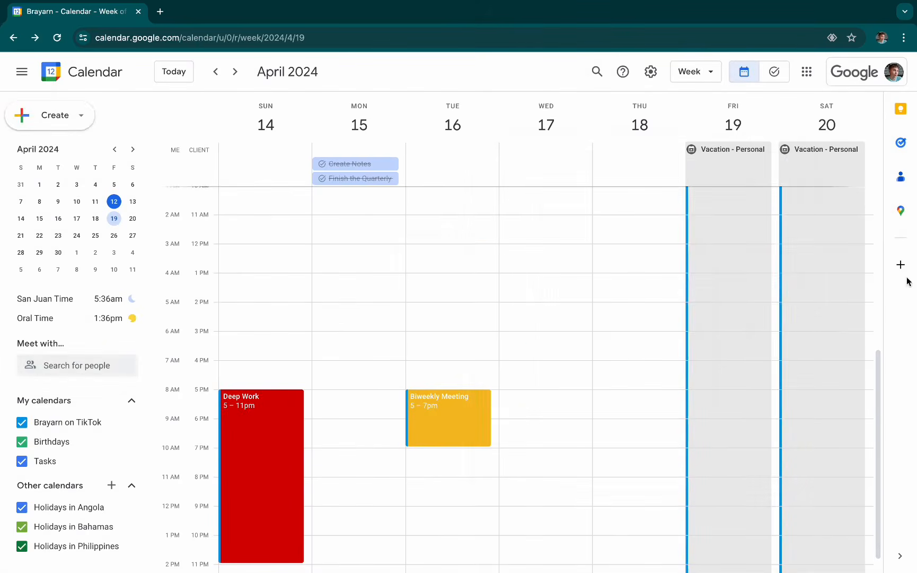
- Search the Google Workspace Marketplace for Zoom and open the Zoom for Google Workspace listing
left_click(906, 265)
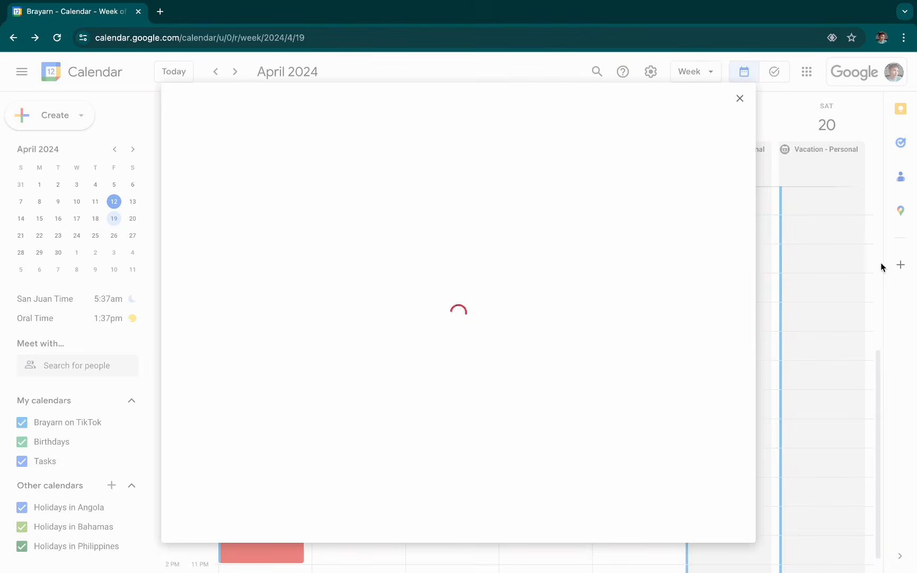
scroll(563, 352, "down", 13)
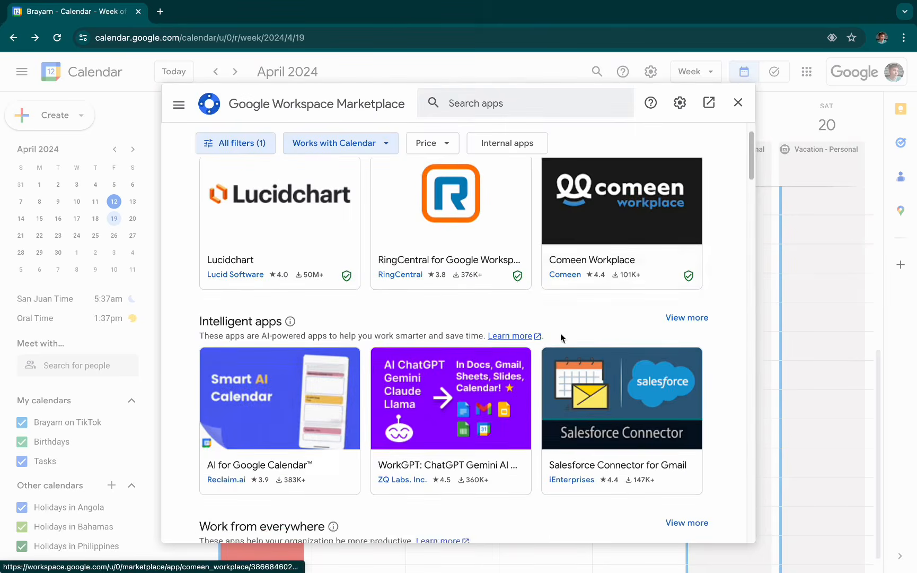
scroll(563, 337, "up", 13)
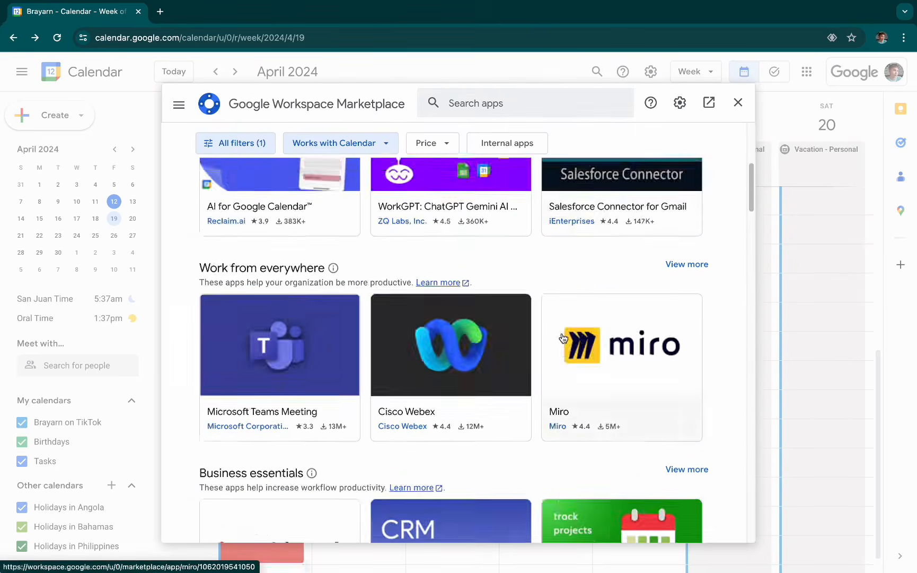
left_click(510, 107)
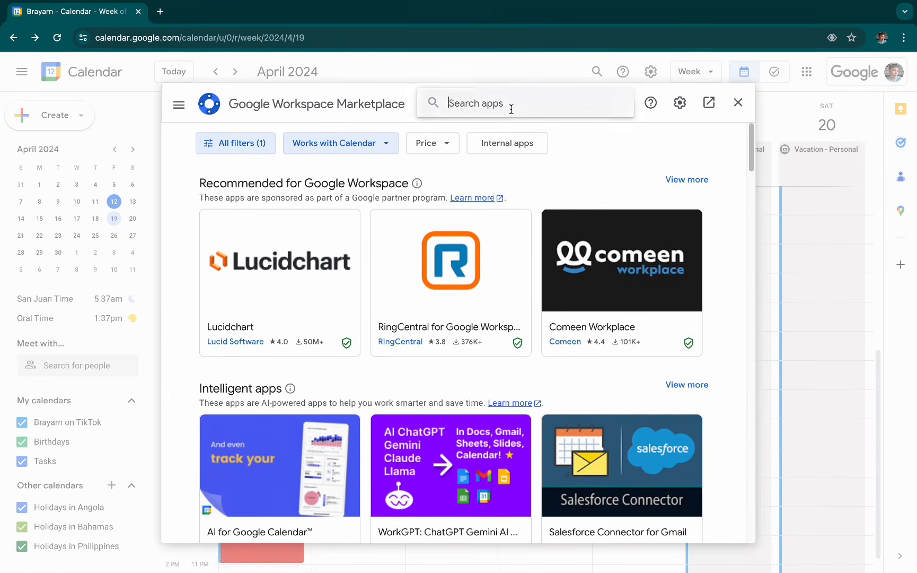
type("Zoom")
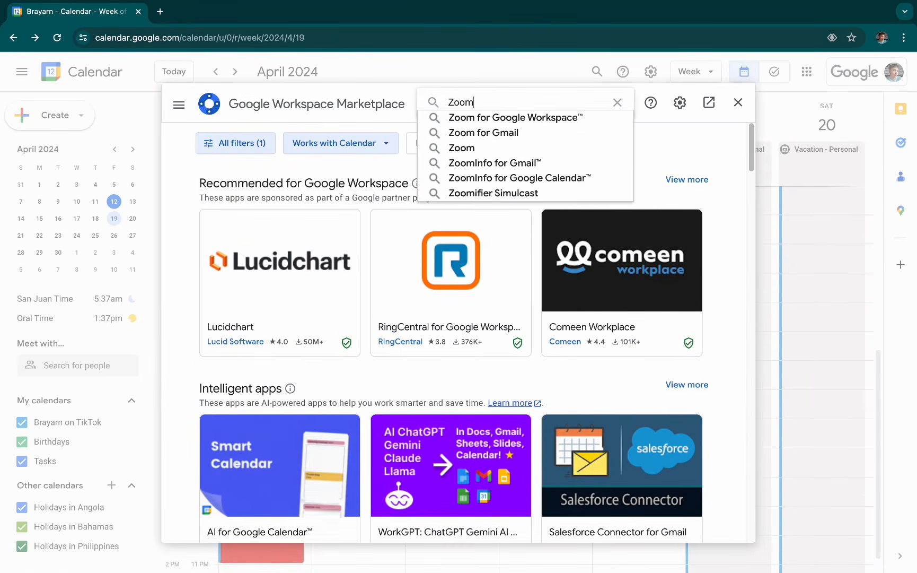
left_click(537, 122)
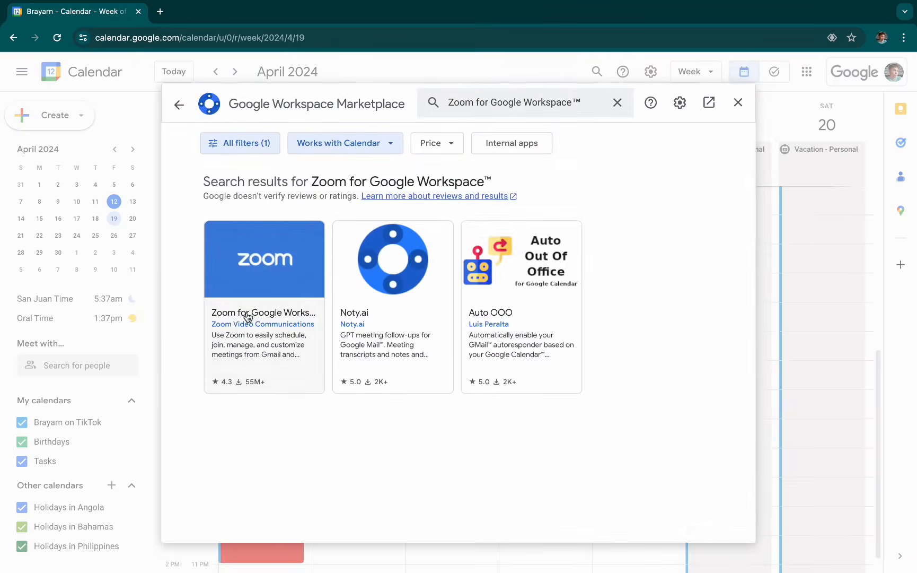
left_click(249, 314)
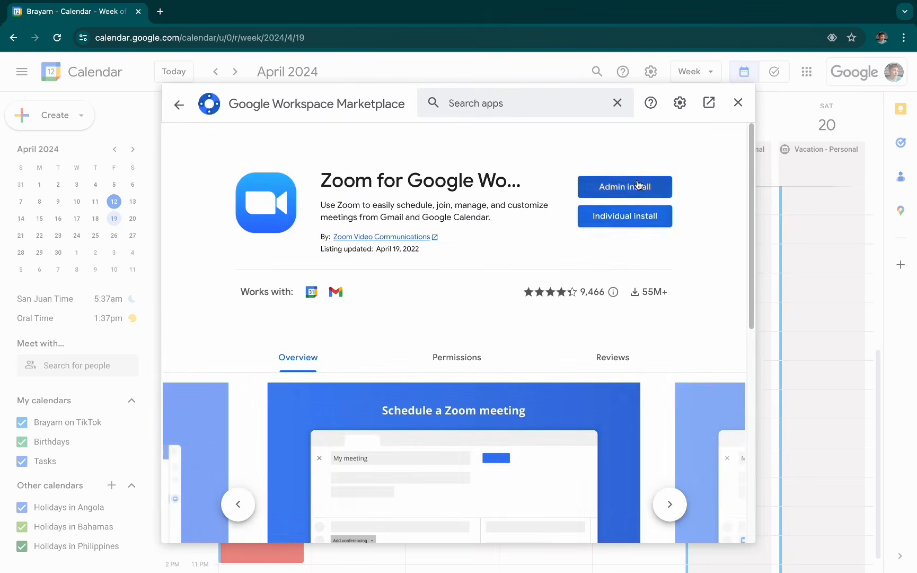
- Install Zoom for Google Workspace as an individual add-on, granting it access to the Google account, and return to the calendar
left_click(635, 214)
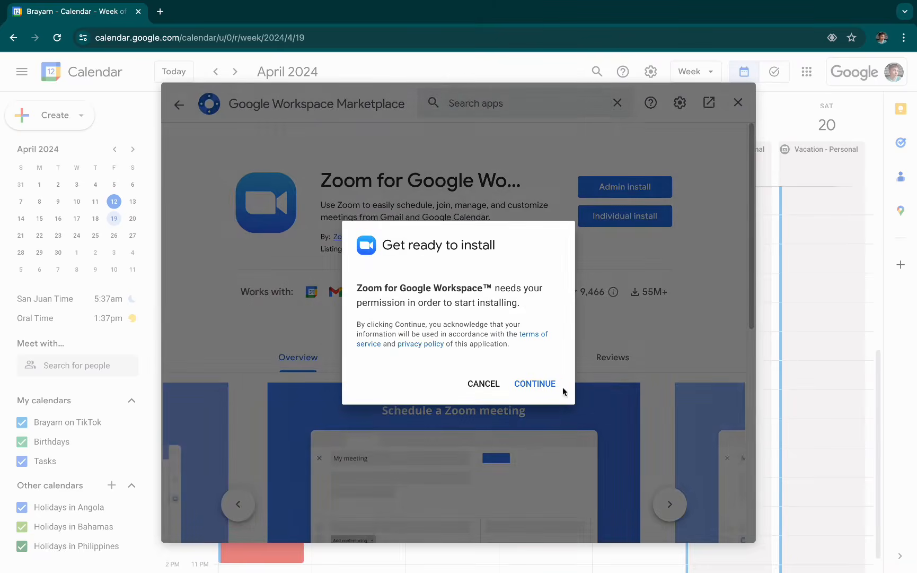
left_click(553, 390)
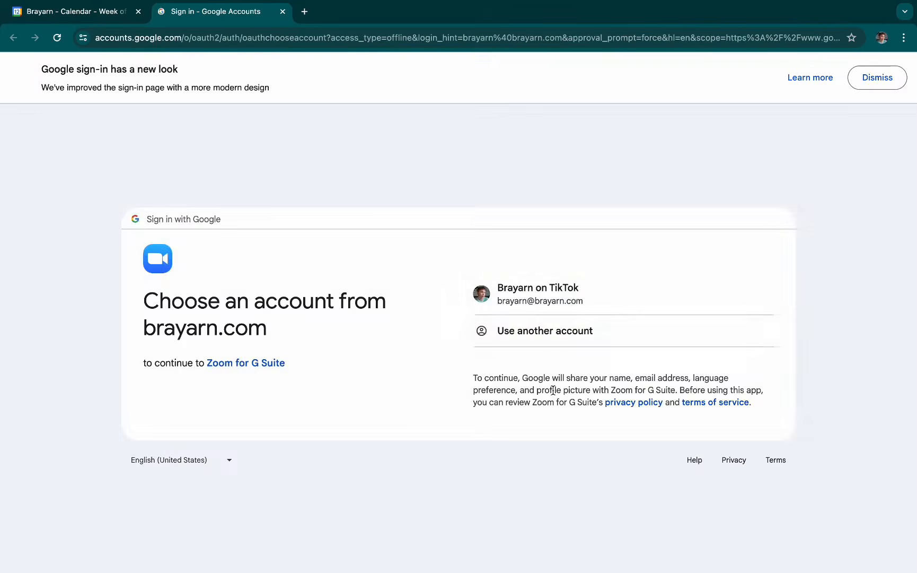
left_click(571, 304)
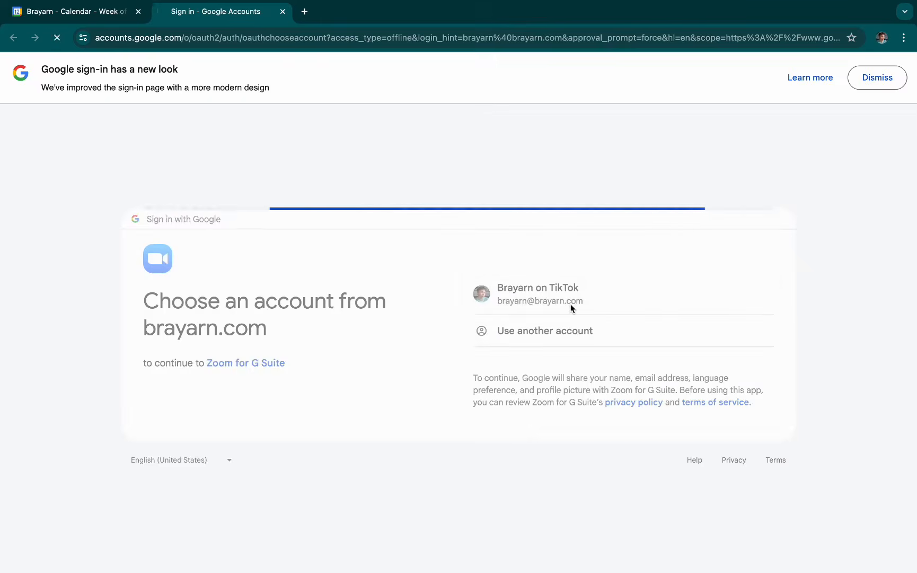
left_click(551, 419)
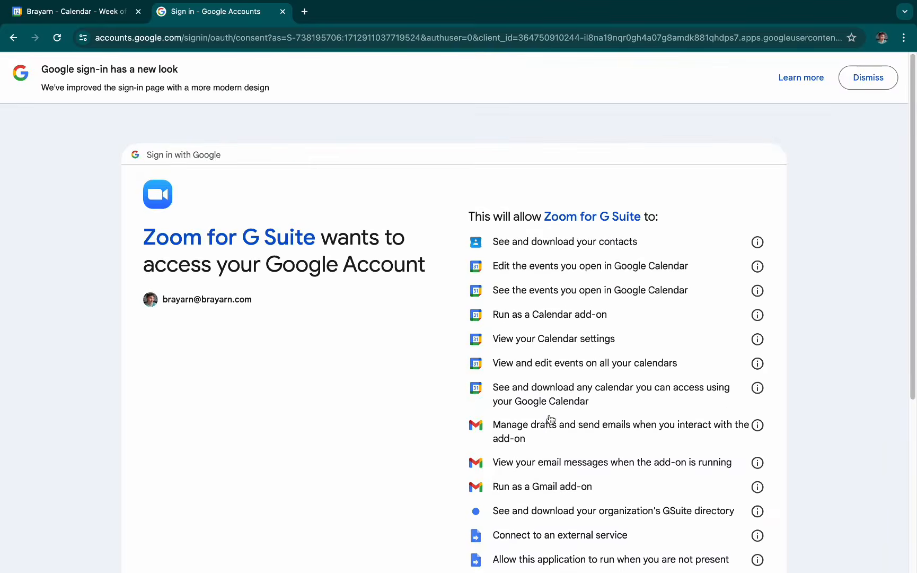
scroll(647, 373, "down", 5)
left_click(613, 468)
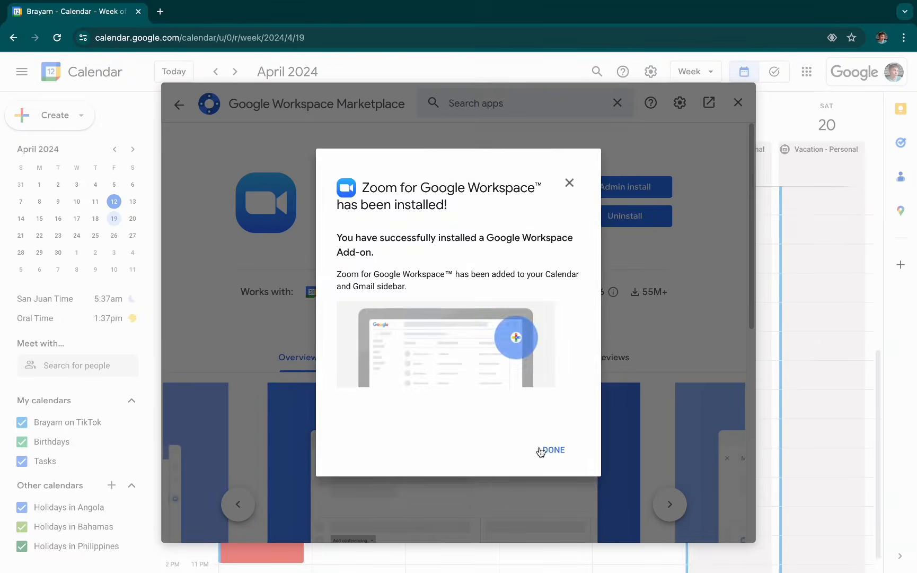
left_click(541, 450)
left_click(737, 103)
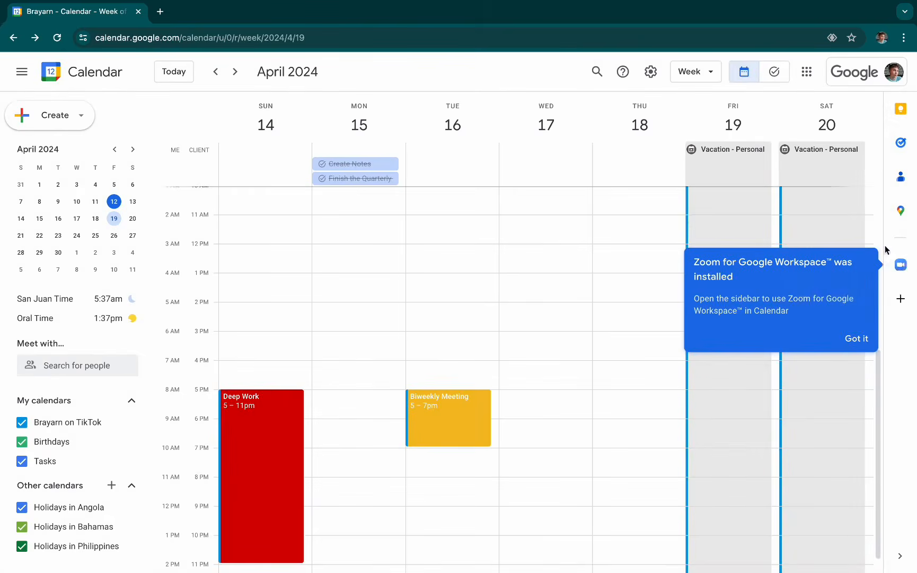
left_click(859, 339)
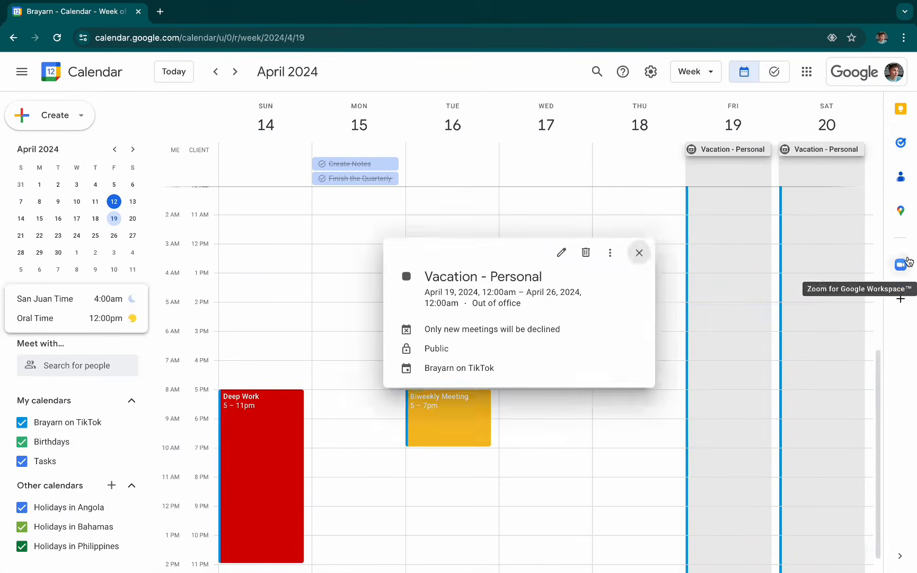
- Sign in to the Zoom add-on with the Google account and authorize it, allowing shared access permissions
left_click(901, 264)
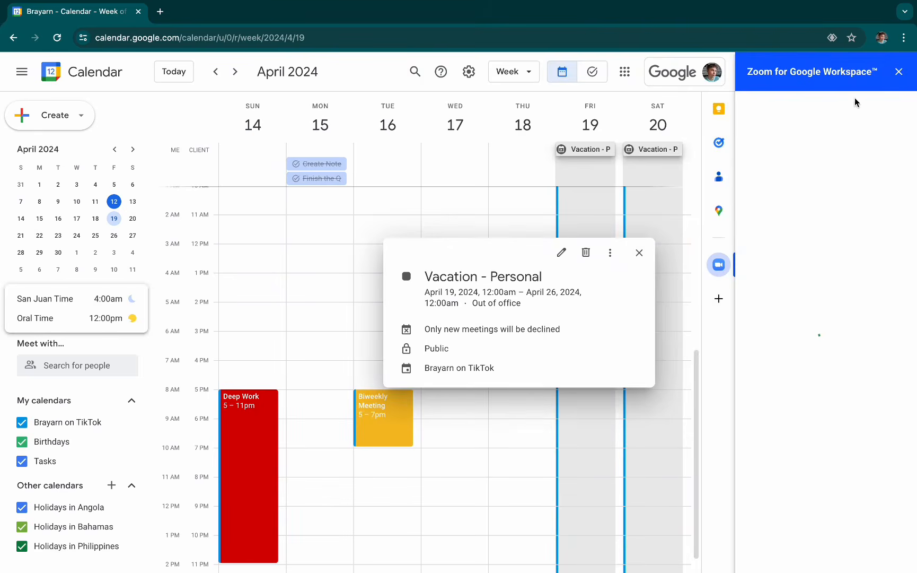
left_click(812, 300)
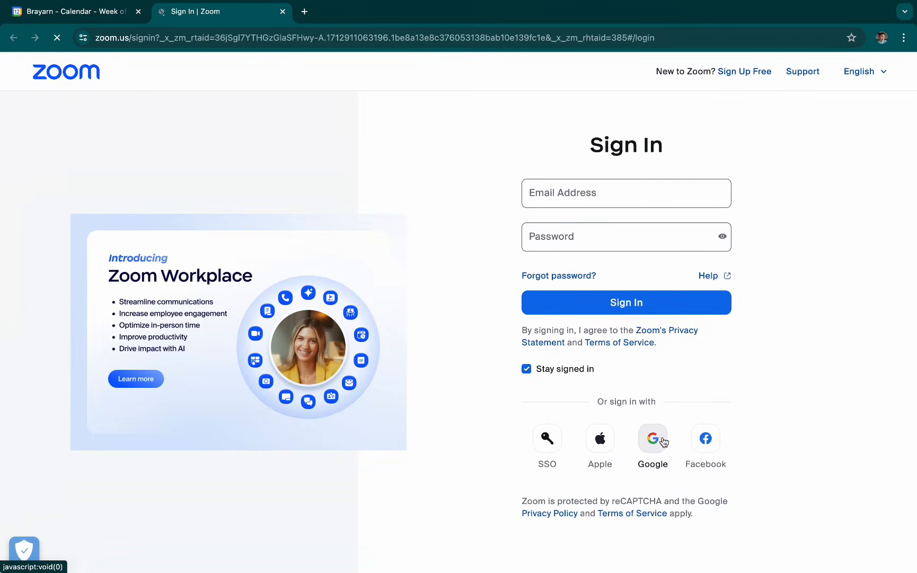
left_click(664, 450)
left_click(584, 292)
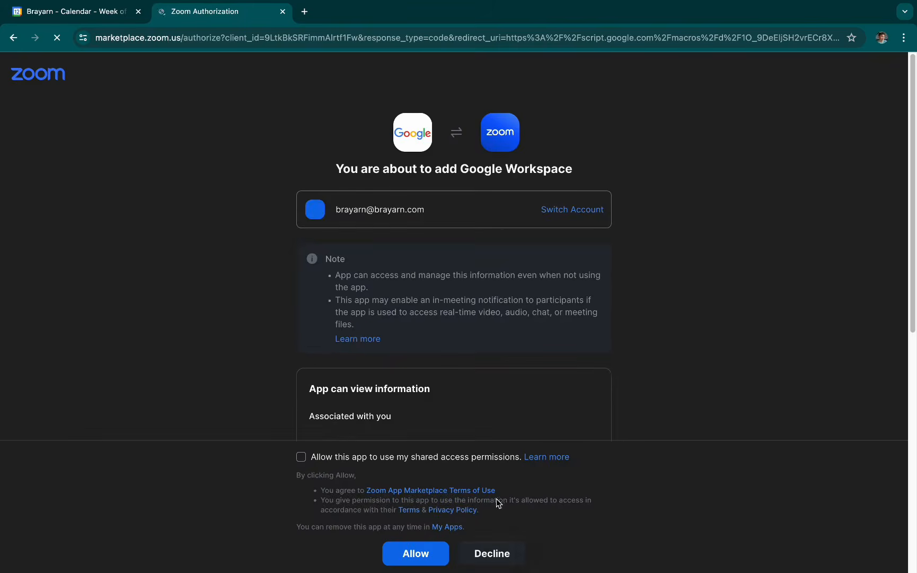
left_click(301, 456)
left_click(414, 553)
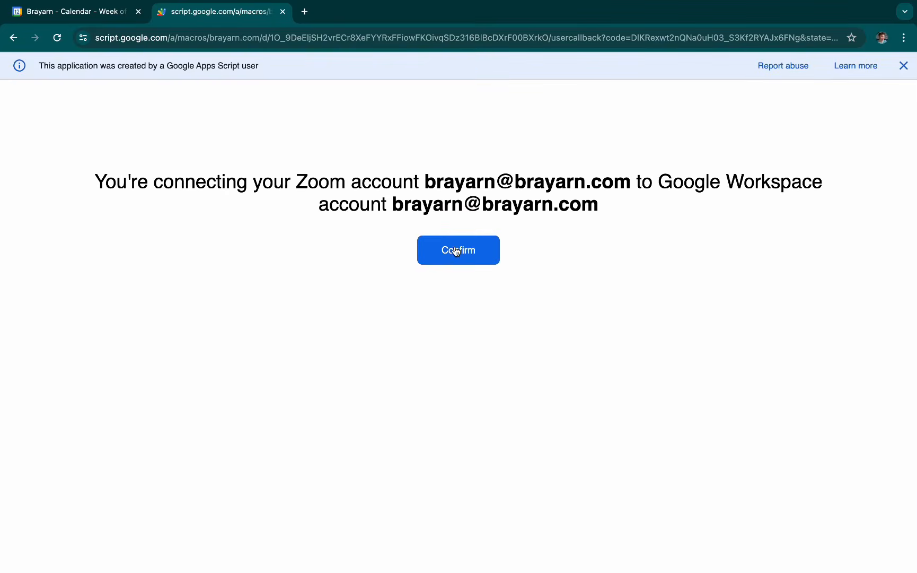
left_click(456, 252)
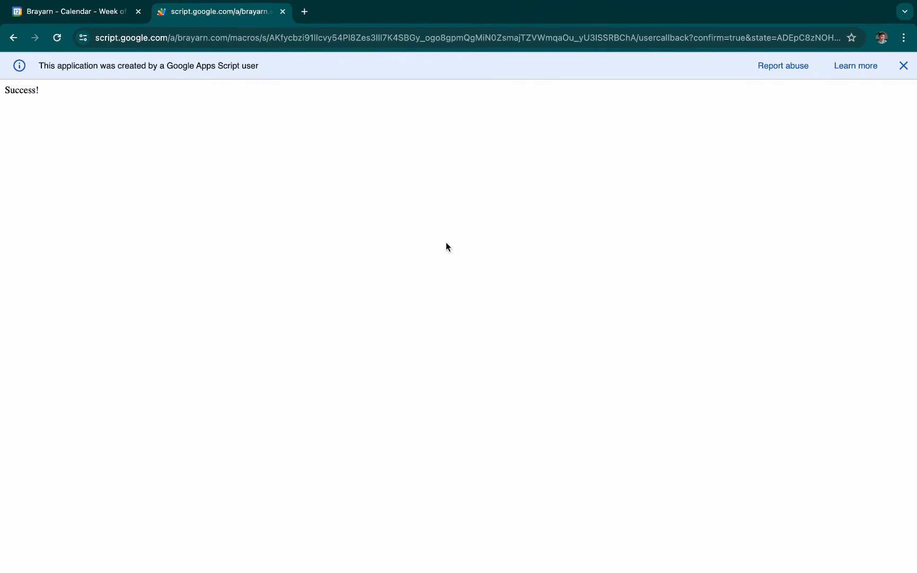
left_click(283, 12)
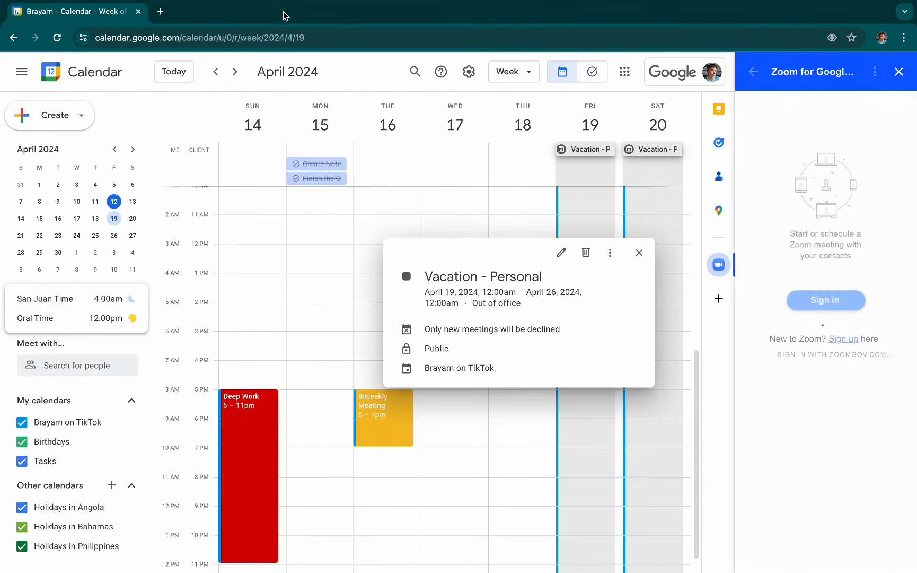
- Close the Zoom add-on, reload the calendar page and dismiss the tip about hiding completed tasks
left_click(901, 78)
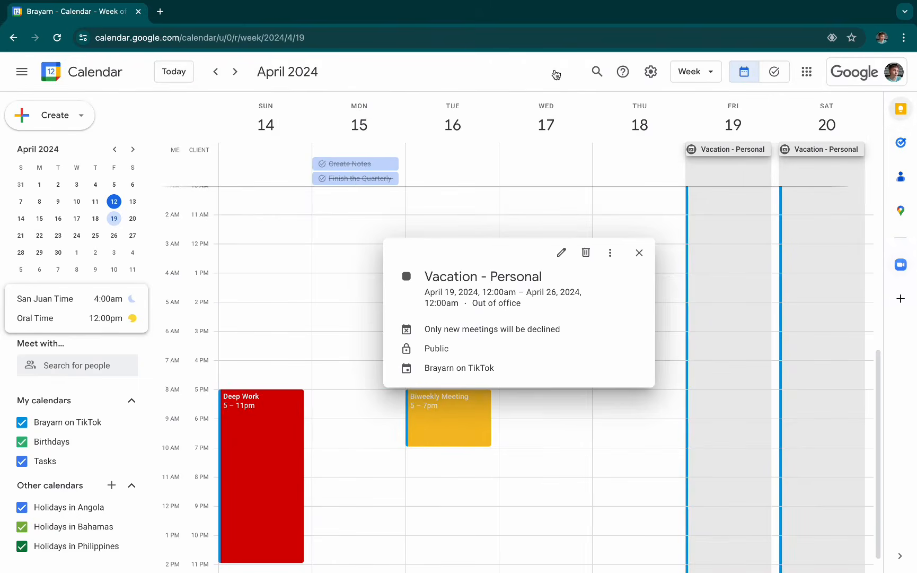
left_click(57, 38)
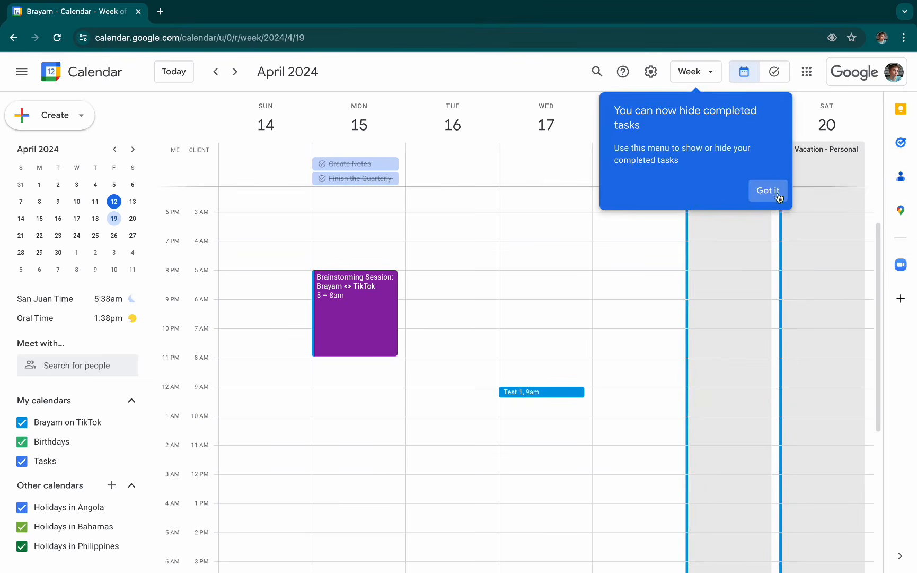
left_click(766, 191)
- Draft an event on Tuesday, April 16, 5:00am to 5:50am, titled "Weekly: 1:1 with" plus the person's name, in the full event editor
left_click_drag(446, 279, 449, 298)
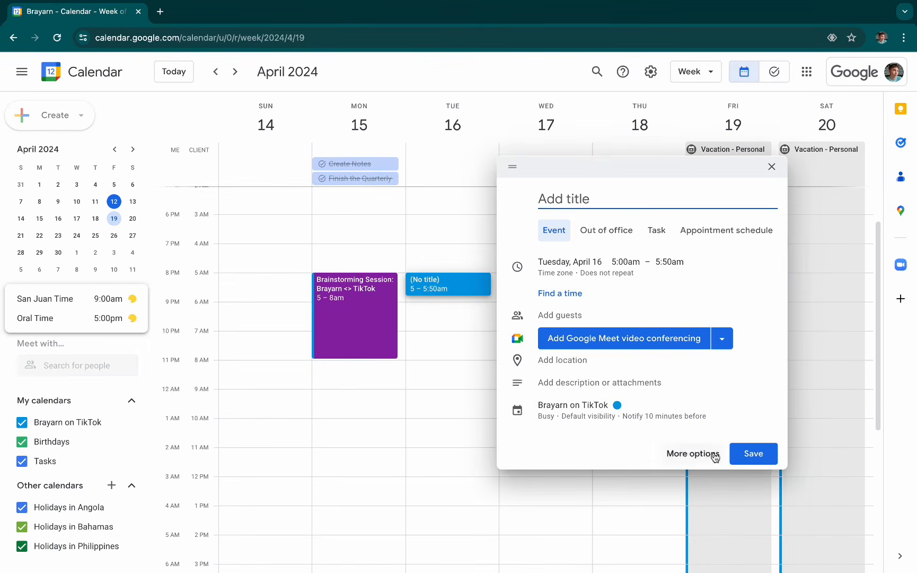
left_click(708, 452)
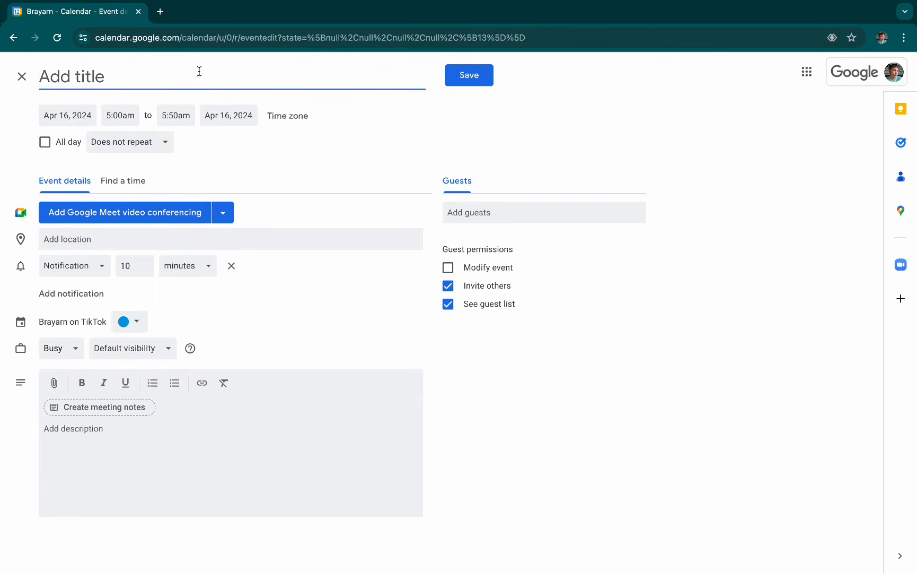
type("Weekly")
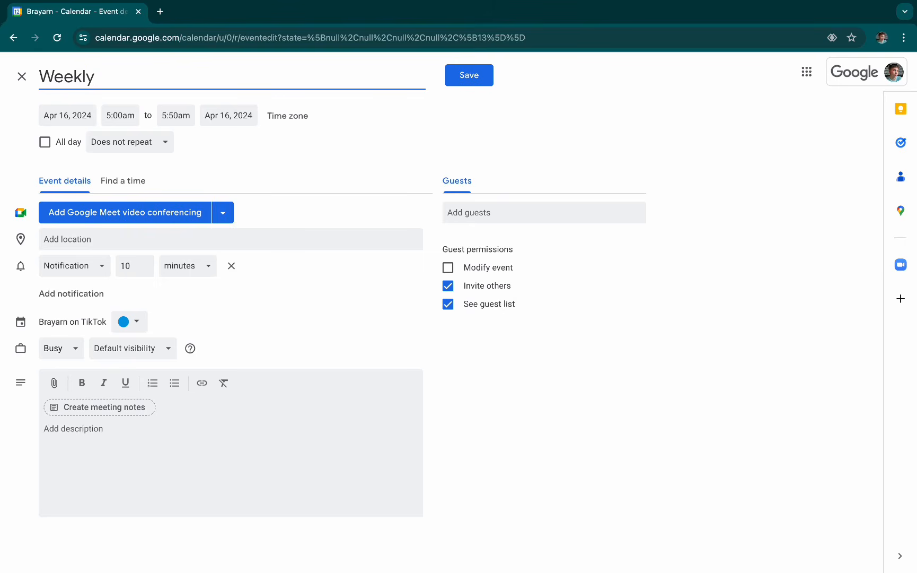
type(": 1:1 with Brayarn")
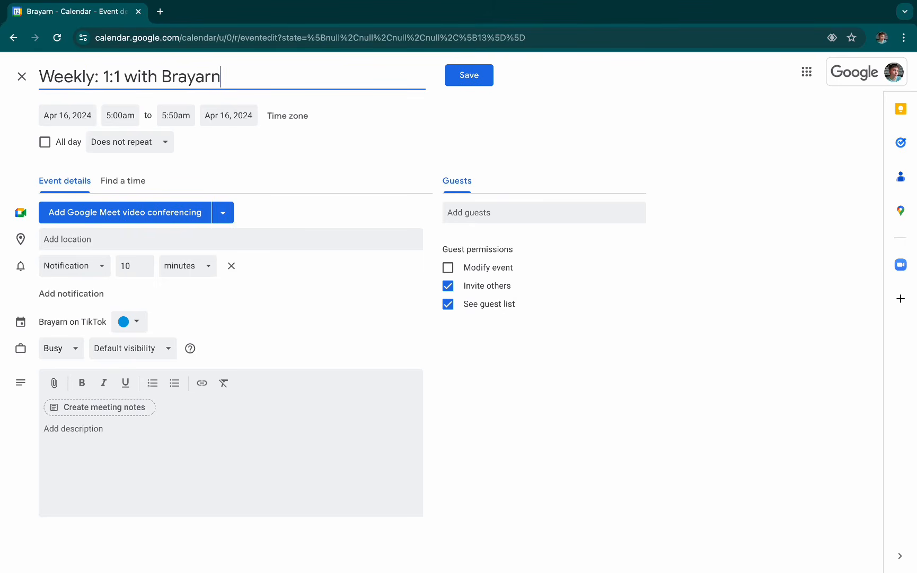
- Add Zoom Meeting conferencing to the event with its join link copied into the location, and save the event
left_click(232, 212)
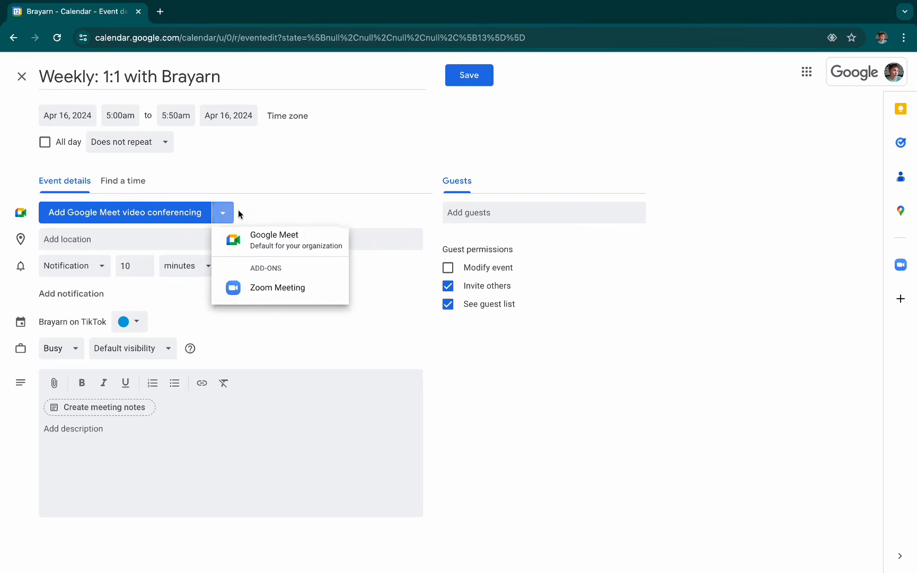
left_click(265, 289)
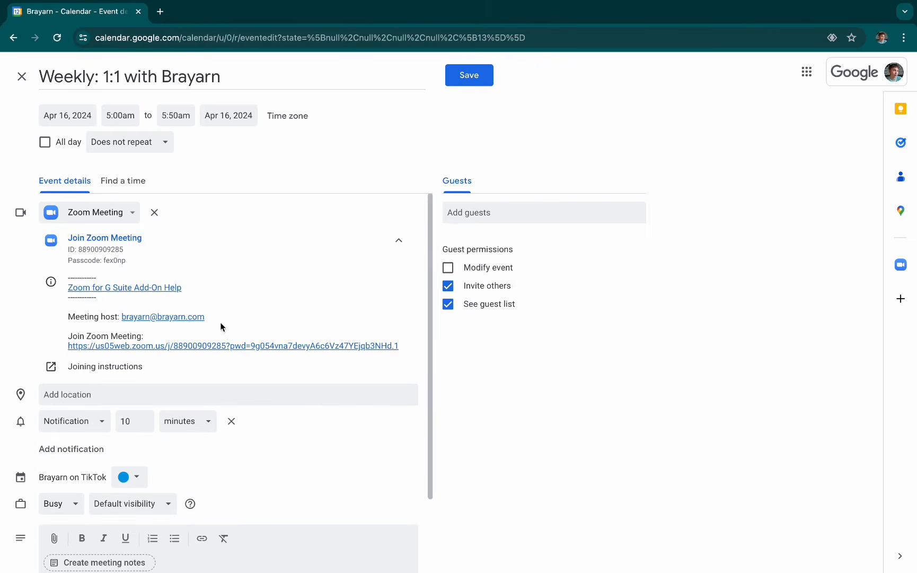
left_click_drag(406, 346, 51, 341)
key("ctrl+c")
left_click(85, 394)
key("ctrl+v")
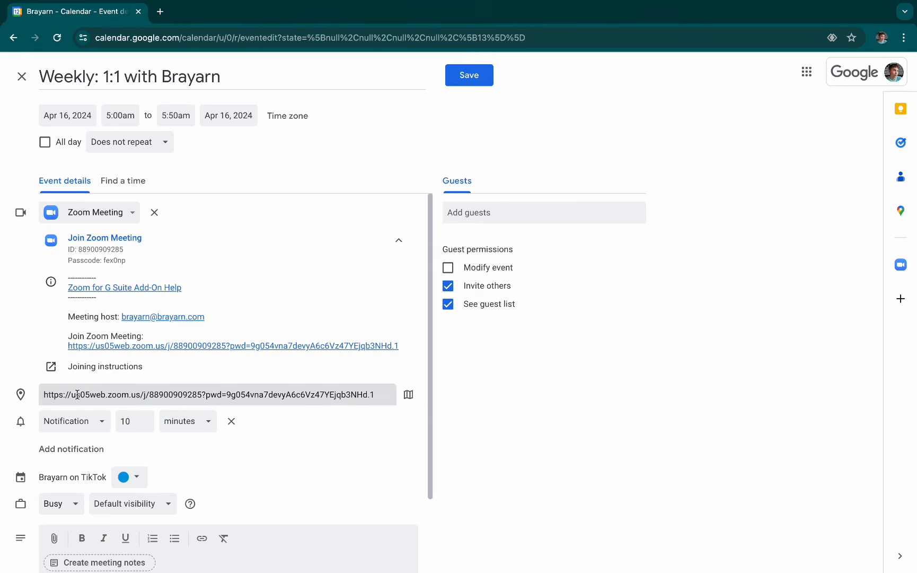
left_click(471, 83)
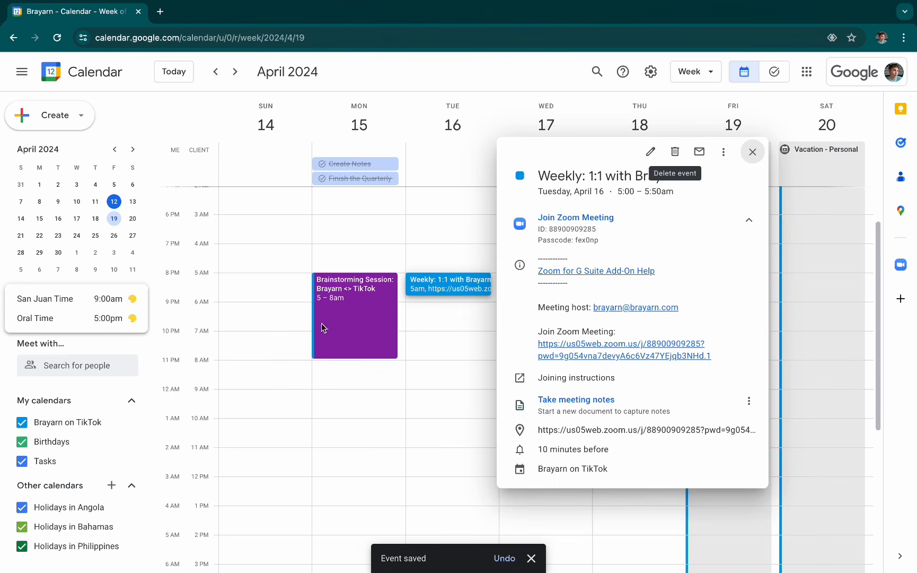
left_click(457, 367)
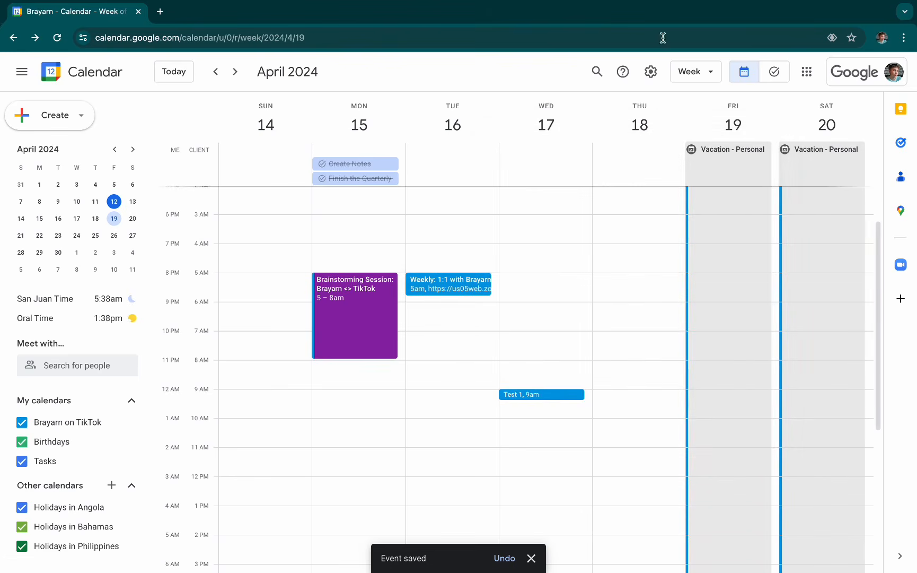
- Look over the general calendar settings, including time zones and event settings, and return to the week calendar
left_click(651, 74)
left_click(656, 100)
scroll(265, 350, "down", 3)
scroll(313, 364, "down", 6)
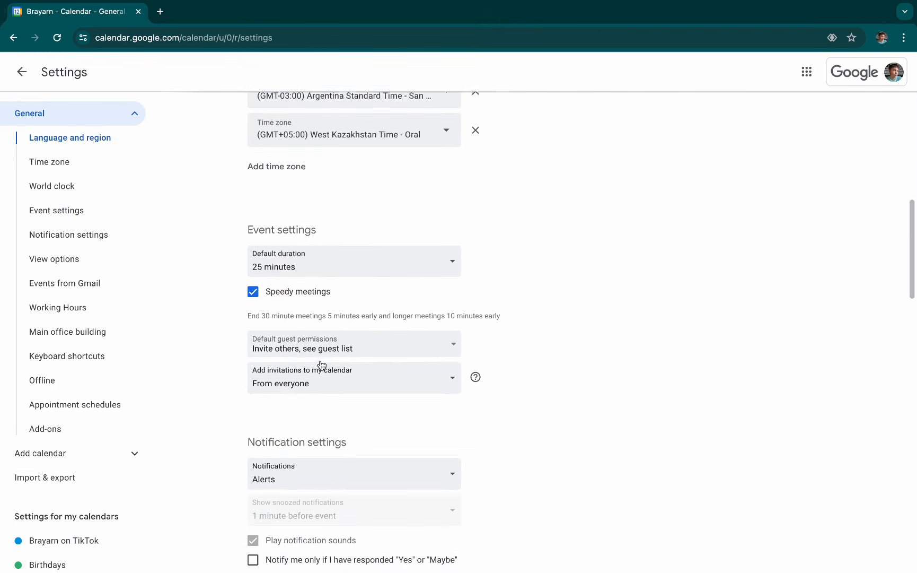
scroll(297, 350, "up", 9)
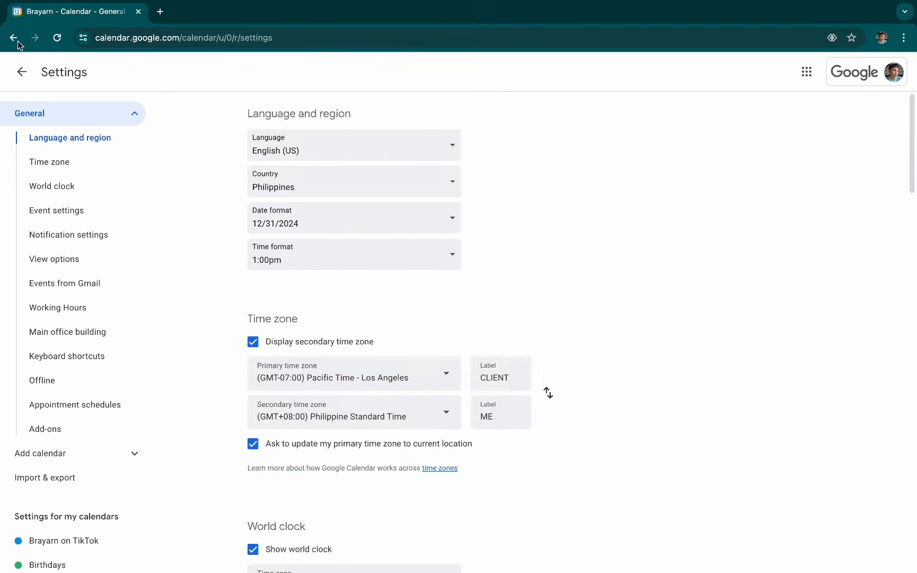
left_click(22, 72)
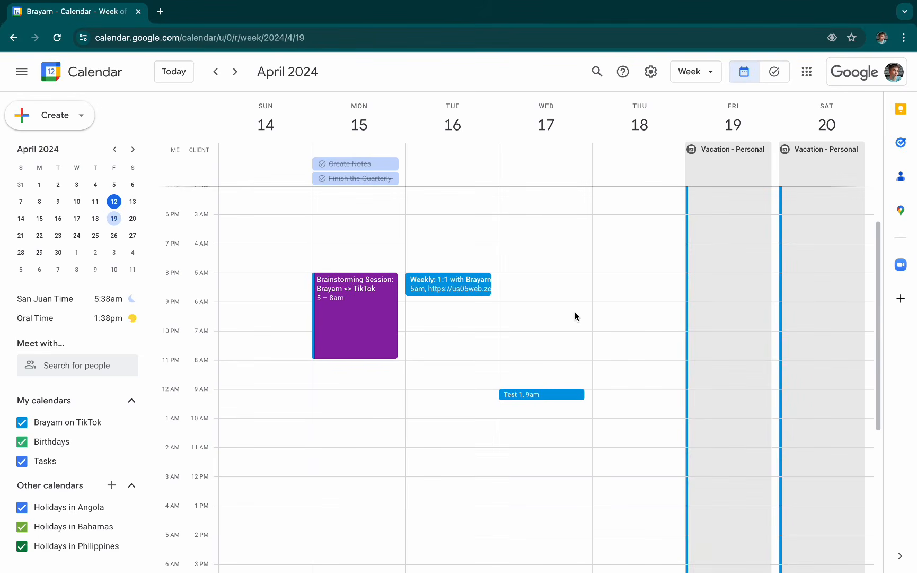